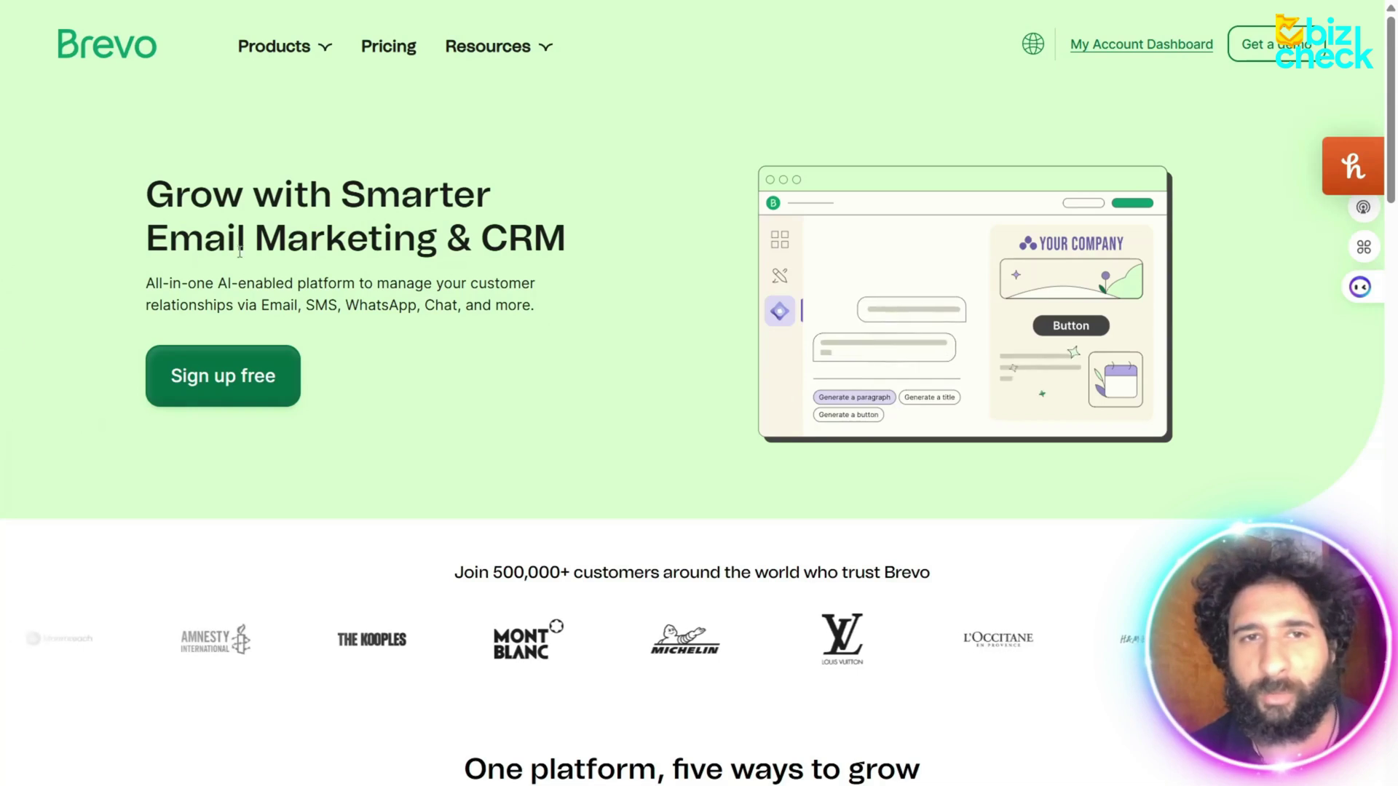
Step: Scroll down through the sections of the Brevo marketing homepage
scroll(492, 306, "down", 2)
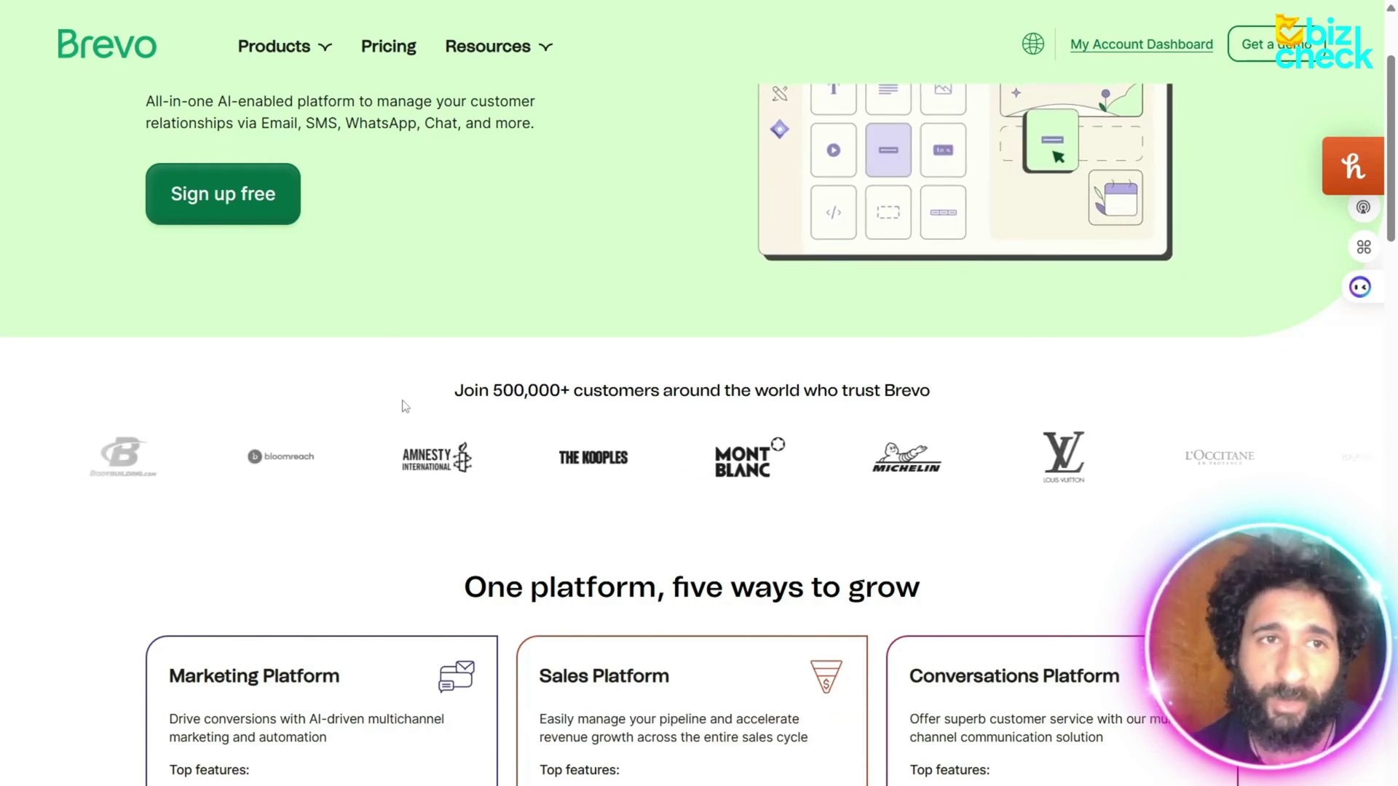
scroll(420, 404, "up", 2)
scroll(422, 408, "down", 2)
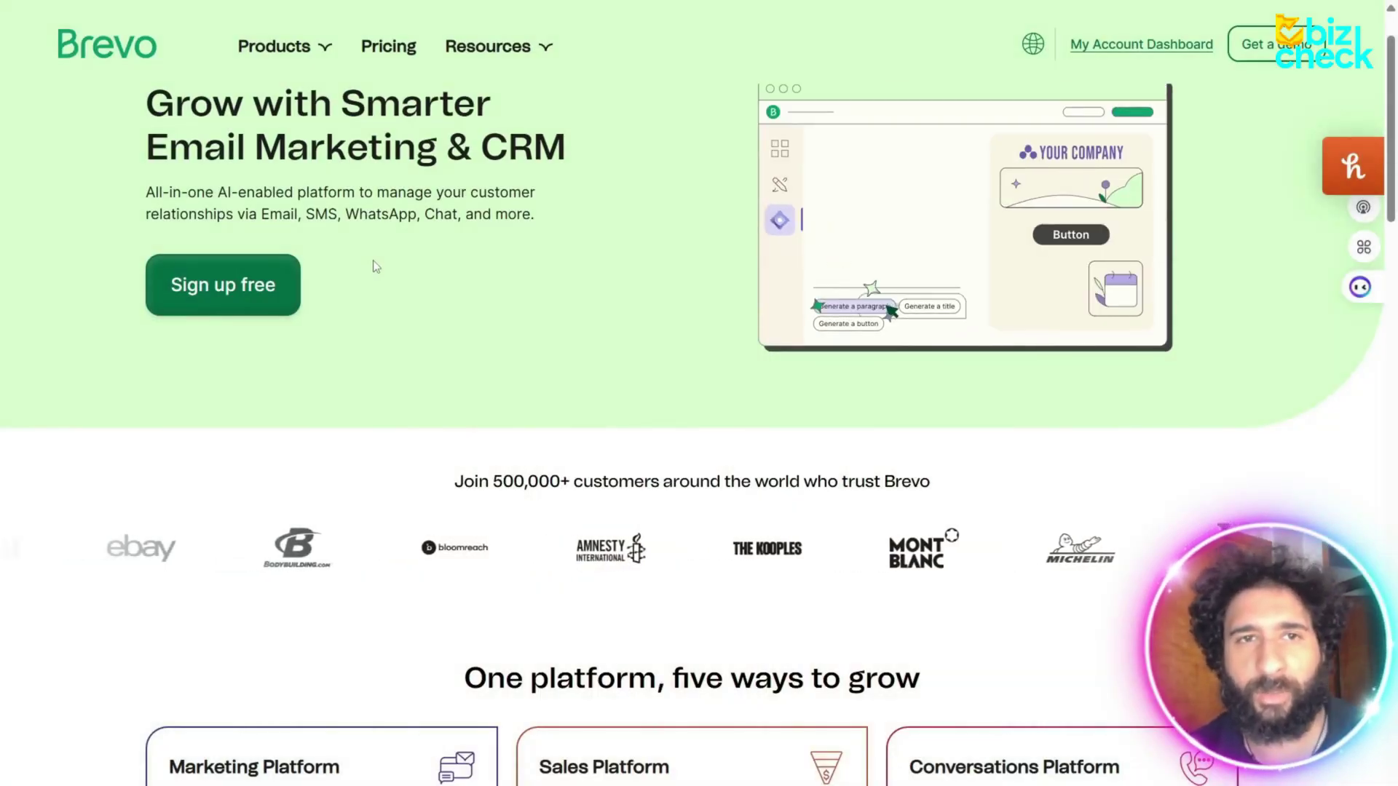
scroll(430, 294, "down", 5)
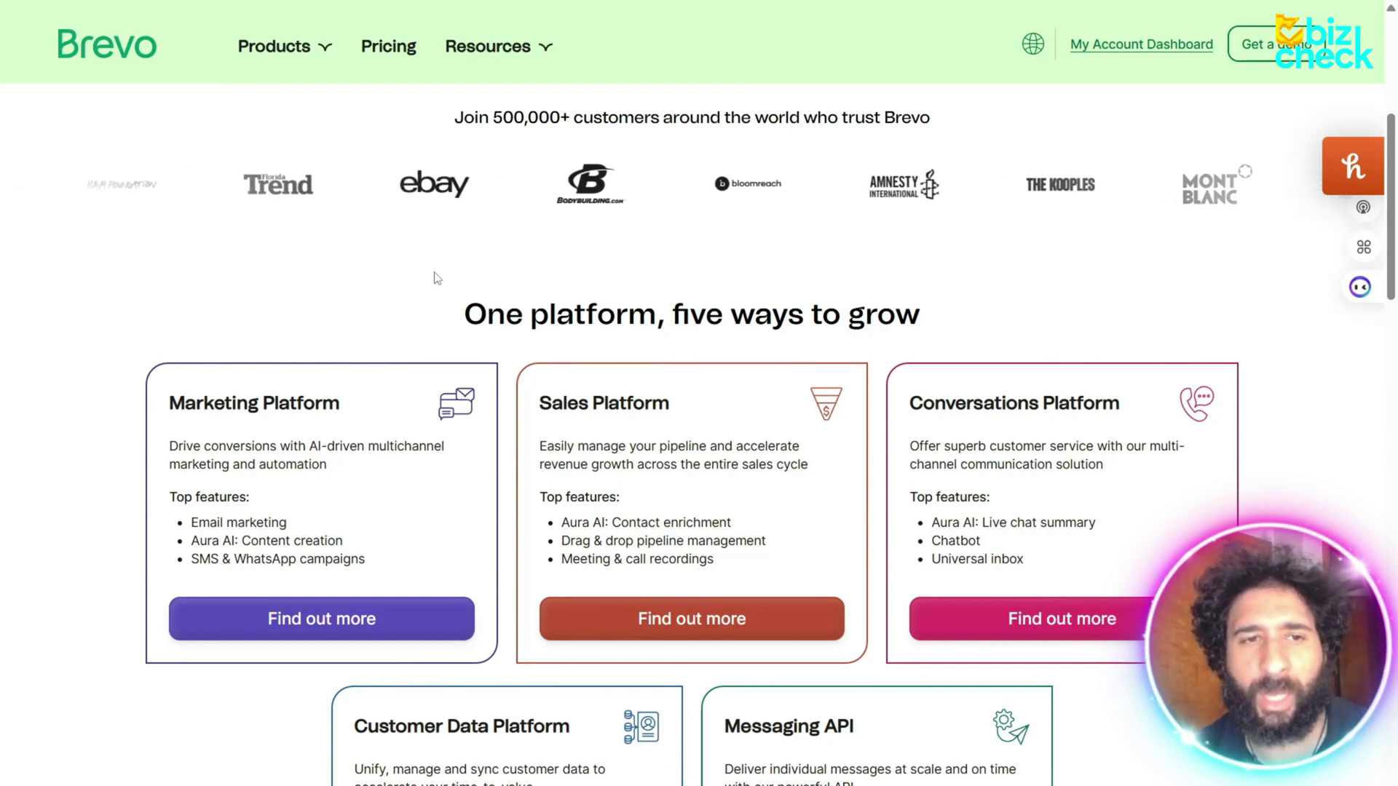
scroll(641, 353, "down", 6)
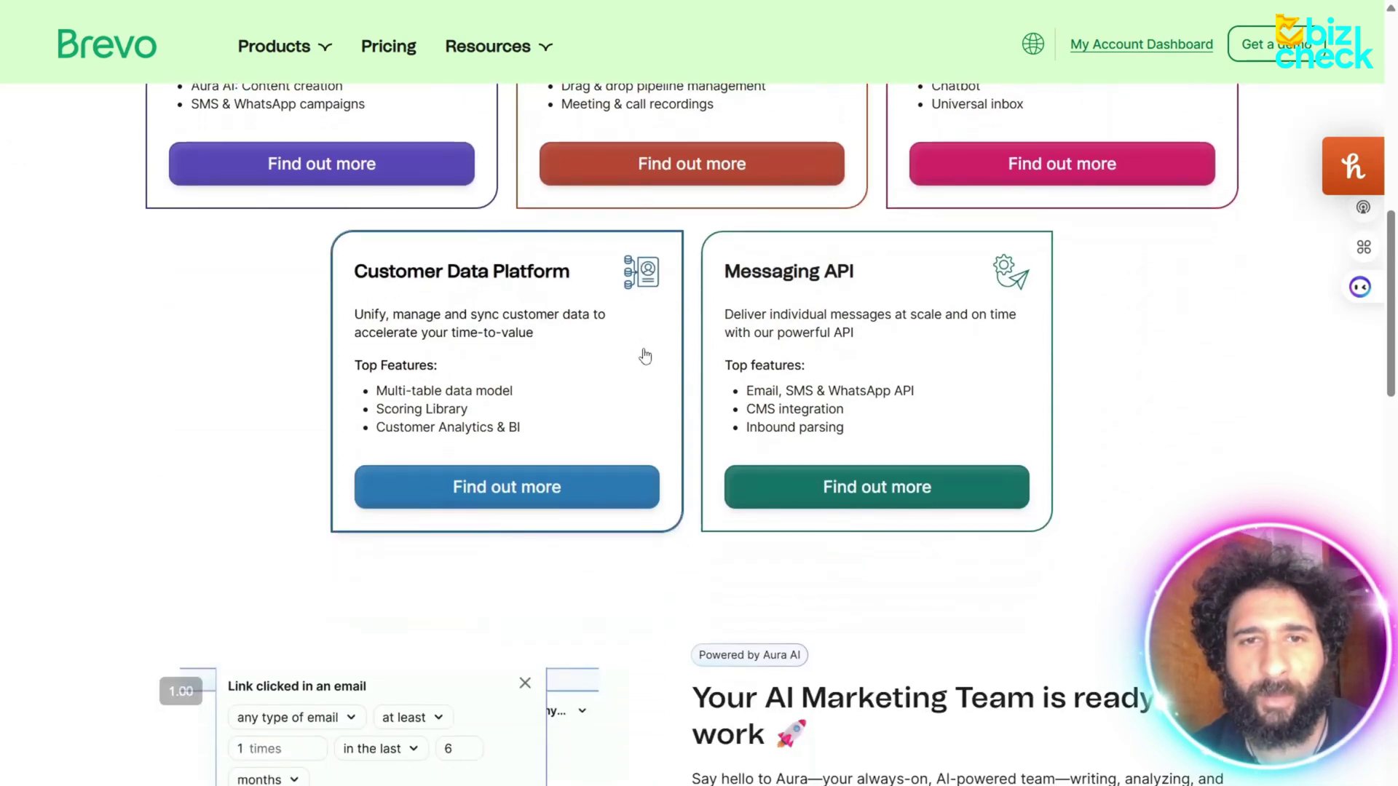
scroll(647, 353, "up", 2)
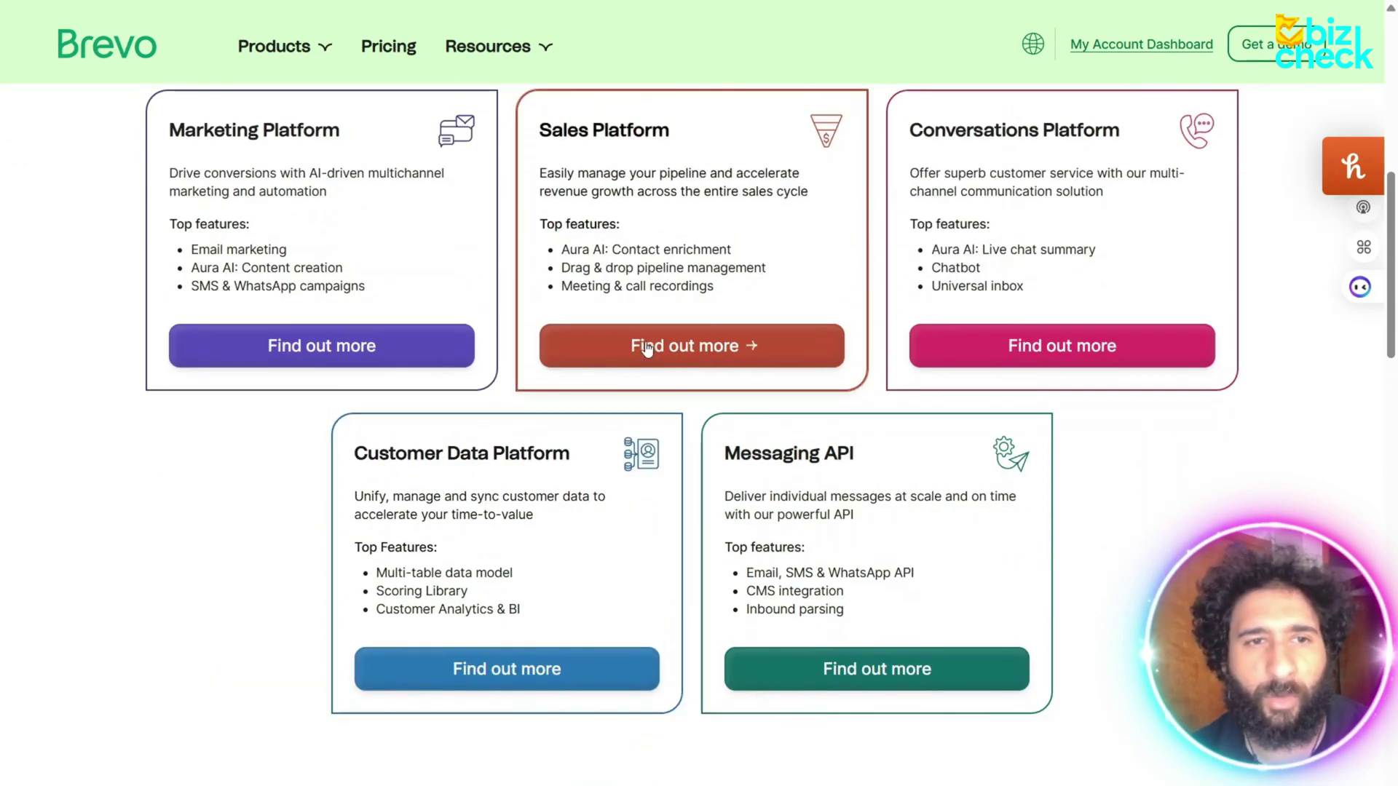
scroll(646, 353, "up", 1)
scroll(593, 368, "down", 1)
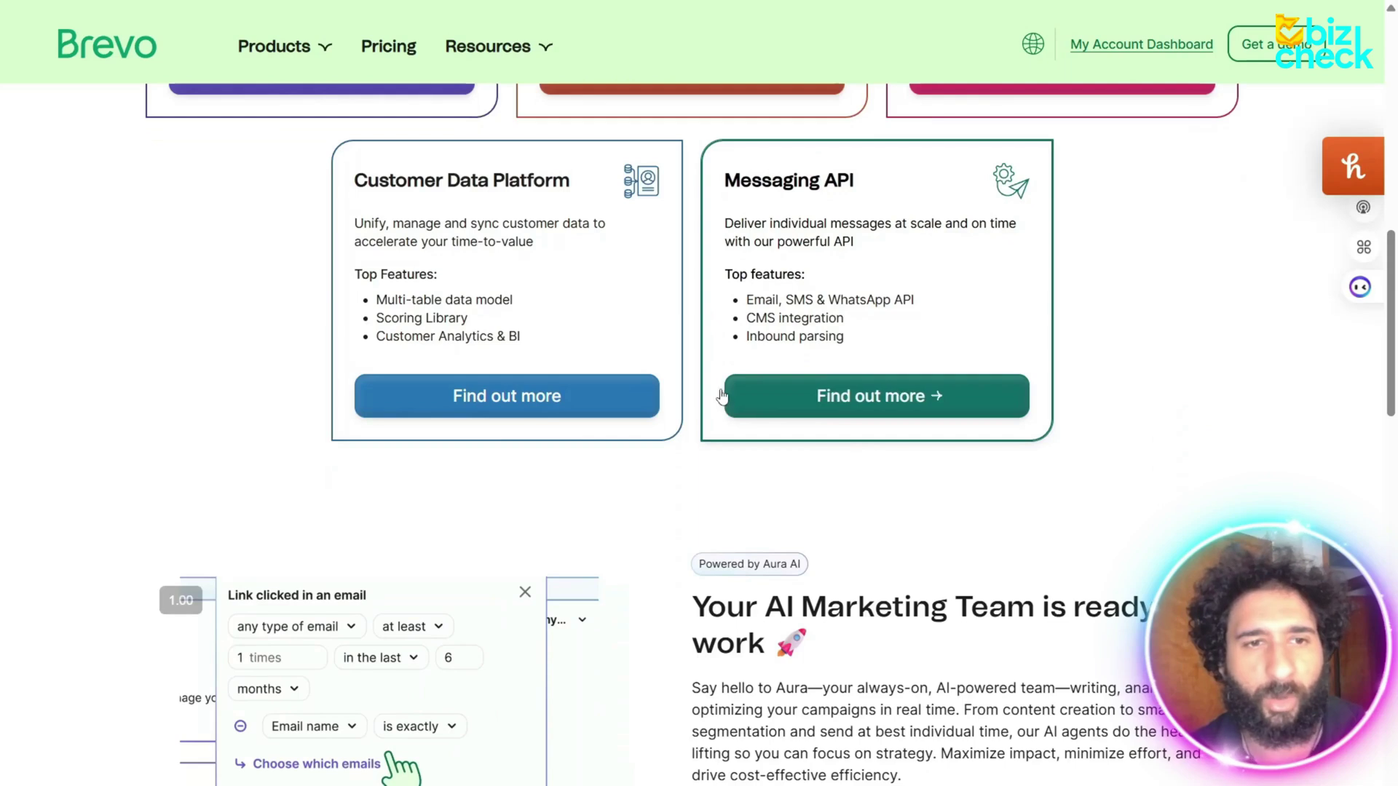
scroll(696, 393, "down", 5)
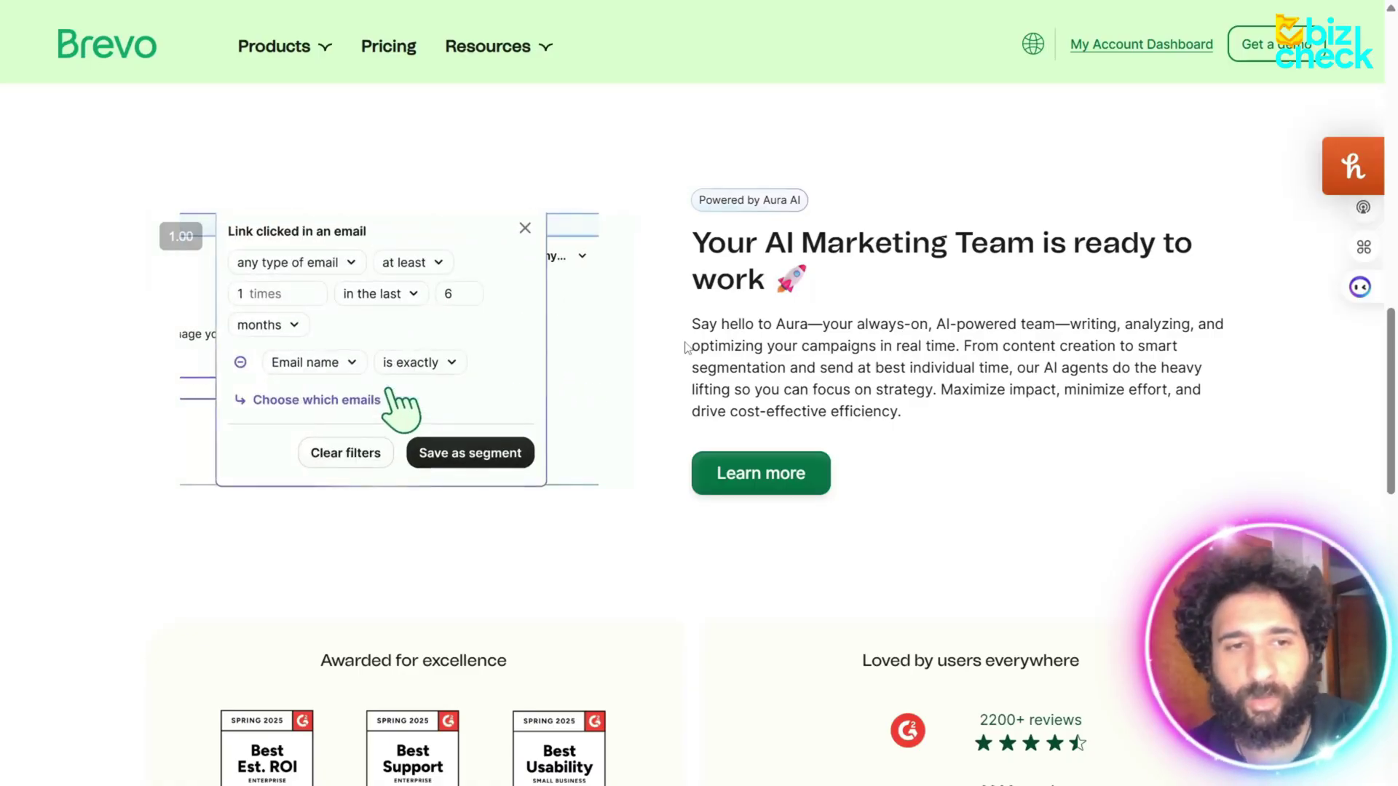
Step: Finish browsing the homepage, return to the top and open the account dashboard Home page
scroll(685, 348, "down", 8)
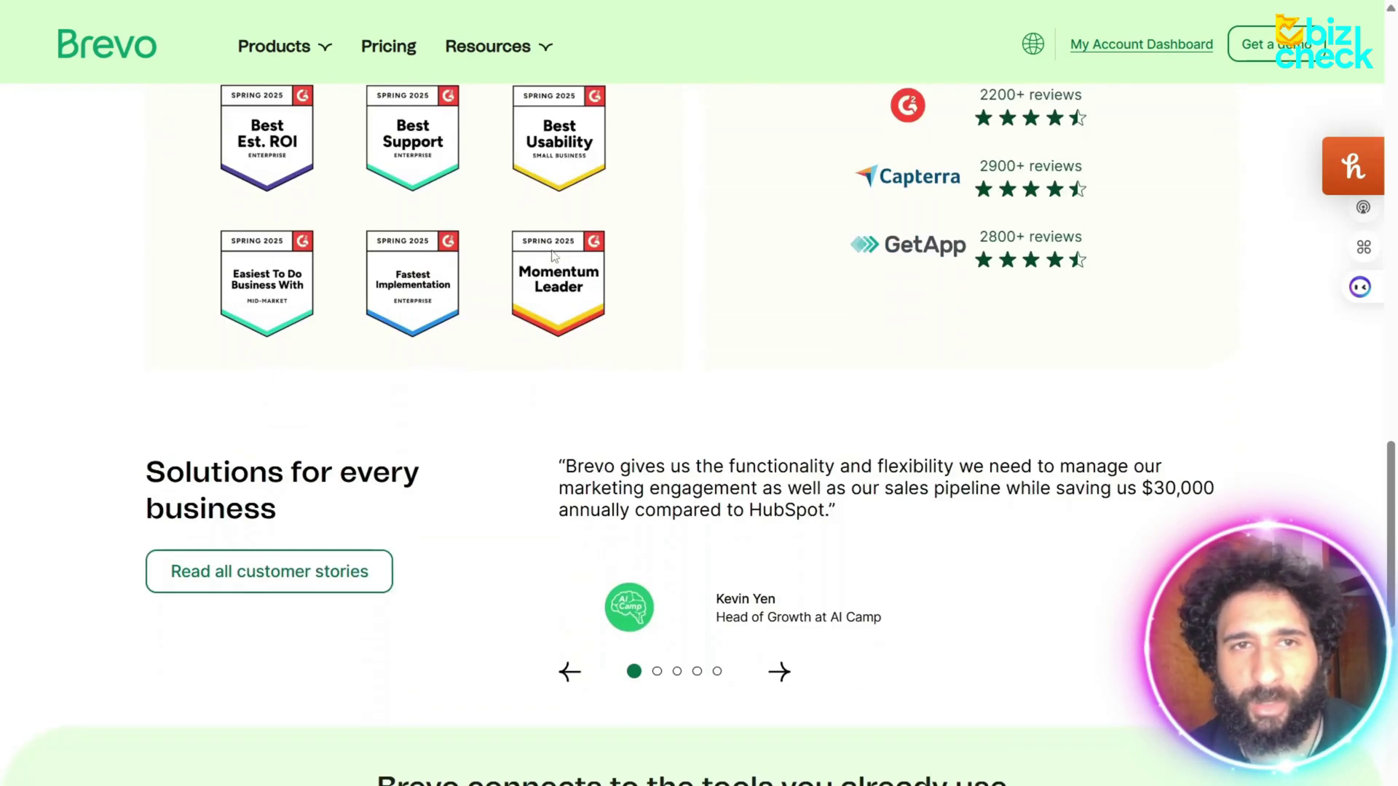
scroll(619, 291, "down", 7)
scroll(696, 304, "up", 3)
scroll(696, 304, "down", 3)
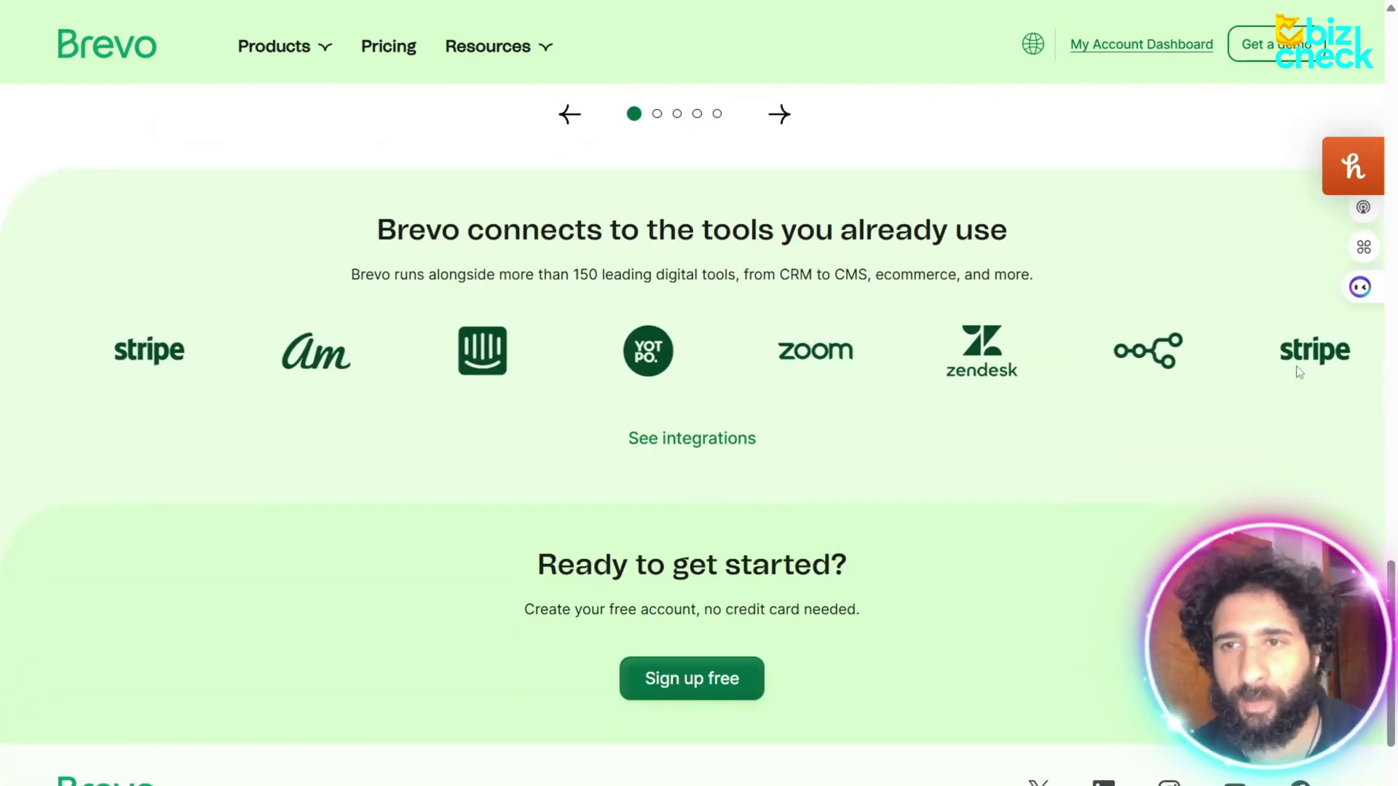
scroll(674, 328, "down", 5)
scroll(664, 362, "up", 7)
scroll(664, 362, "up", 20)
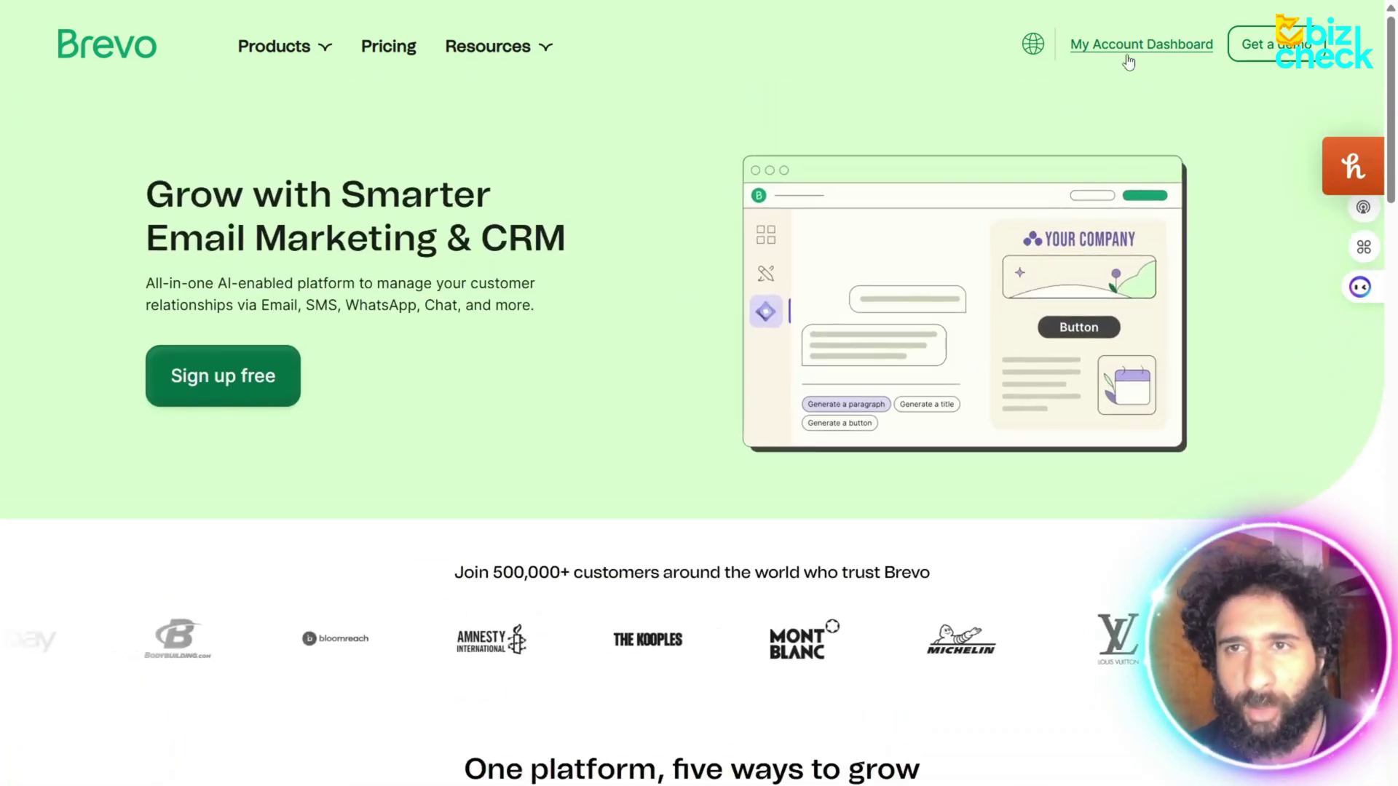
key("F5")
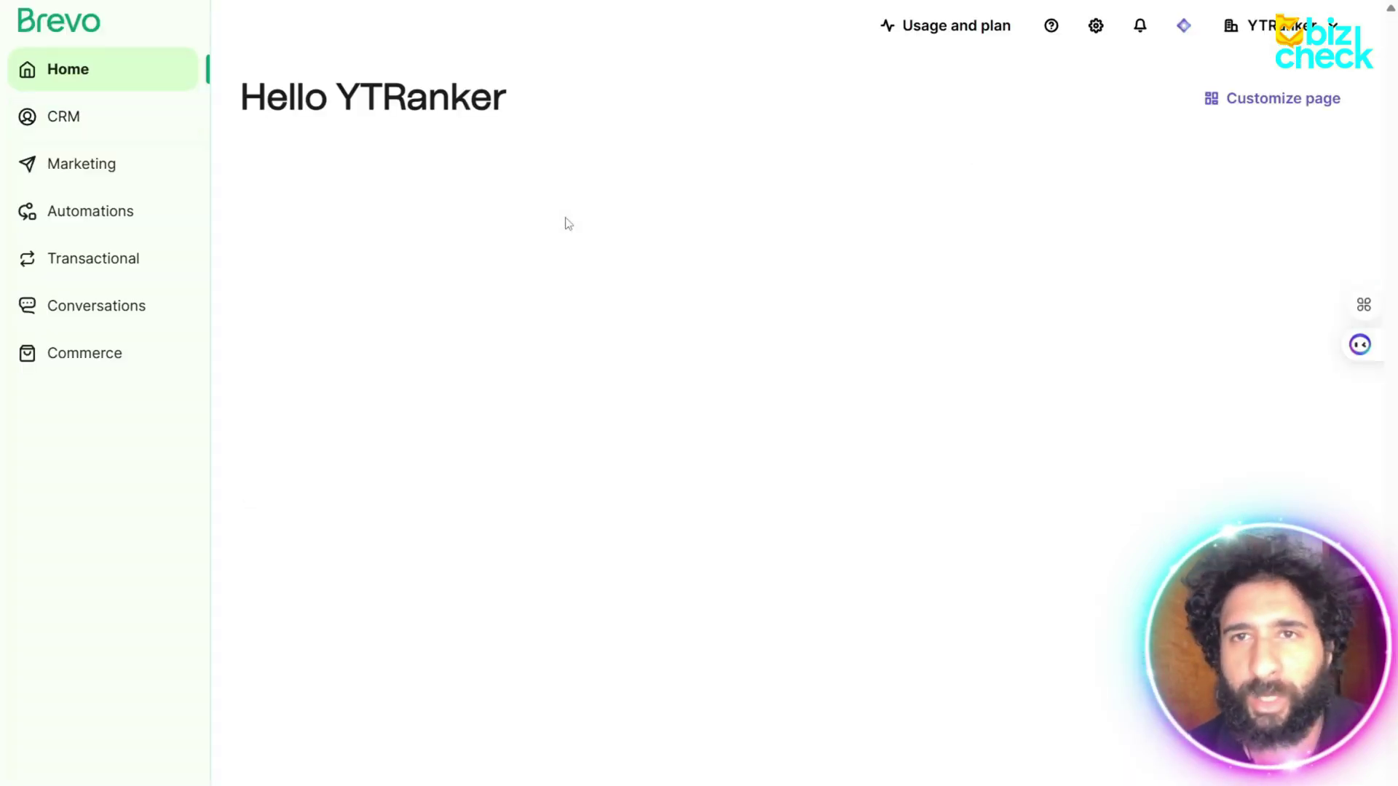
Step: Open the CRM contacts database and look at its Lists and Segments pages
scroll(616, 320, "down", 3)
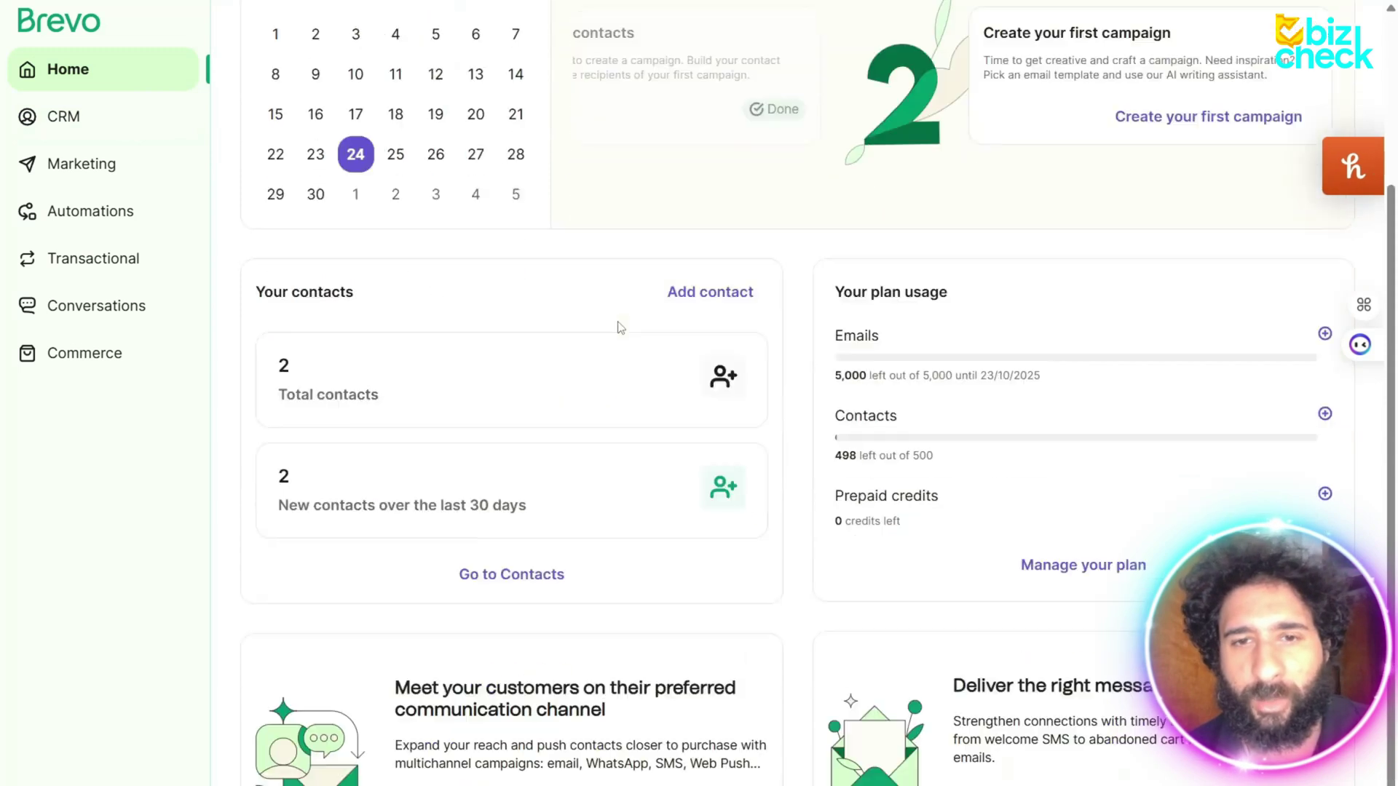
scroll(615, 344, "up", 3)
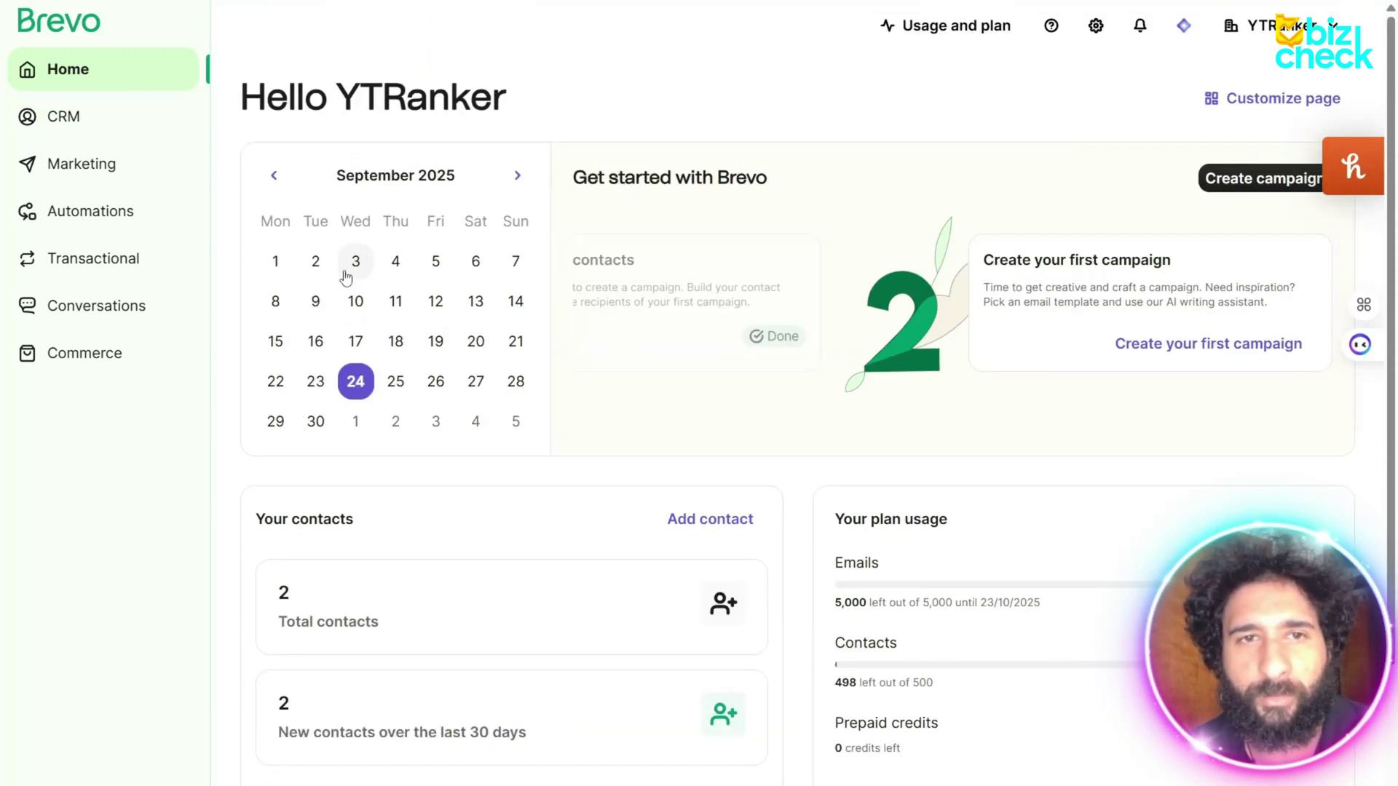
left_click(115, 125)
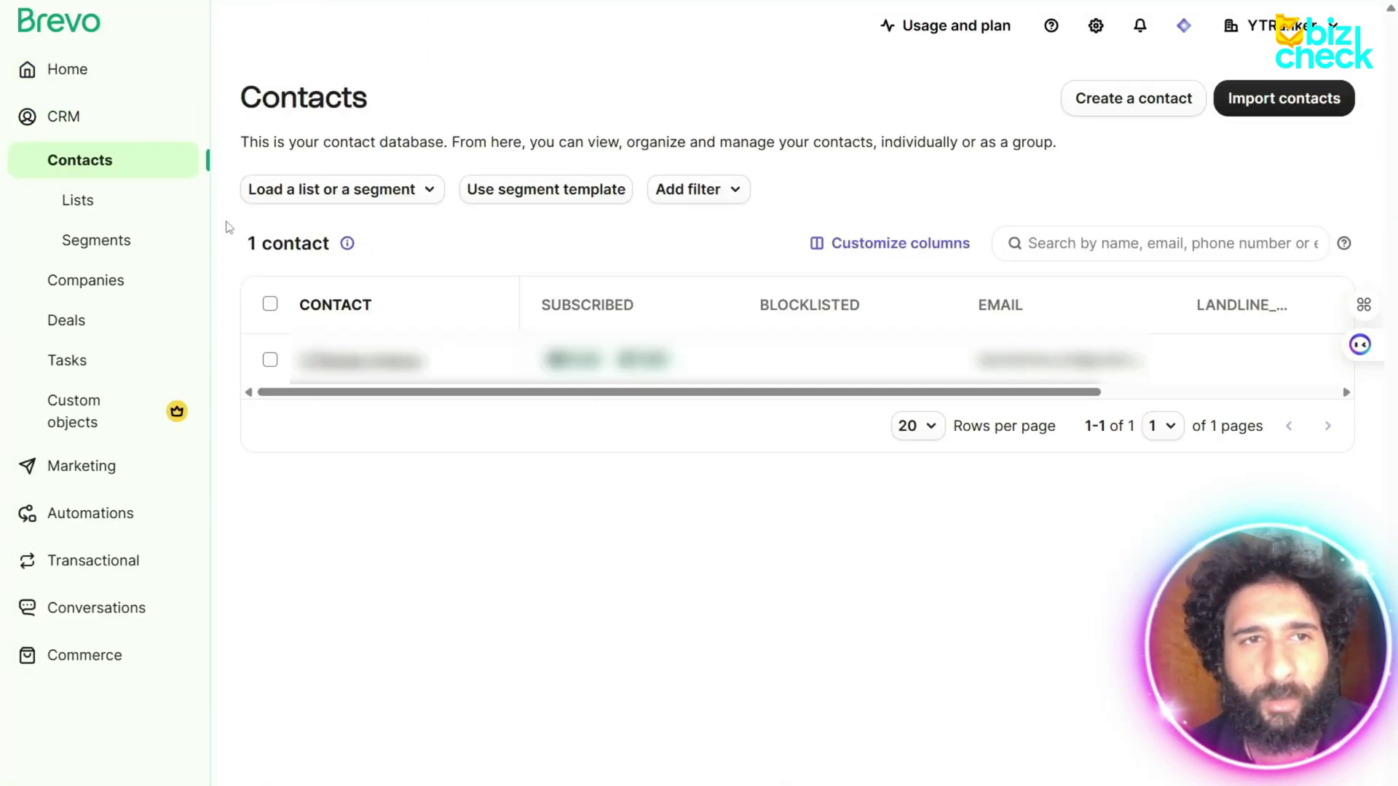
left_click(122, 198)
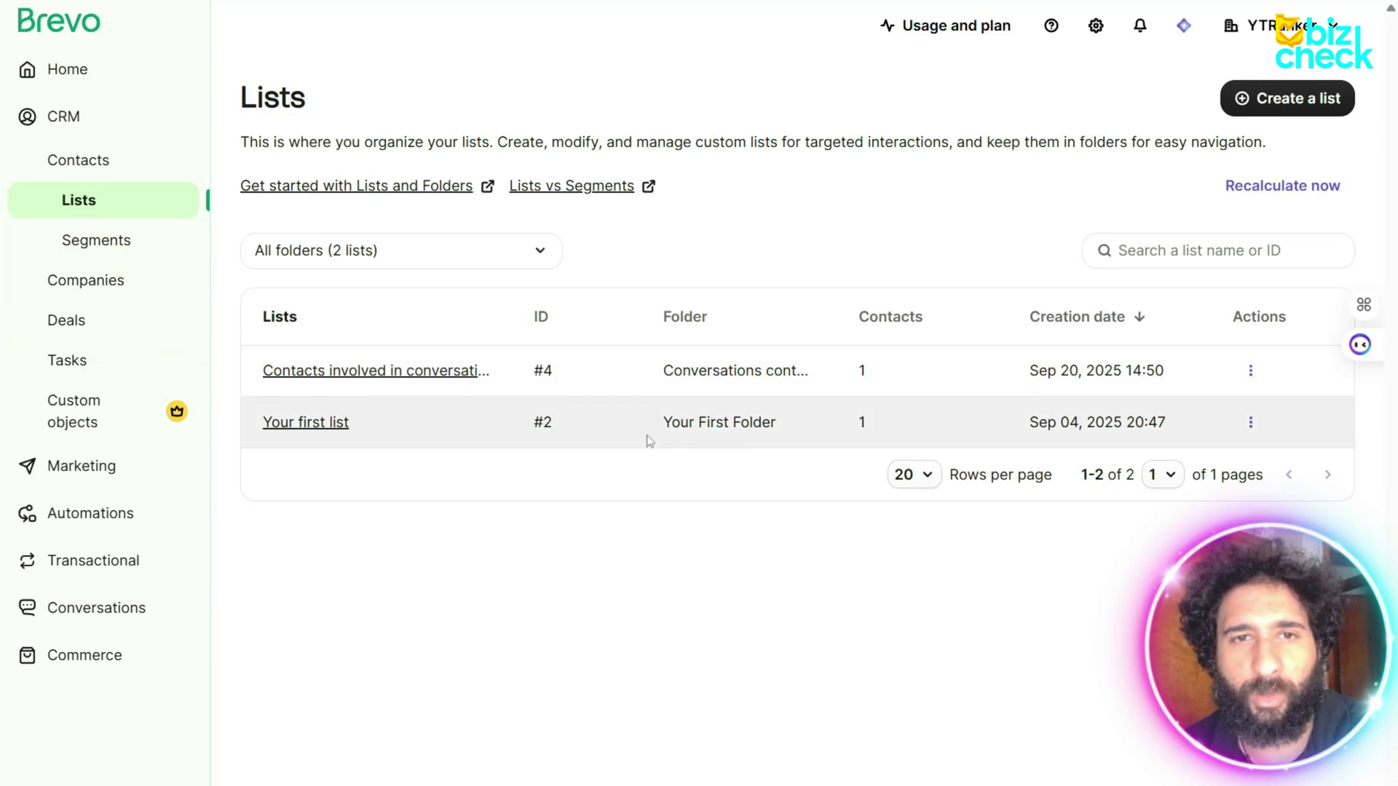
left_click(97, 246)
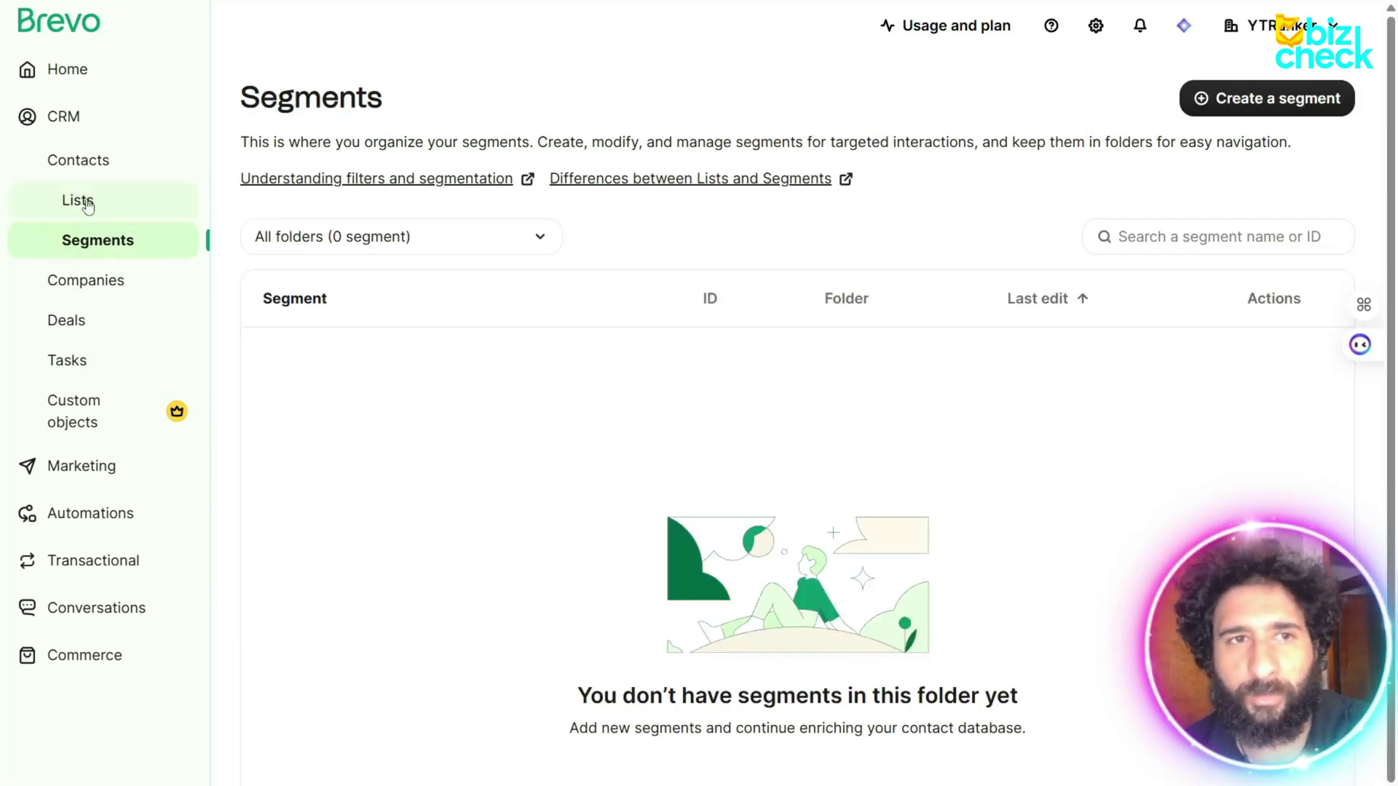
Step: View the Companies and Deals pipeline pages, then go to Marketing Campaigns
left_click(126, 297)
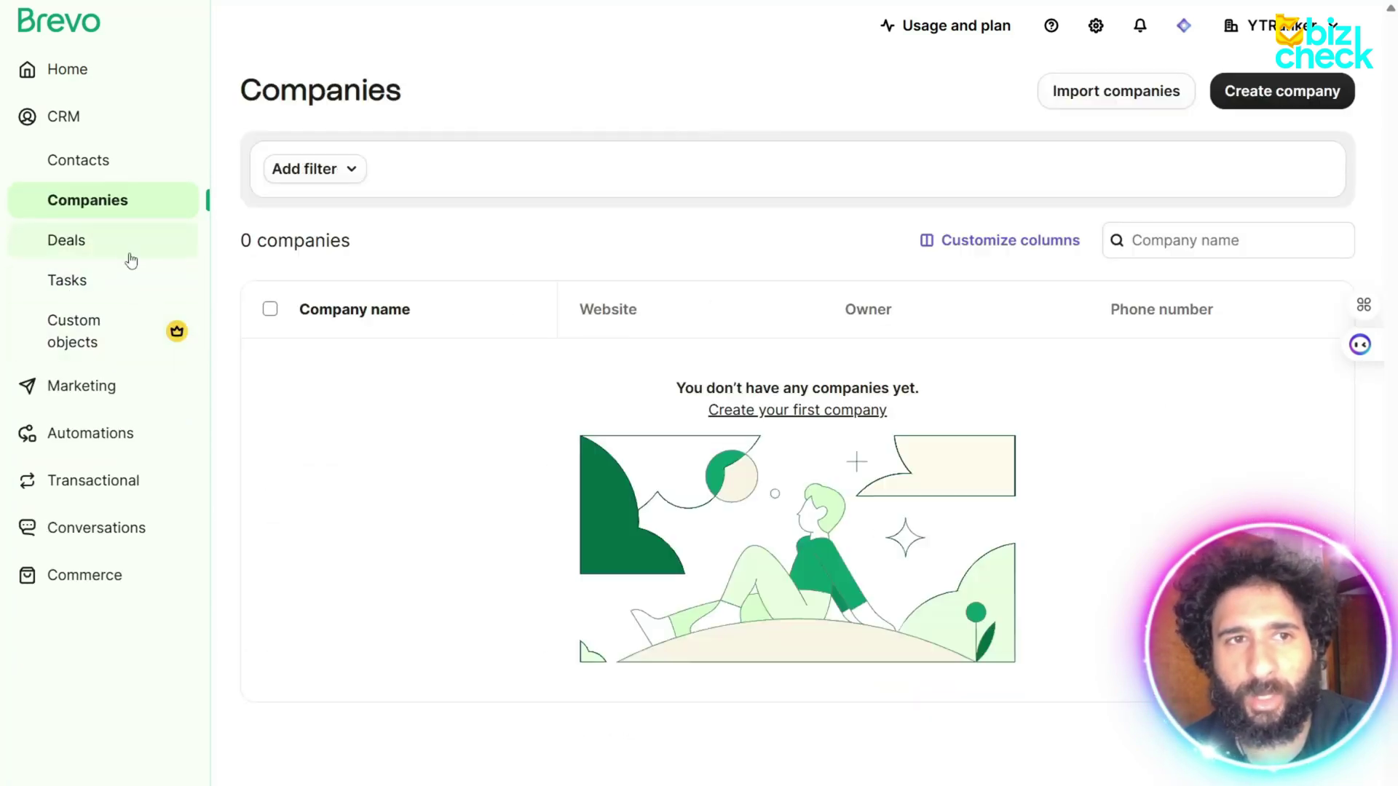
left_click(129, 248)
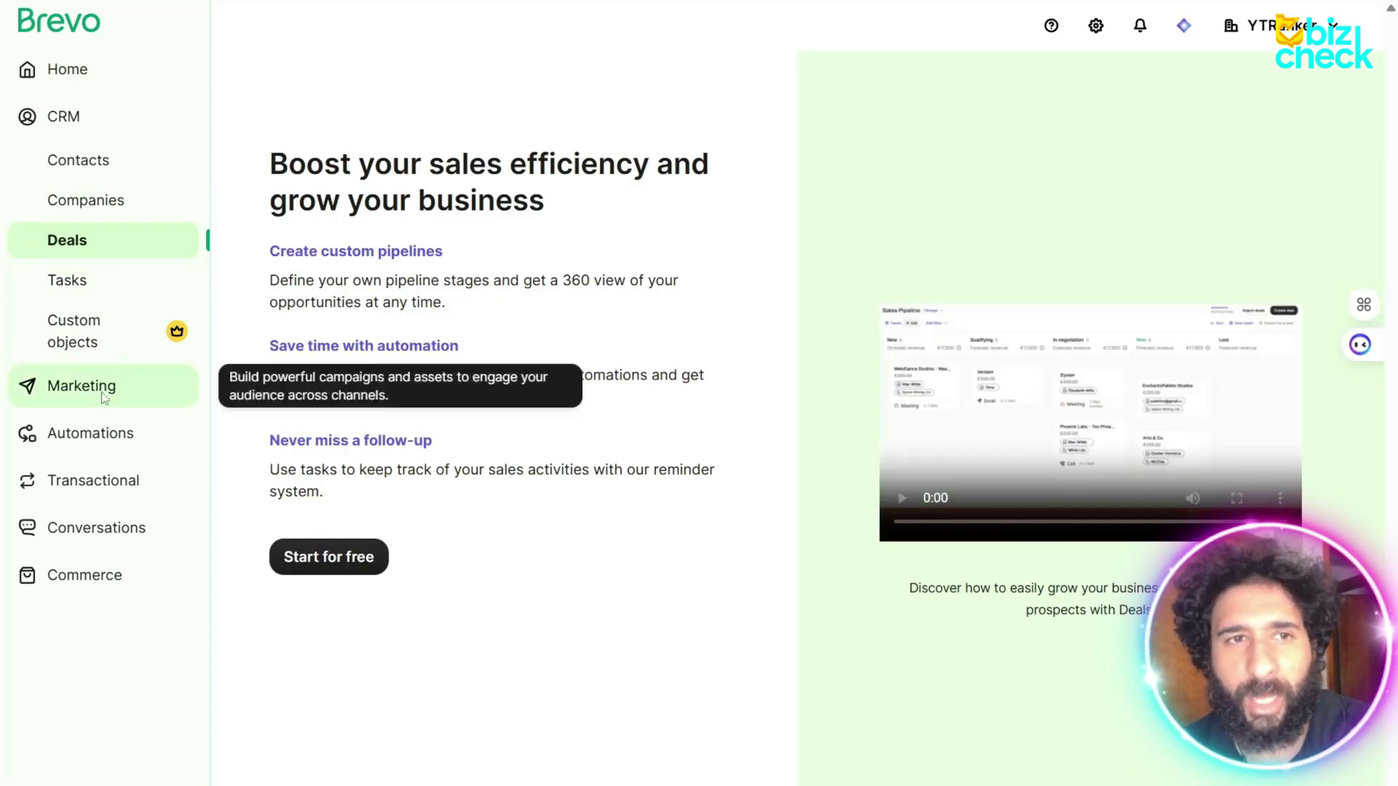
left_click(102, 396)
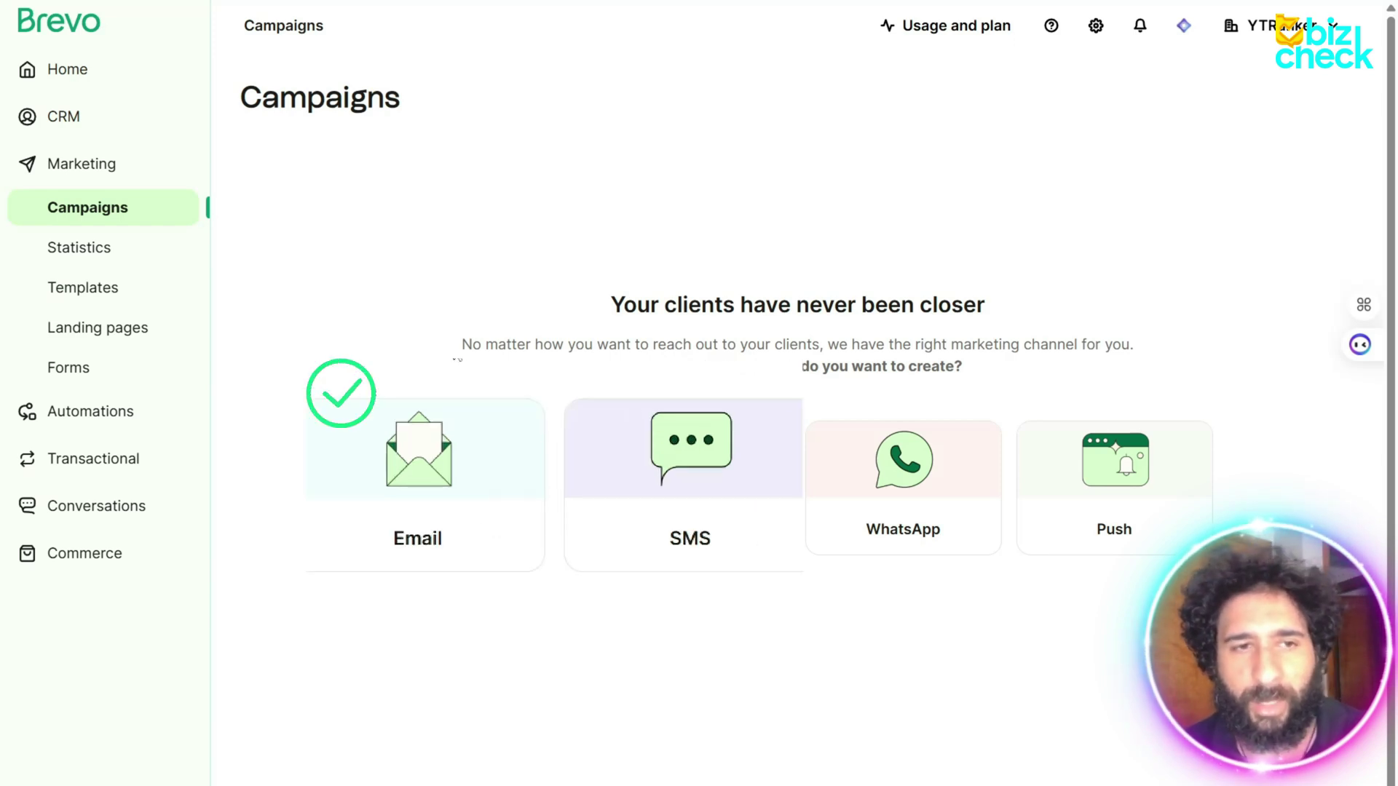
Step: Create a new email campaign draft named 'test'
left_click(477, 455)
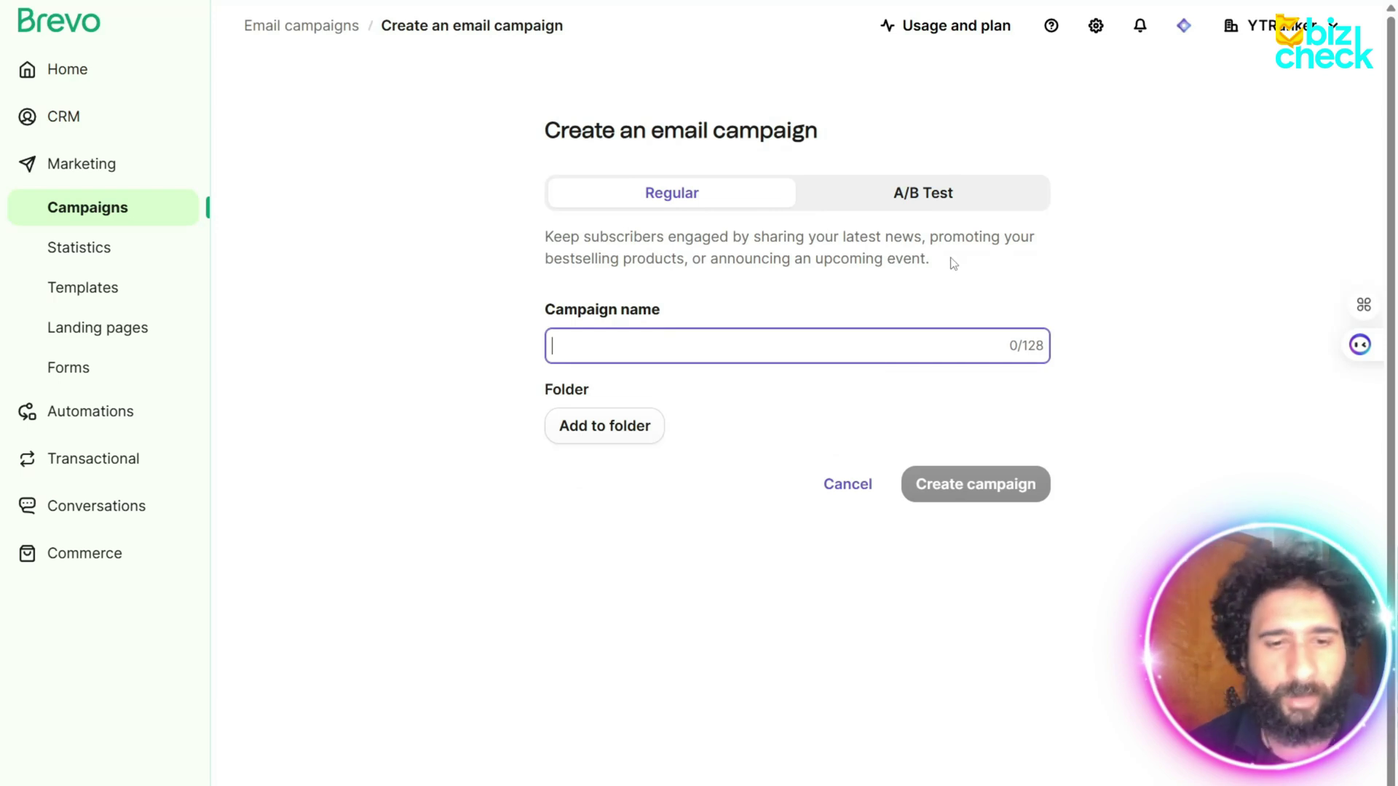
type("test")
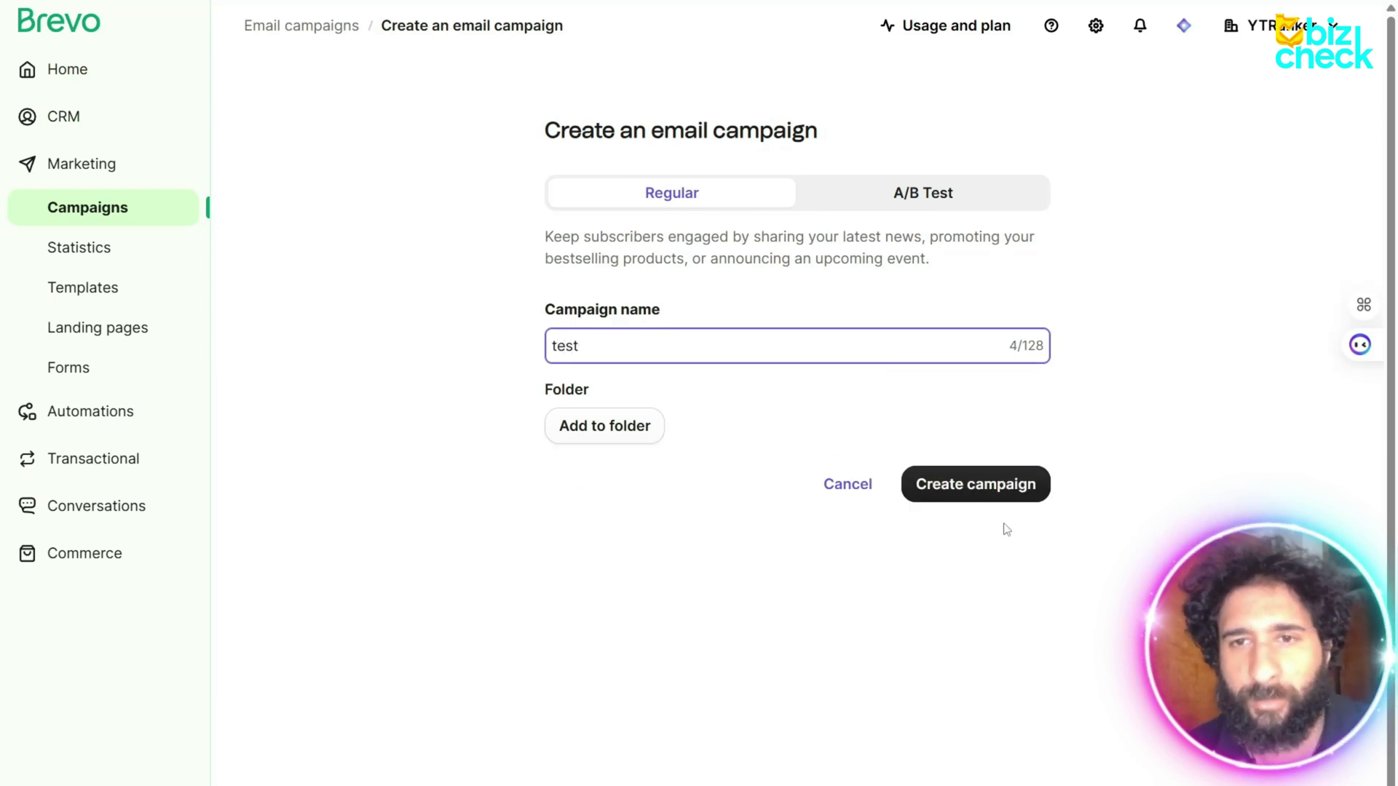
left_click(994, 489)
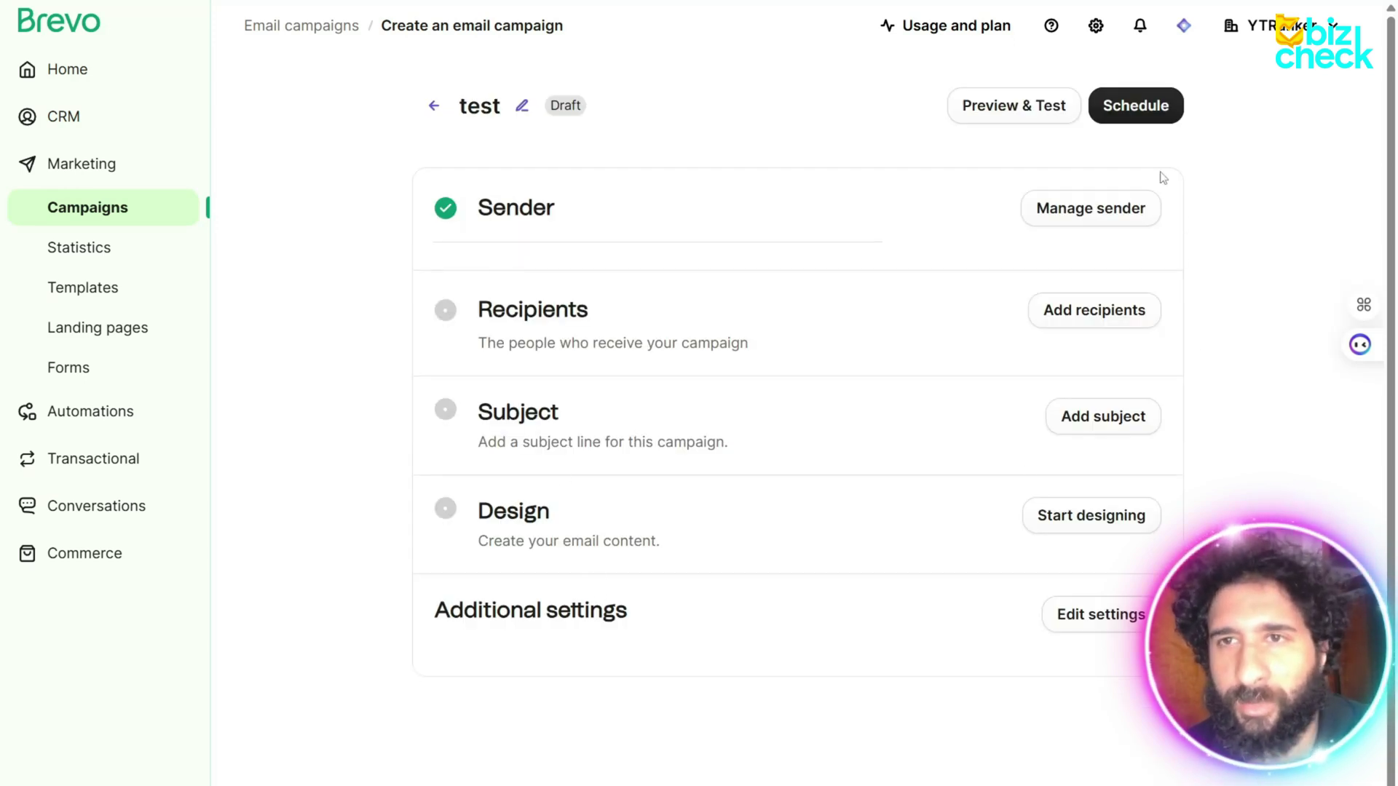
left_click(1132, 108)
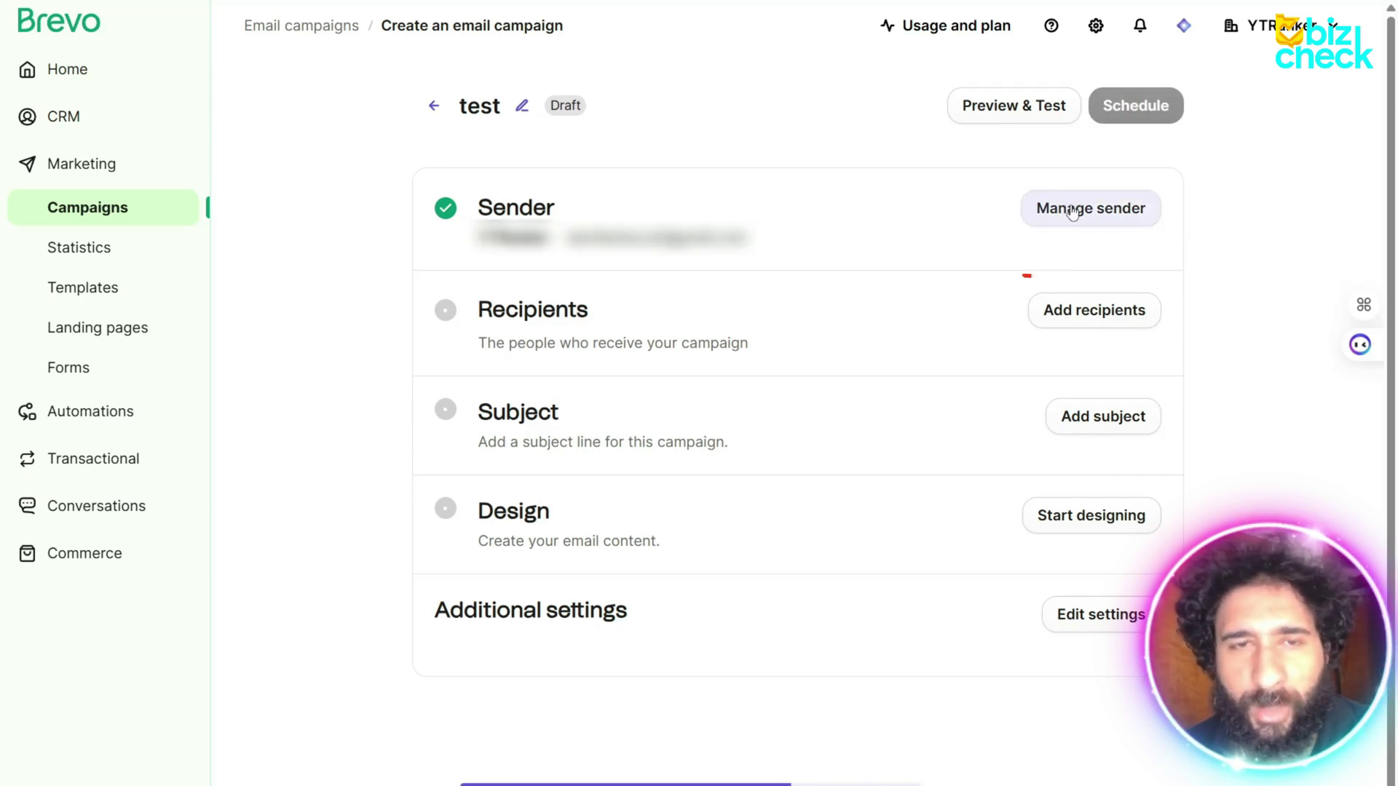
Step: Start choosing recipients, cancel without saving any, and return to the campaigns list
left_click(1066, 320)
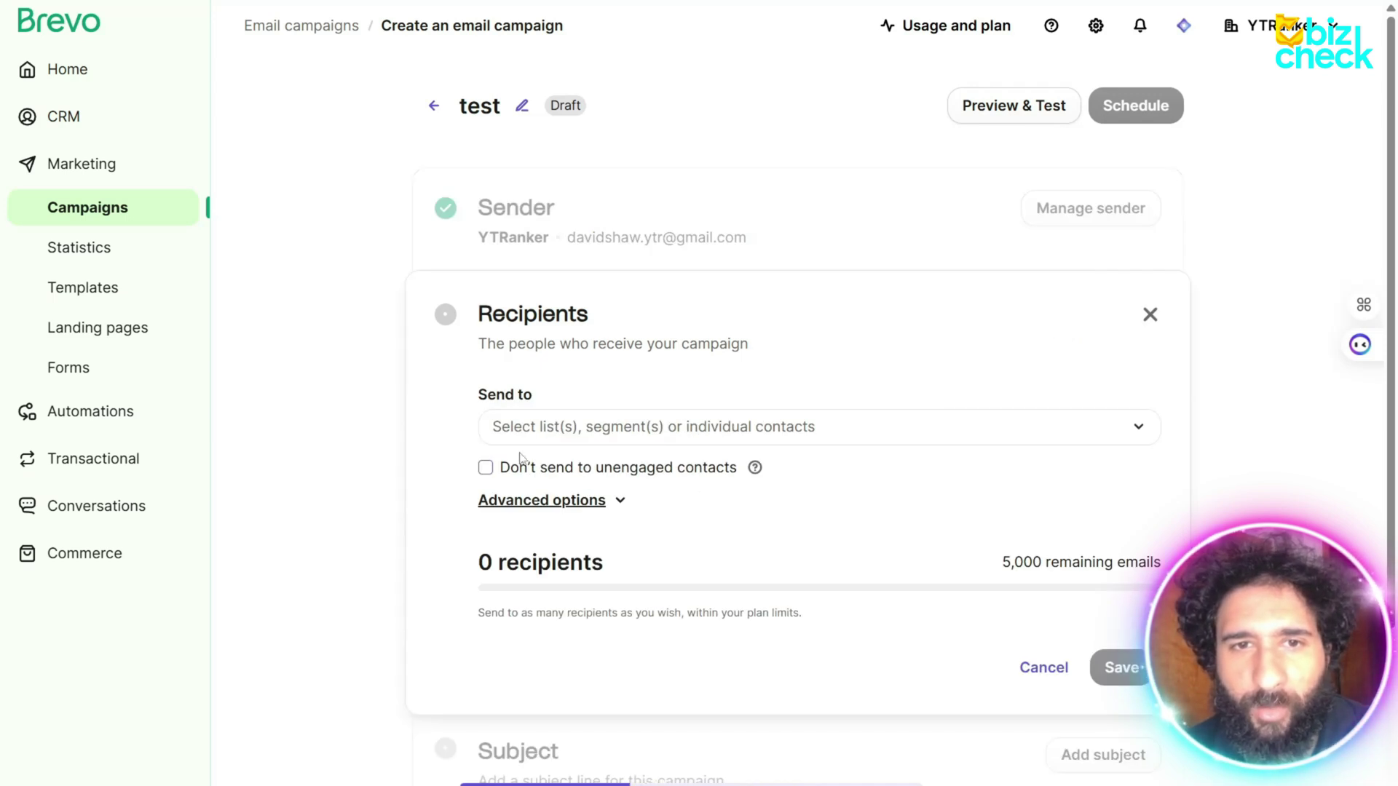
left_click(543, 431)
left_click(542, 431)
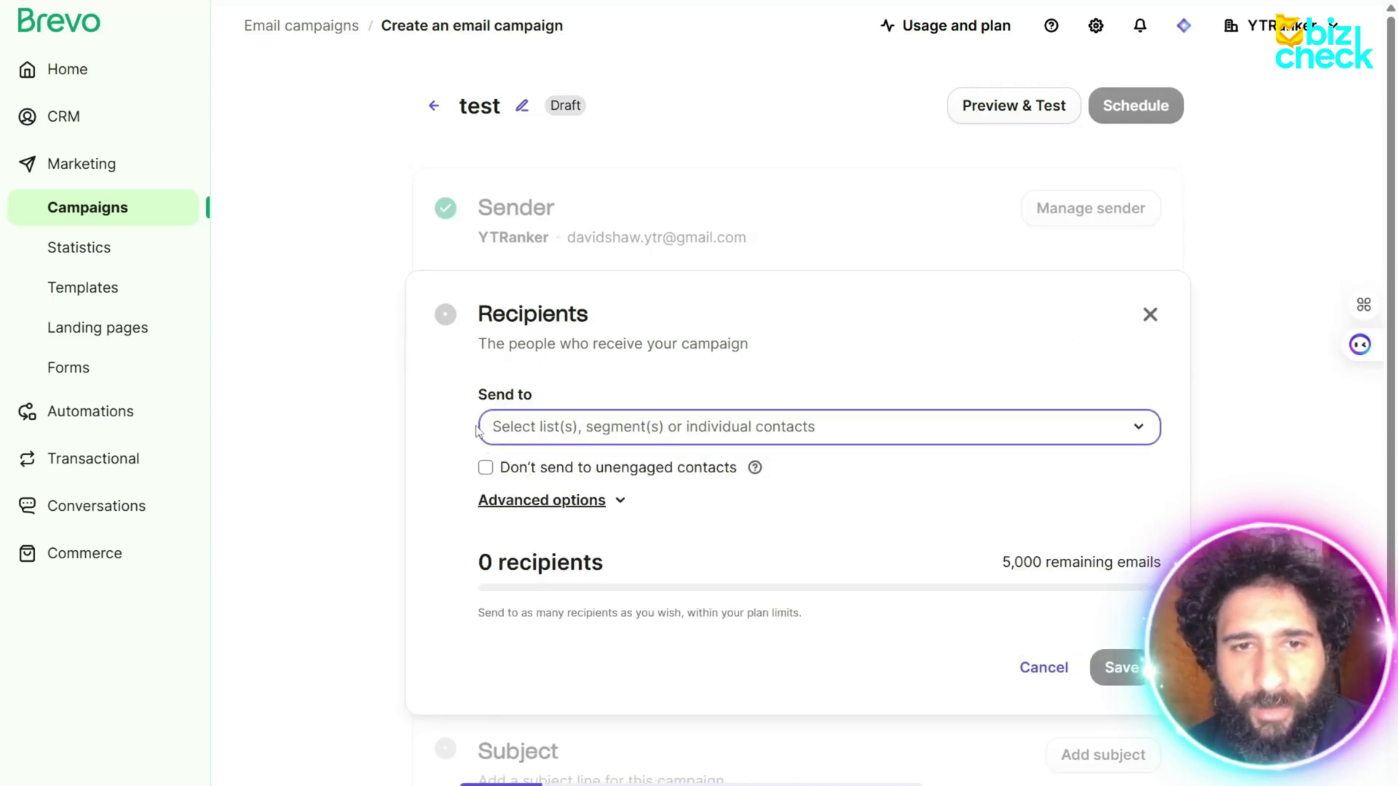
scroll(765, 509, "down", 4)
left_click(1027, 404)
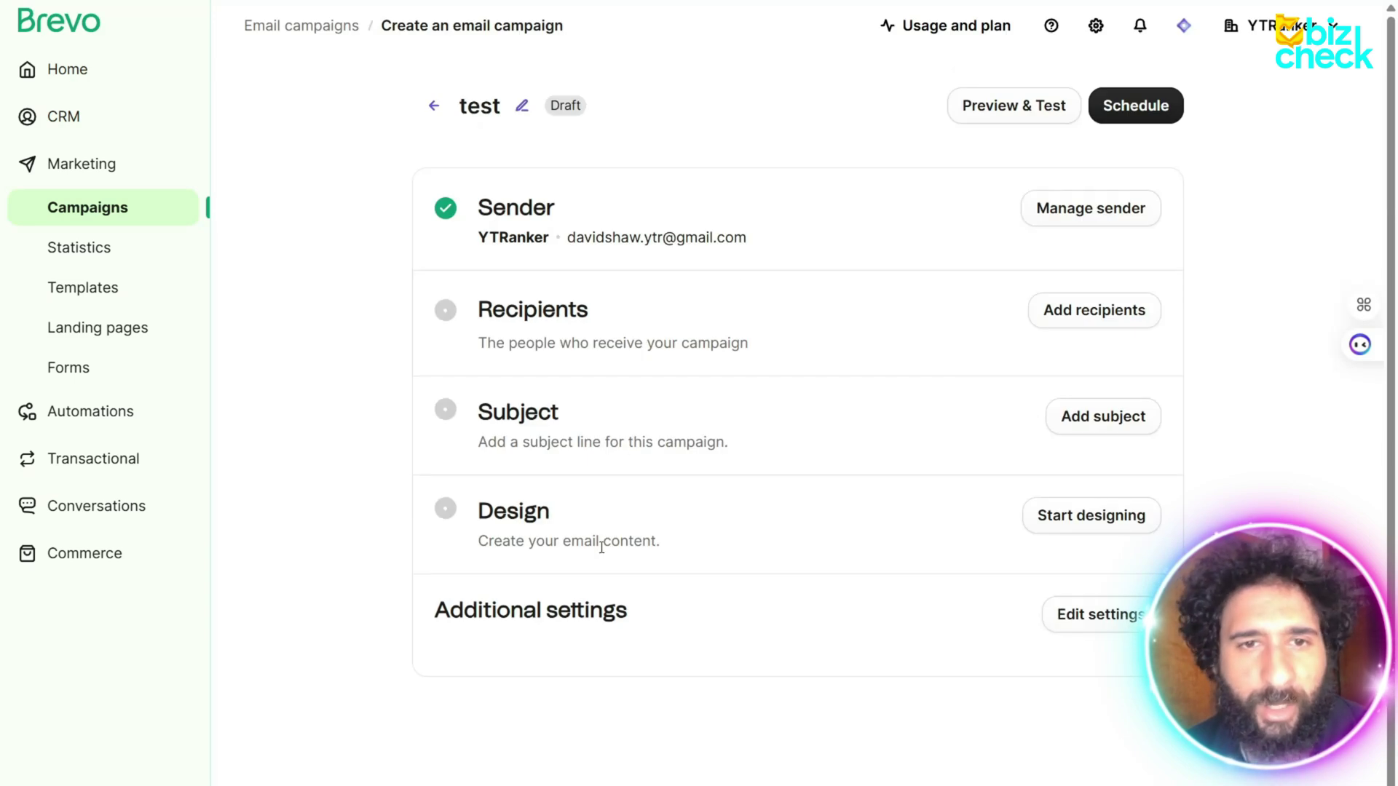
left_click(430, 106)
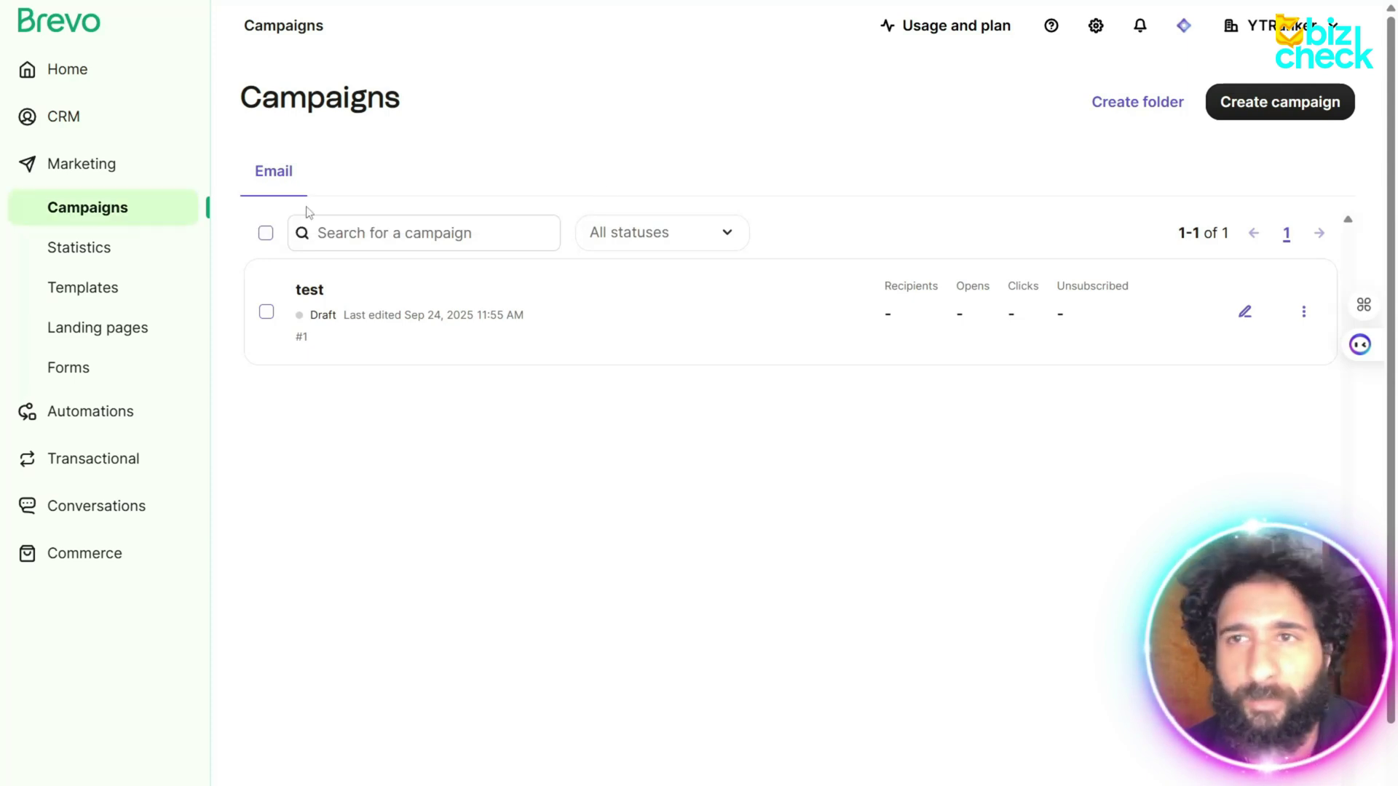
Step: Open the new-campaign creation choices twice and dismiss them, staying on the 'test' draft list
left_click(1267, 117)
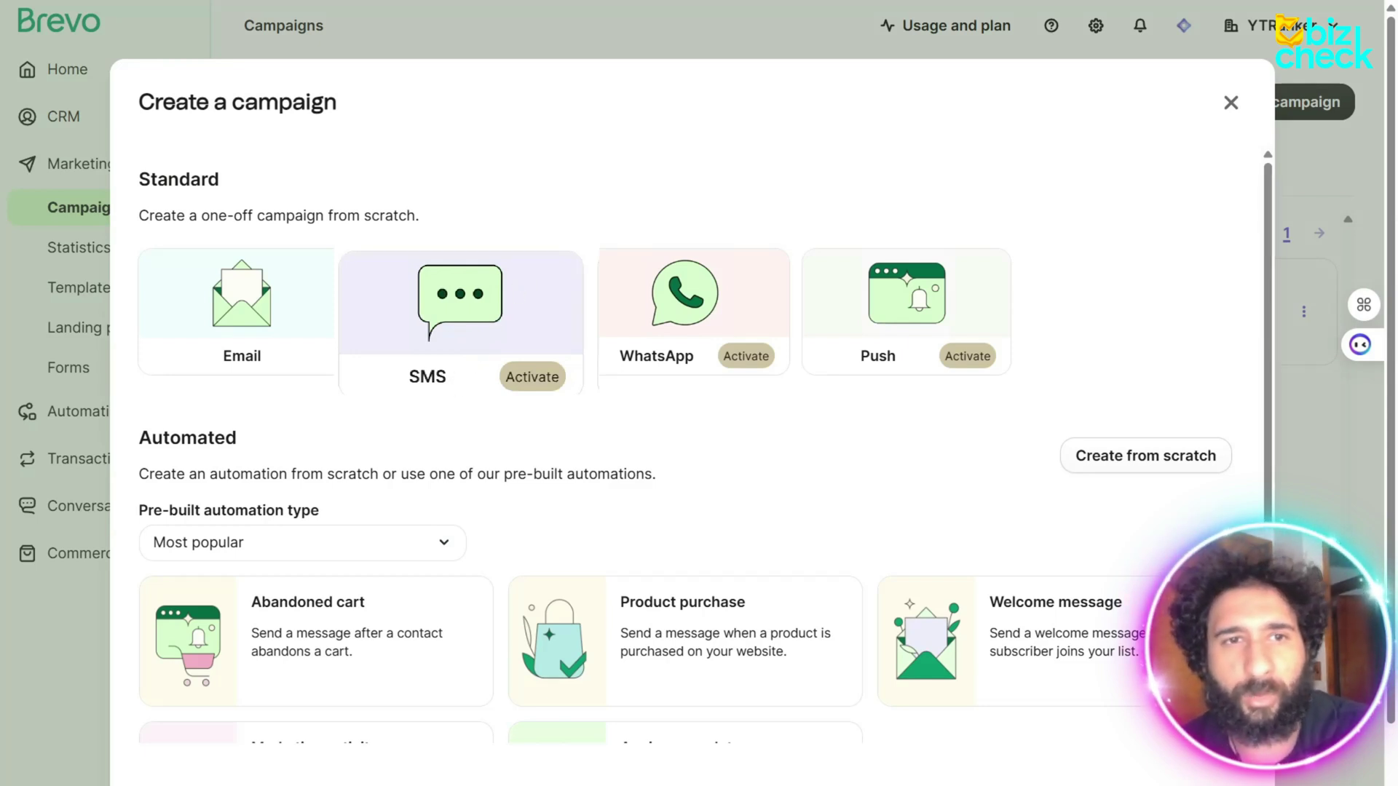
left_click(1136, 472)
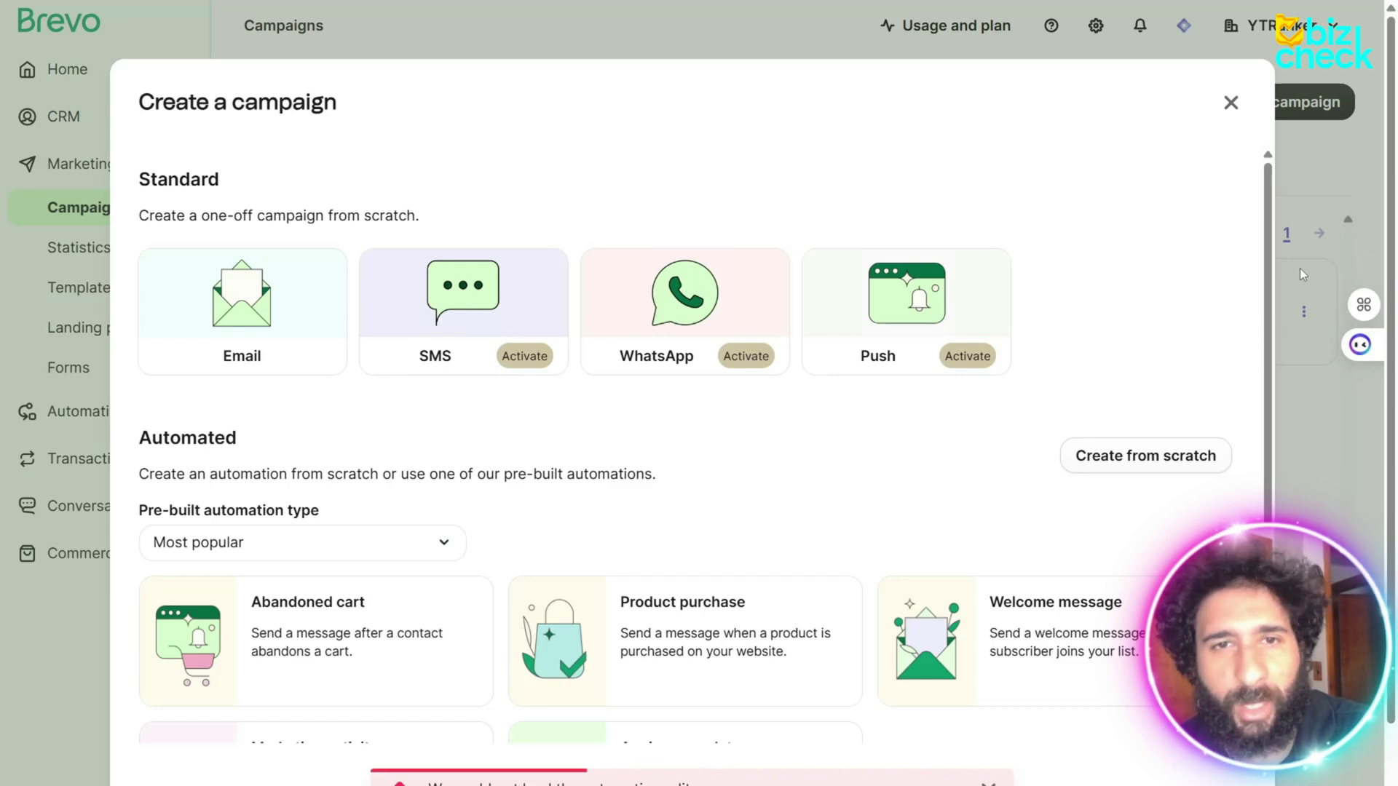
left_click(1232, 102)
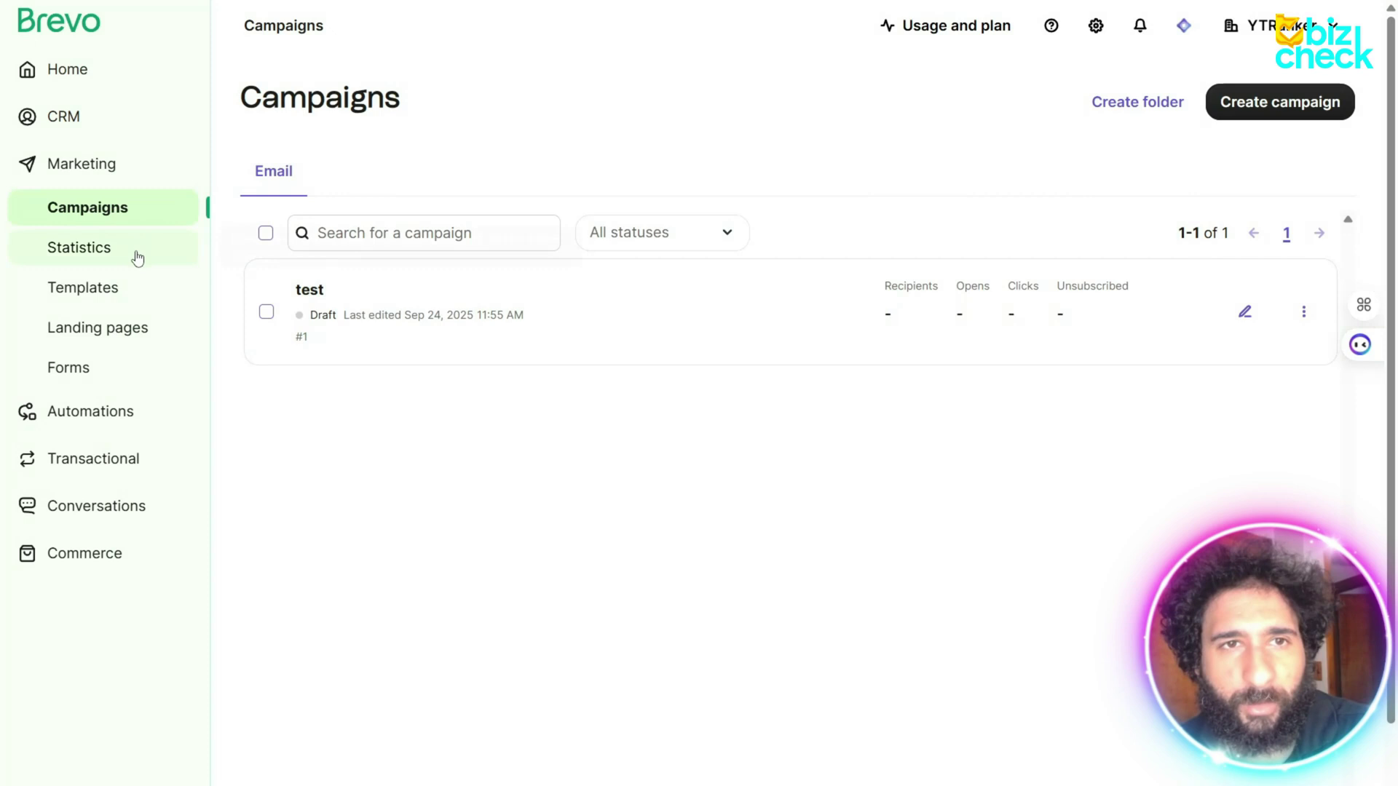
left_click(1279, 106)
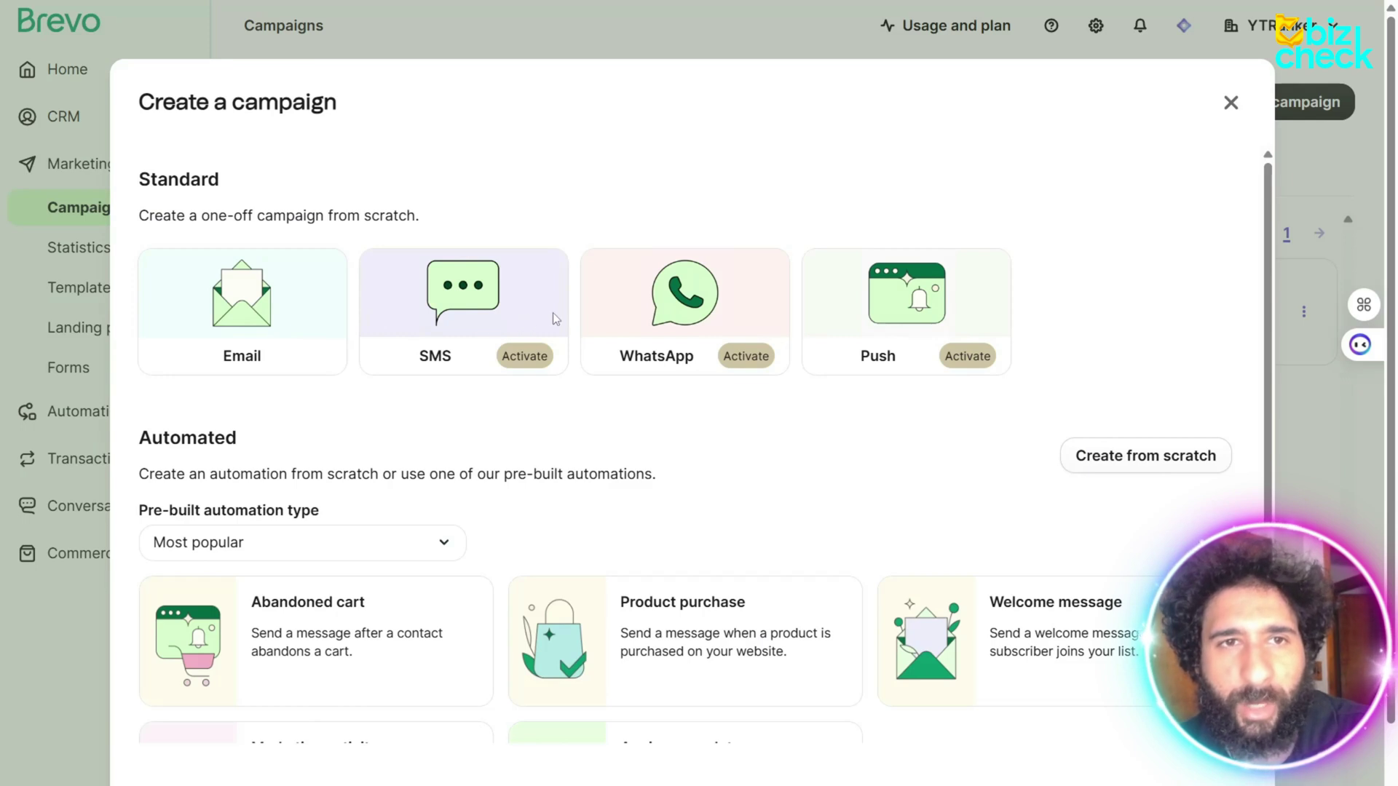
left_click(1232, 104)
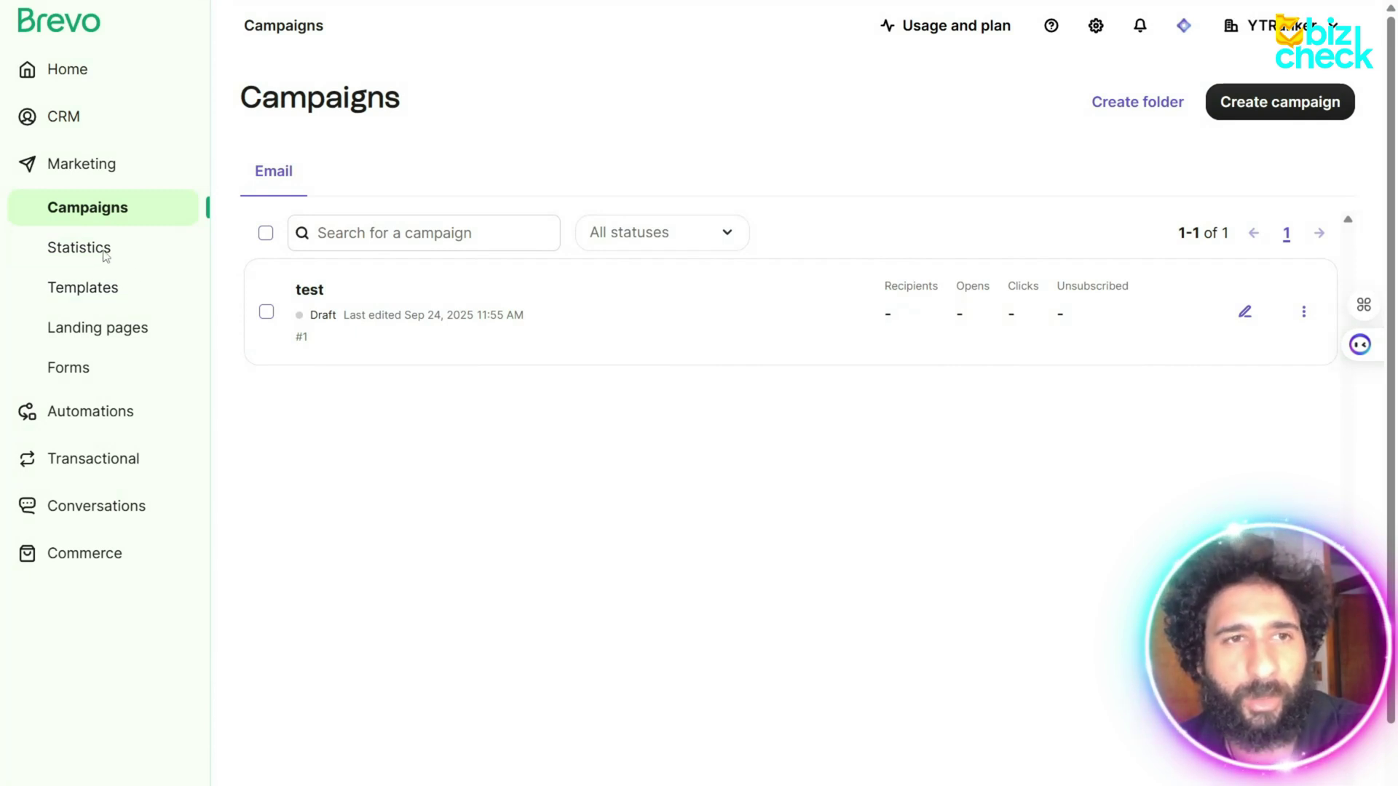
Step: Scroll through the campaign Statistics report, then go to the empty Landing pages section
left_click(78, 248)
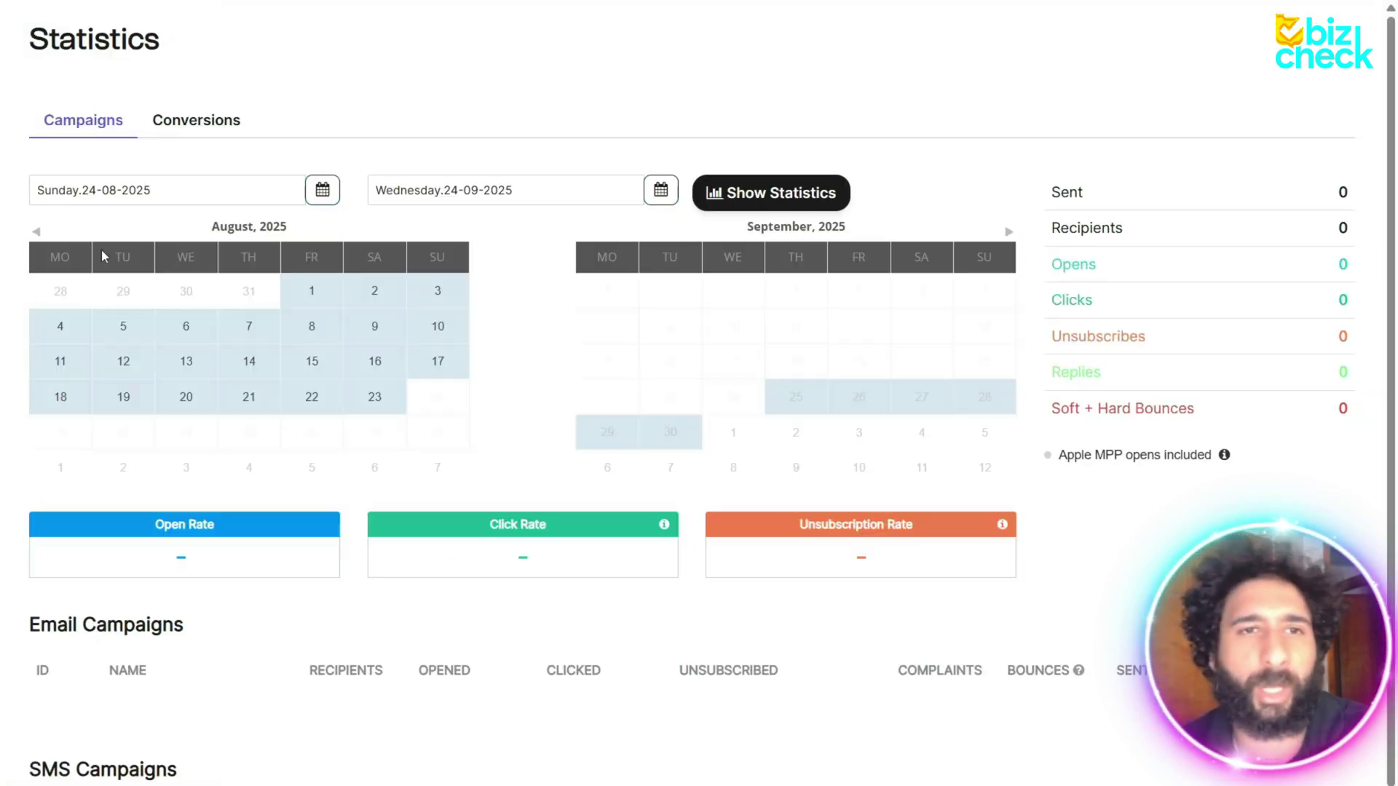
scroll(277, 448, "down", 2)
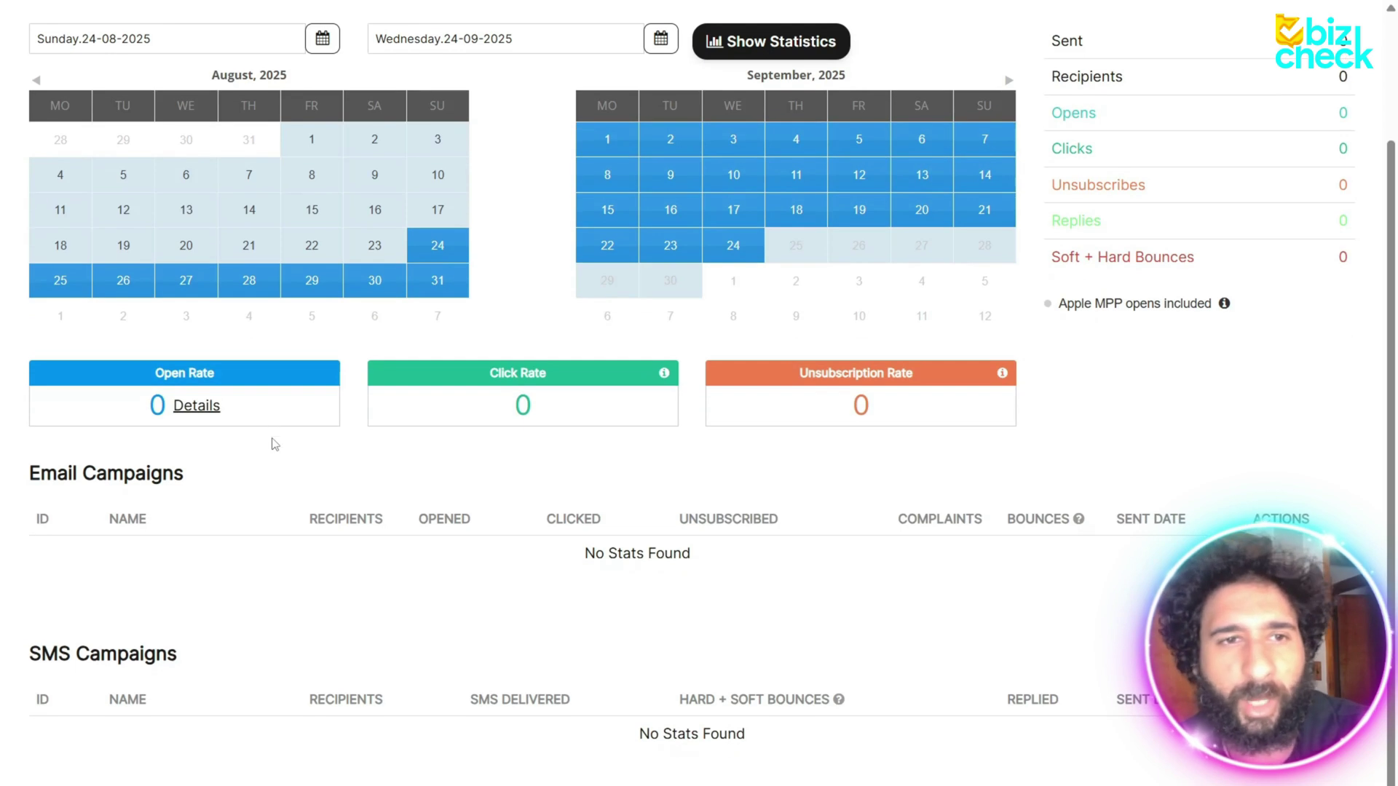
scroll(289, 502, "up", 2)
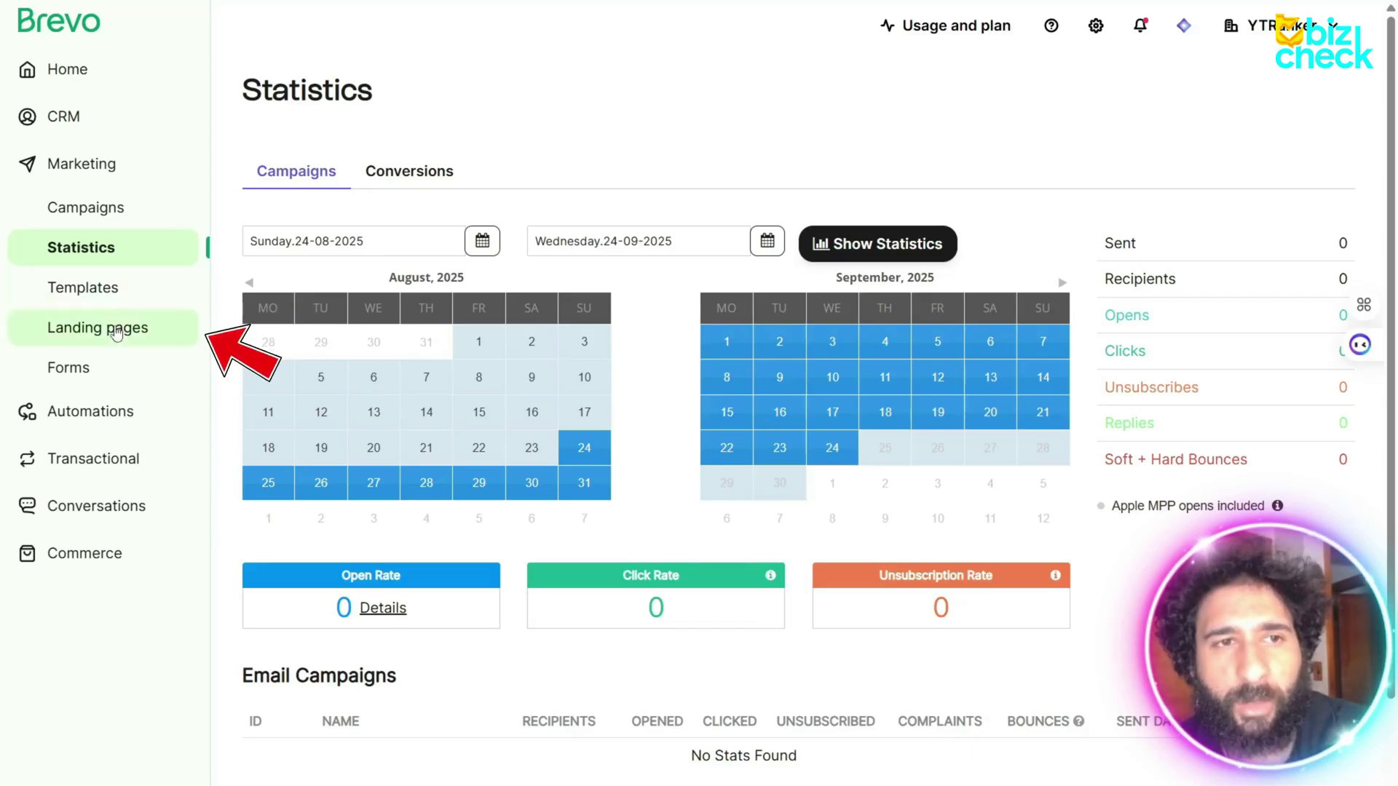
left_click(116, 333)
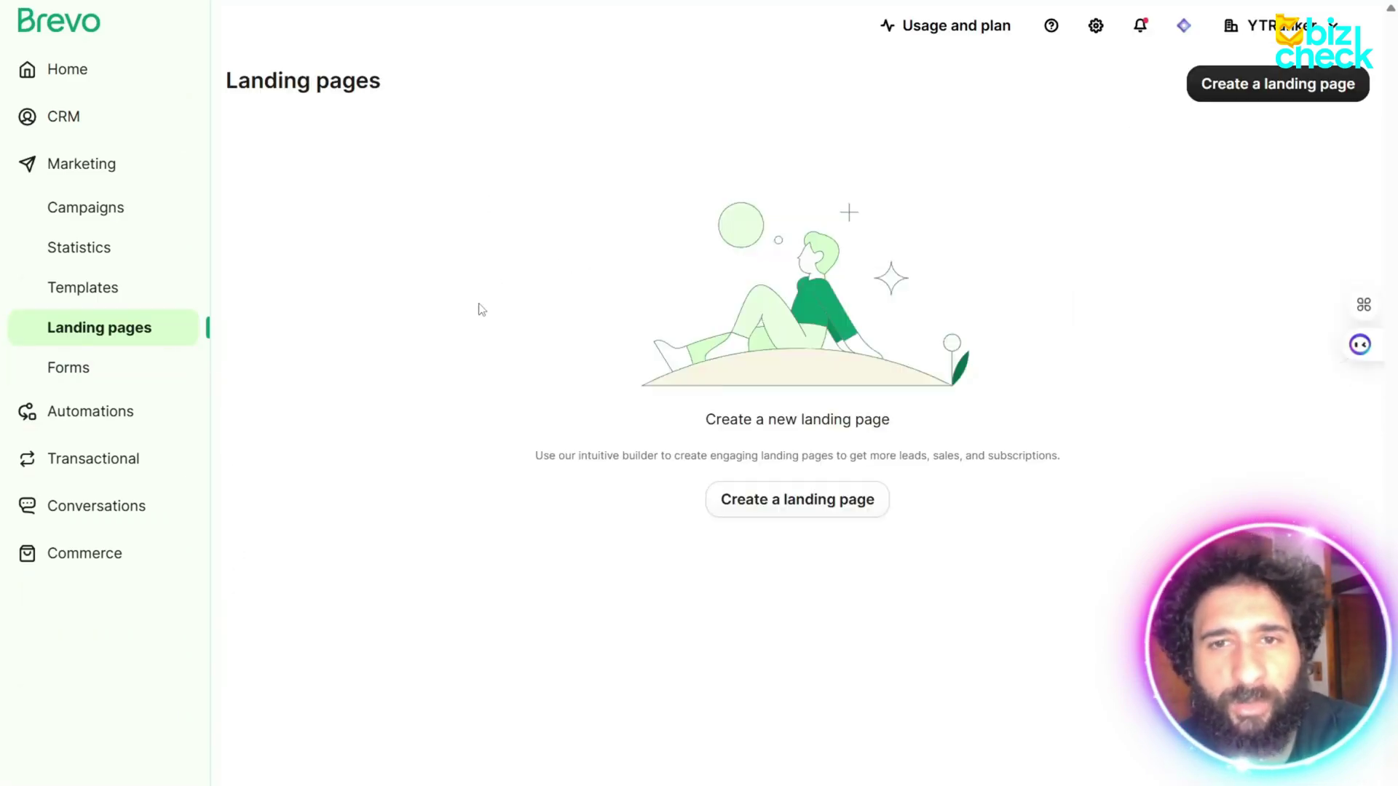
Step: Visit Forms and Automations, preview the Welcome message template, then open the empty Workflows list
left_click(60, 366)
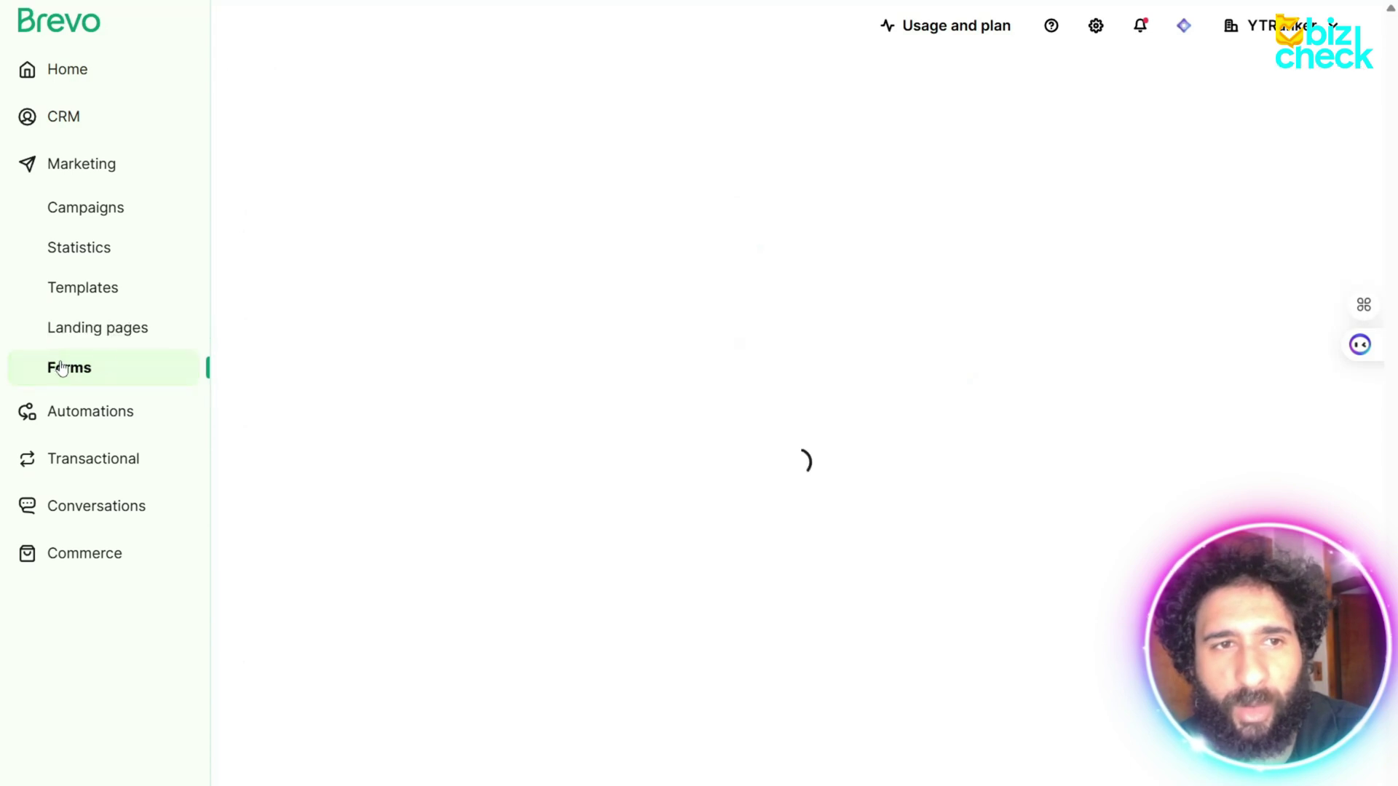
left_click(154, 411)
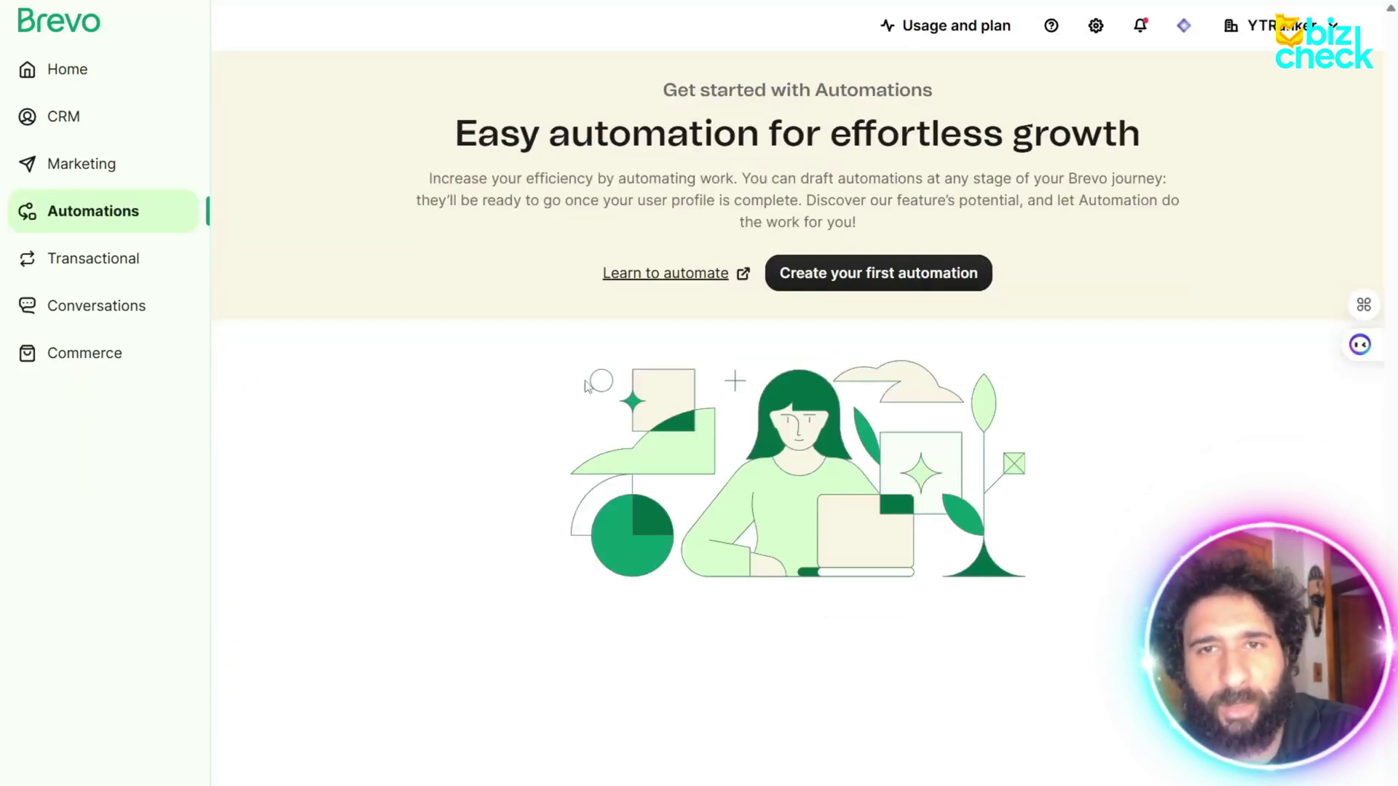
left_click(865, 281)
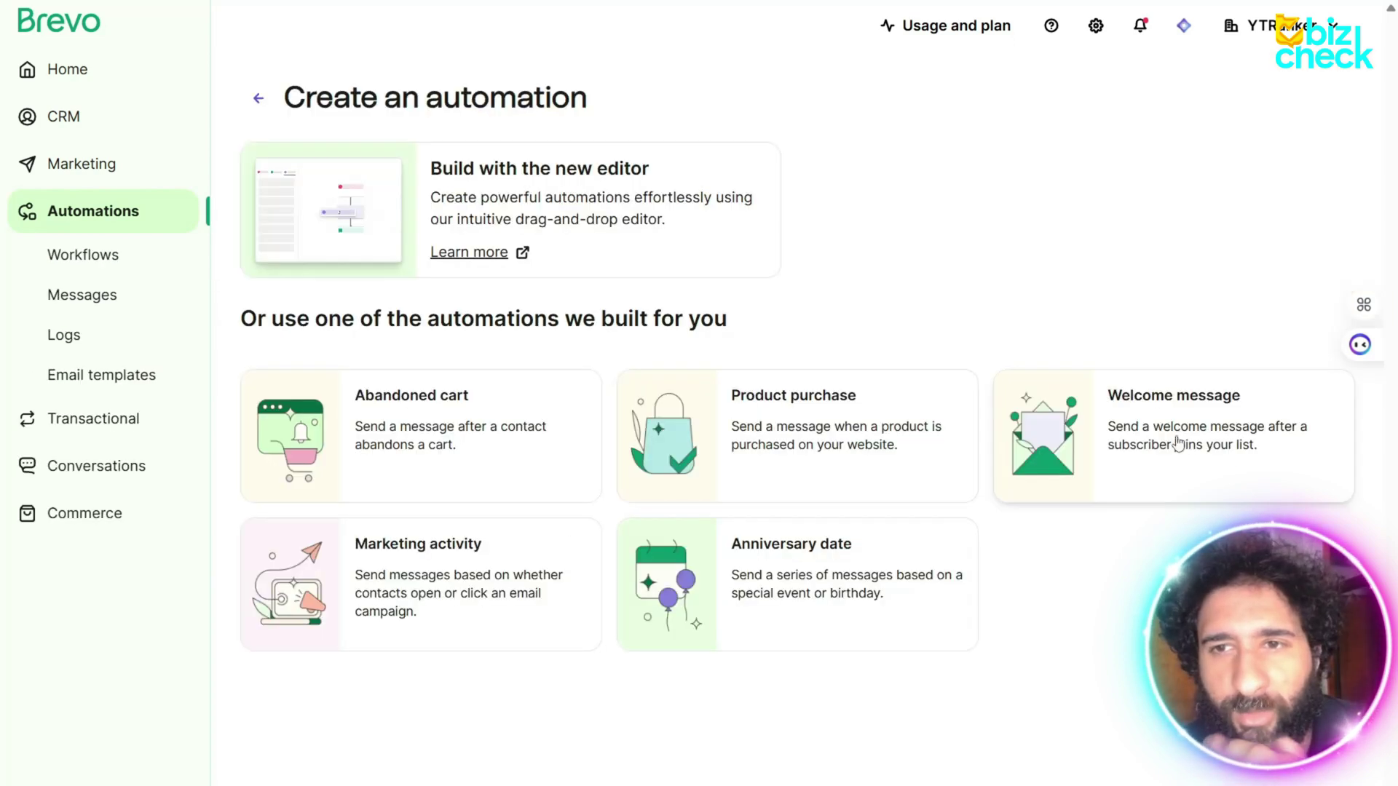
left_click(1180, 443)
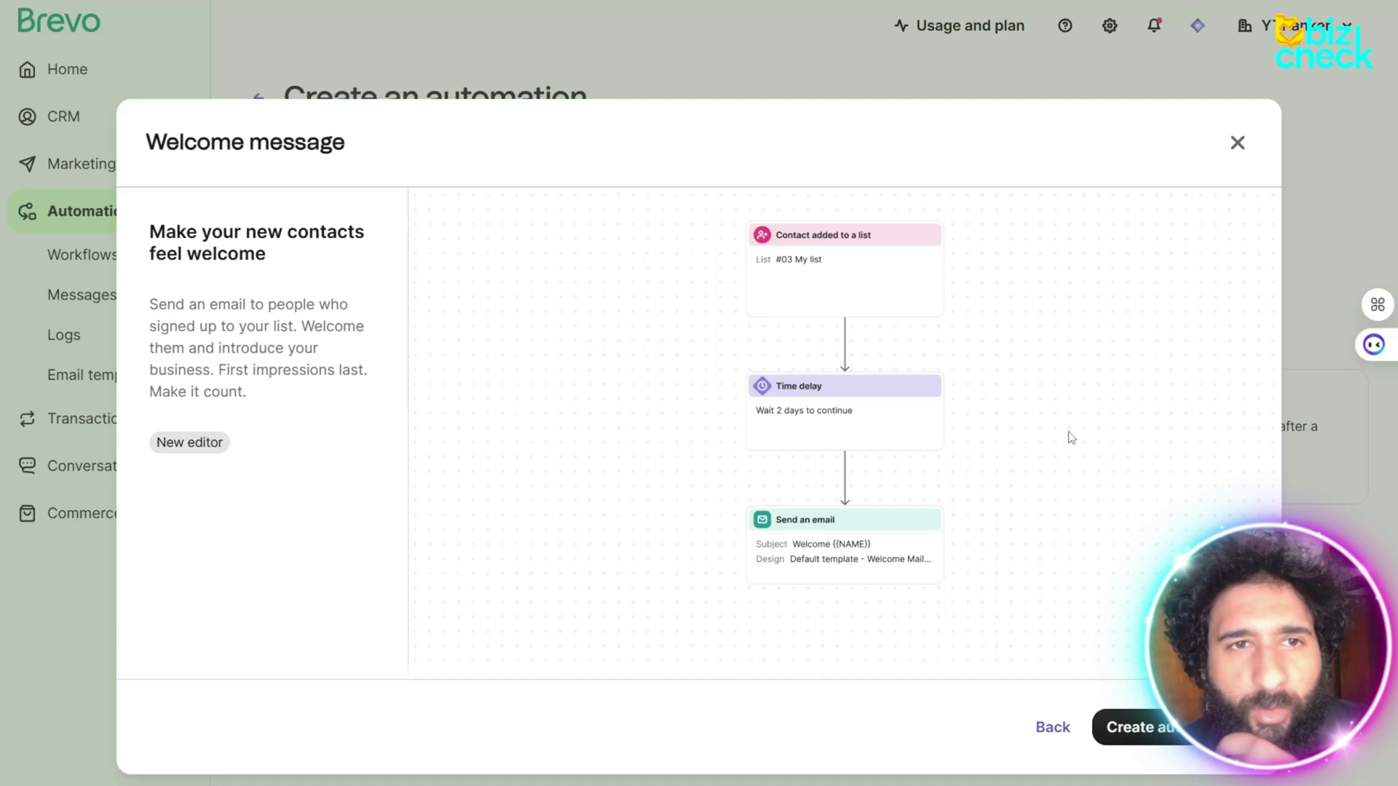
left_click(1055, 728)
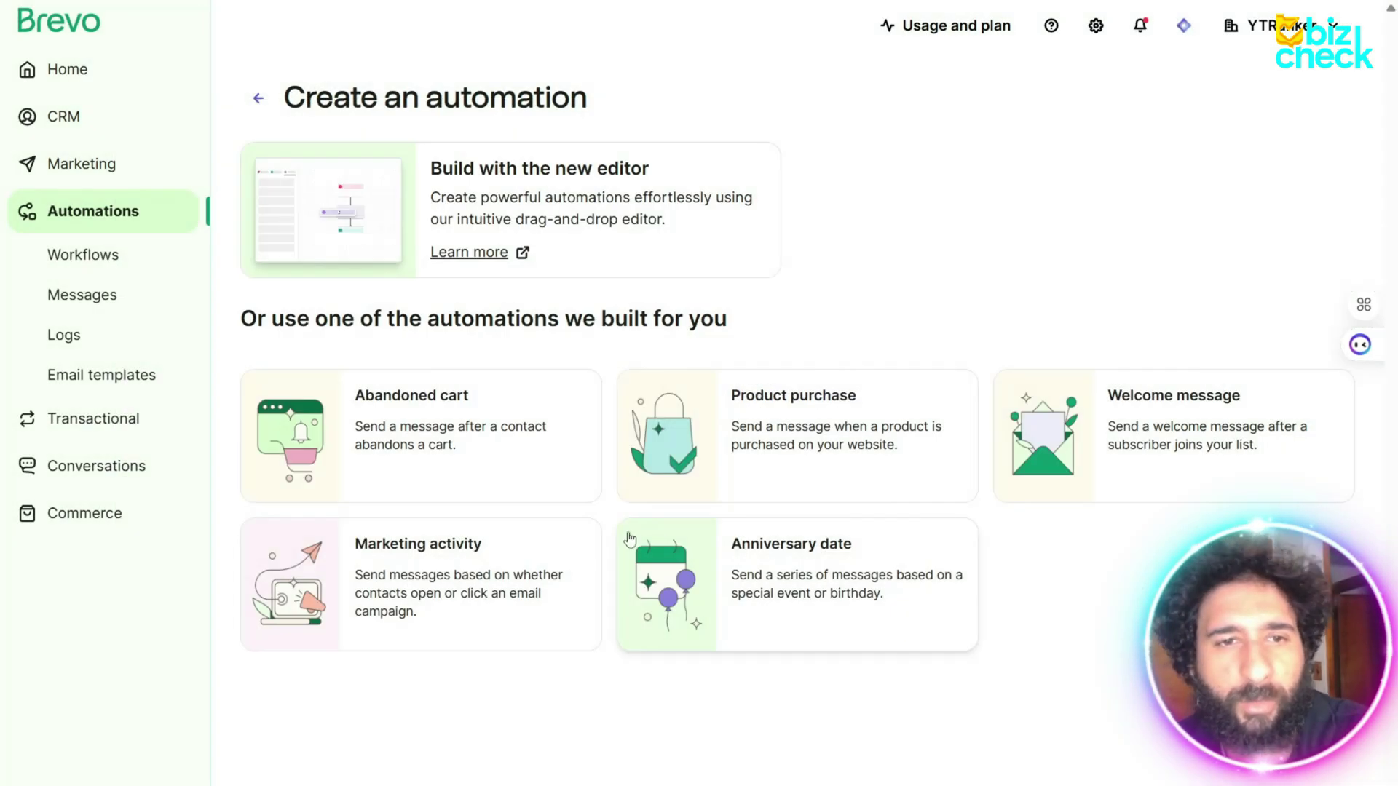
left_click(126, 265)
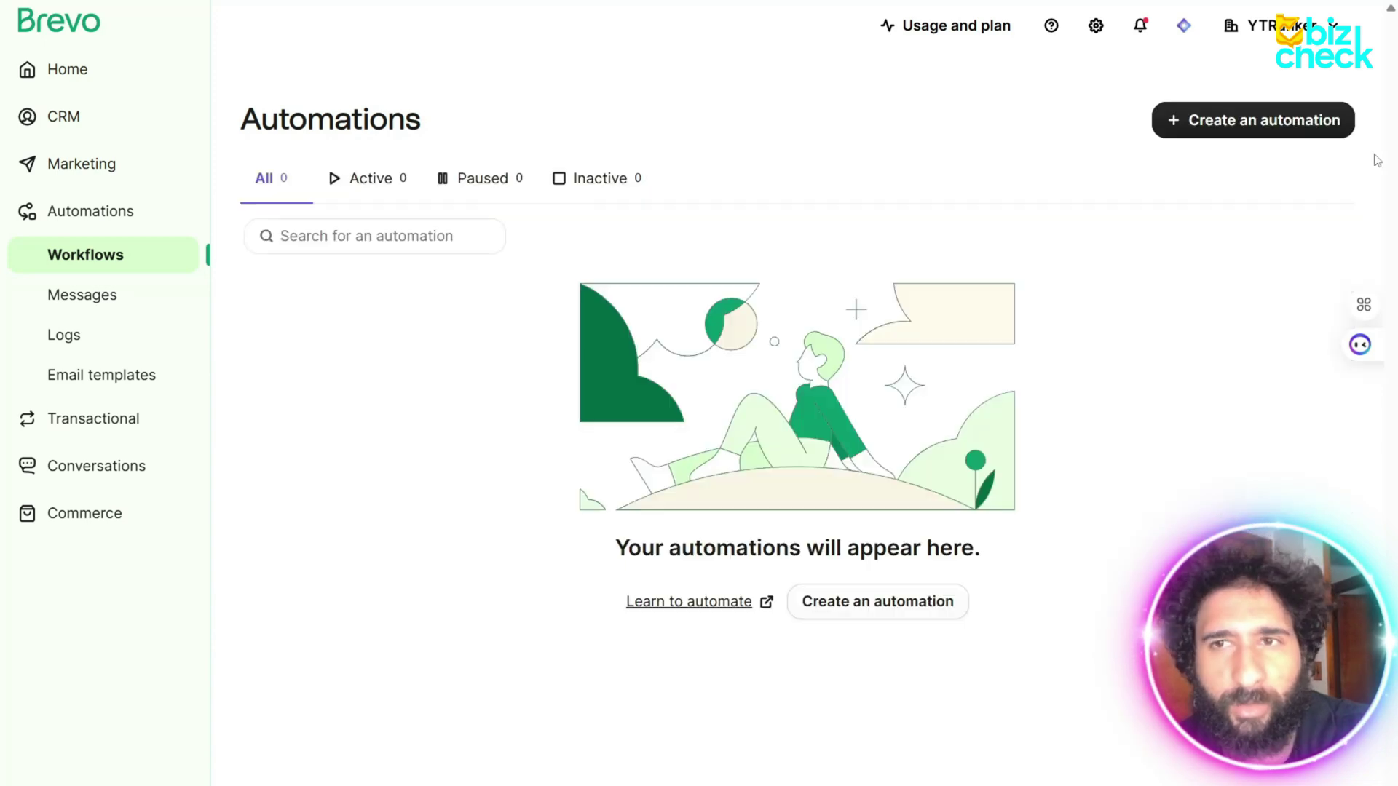
Step: Create Automation #1 from scratch and look over its empty builder canvas
left_click(1274, 126)
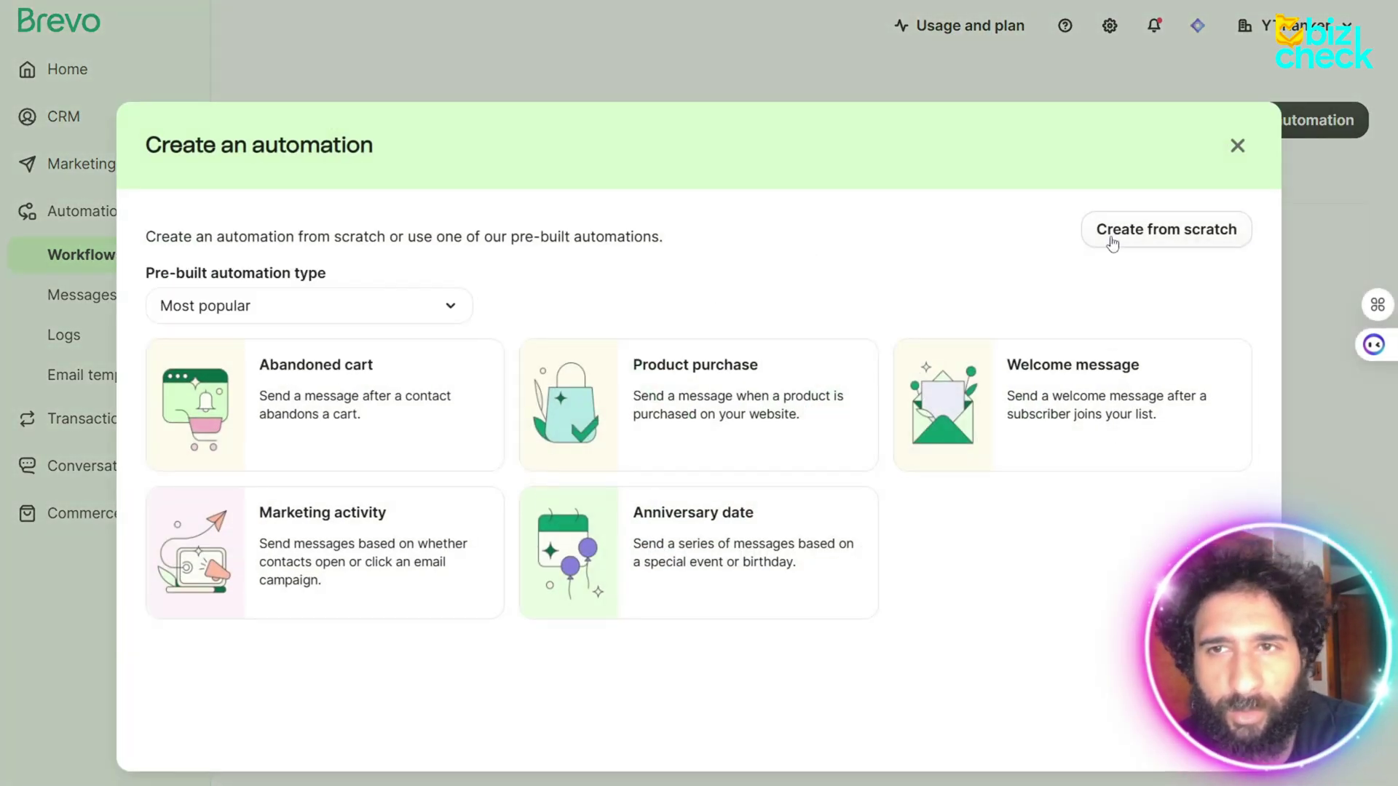
left_click(1116, 242)
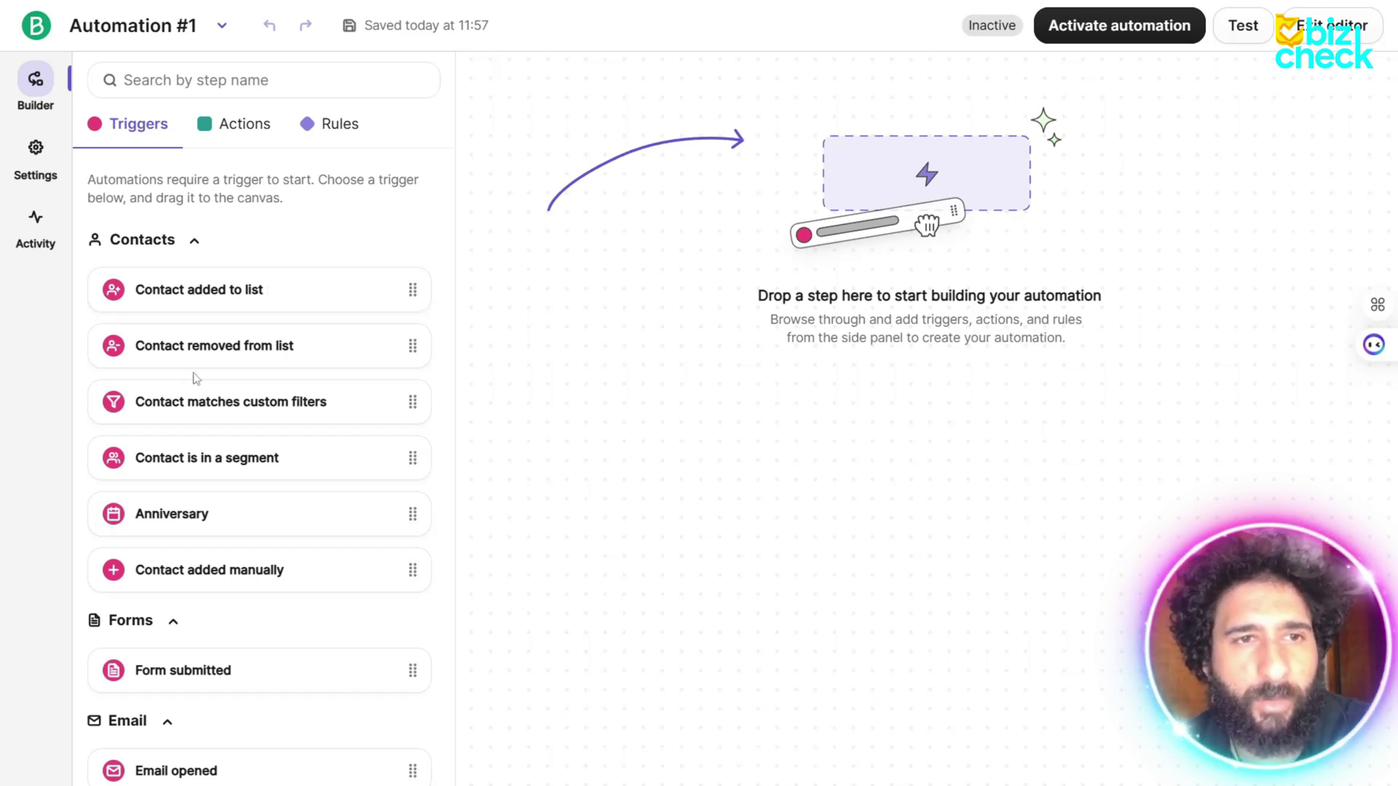
scroll(198, 401, "down", 1)
scroll(199, 401, "down", 9)
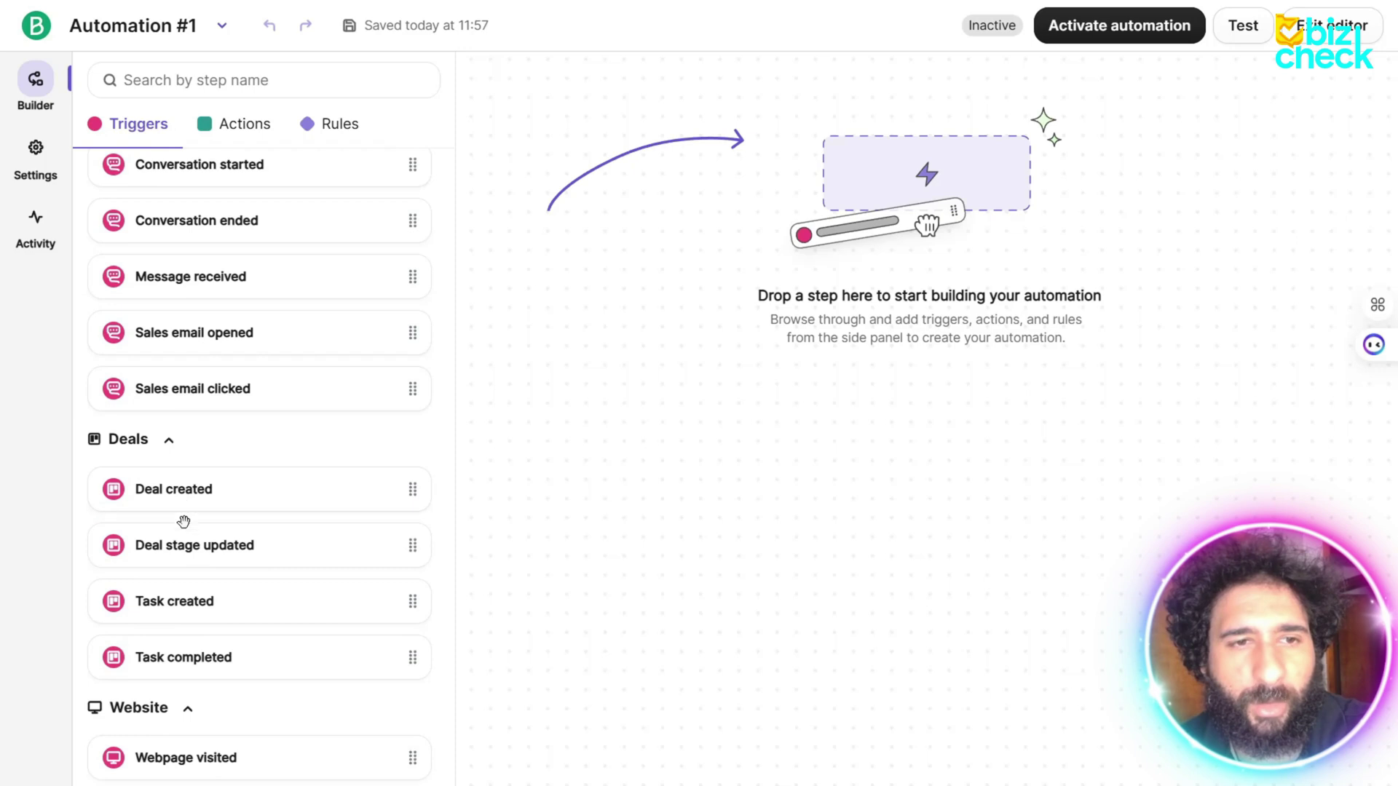
scroll(240, 721, "up", 8)
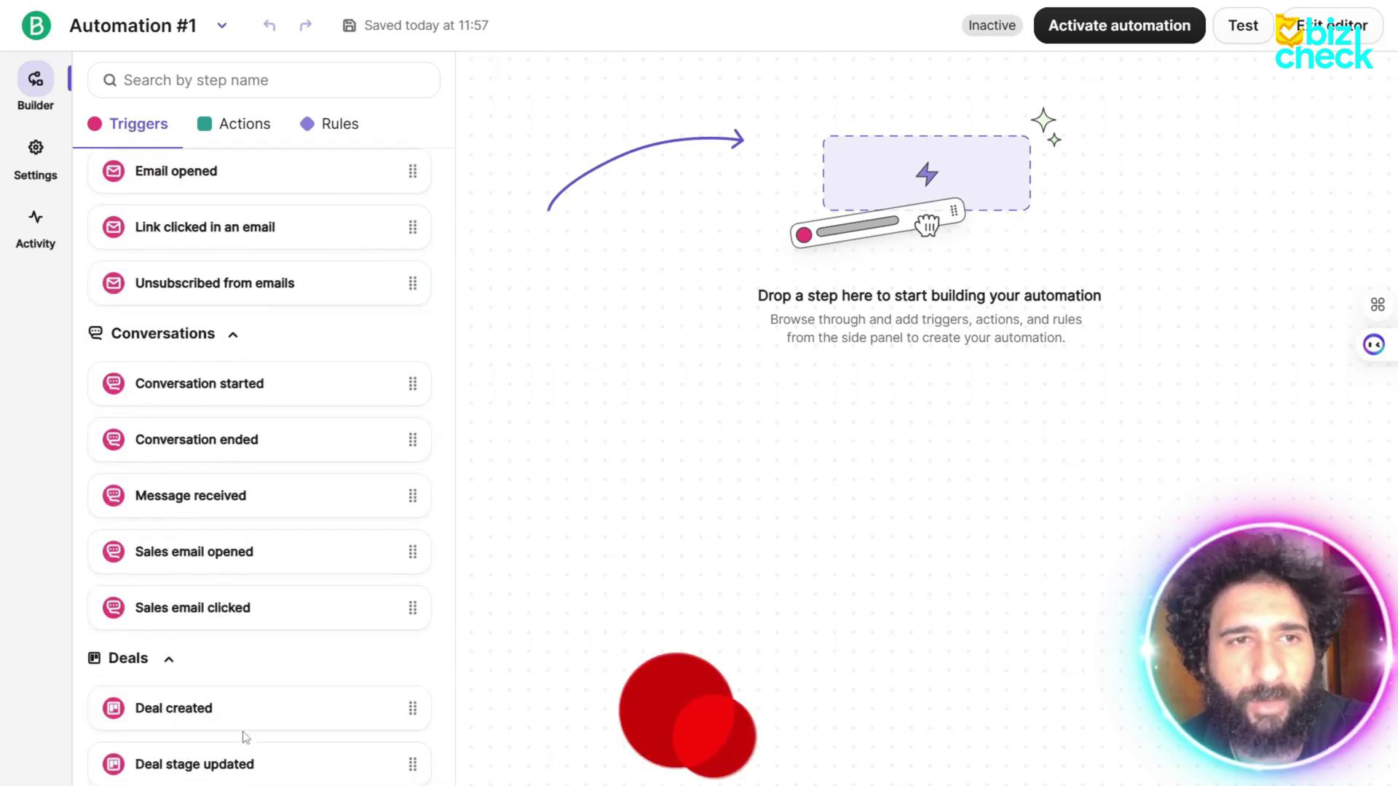
Step: Set 'Contact added to list' as the trigger and add a Send an email action after it
scroll(239, 716, "down", 1)
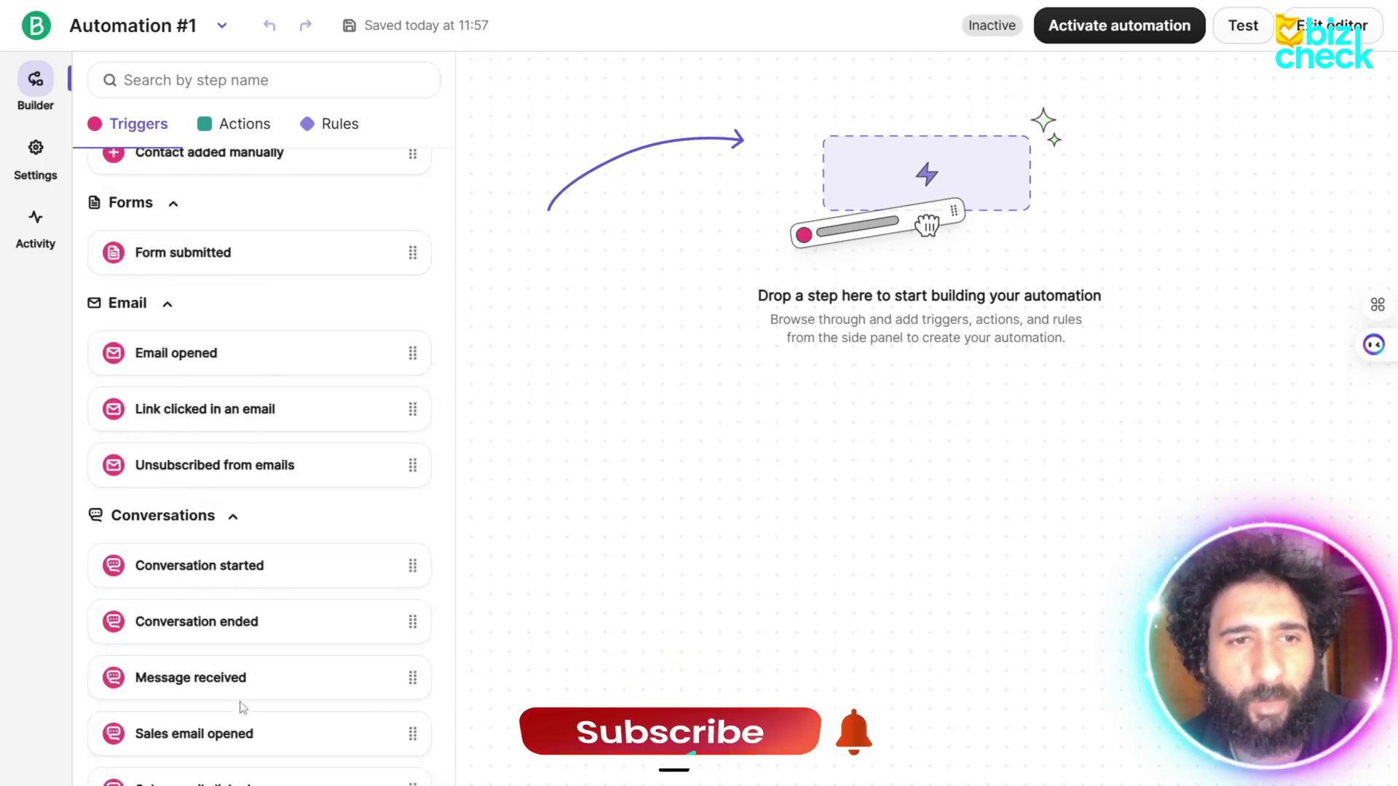
scroll(237, 680, "up", 2)
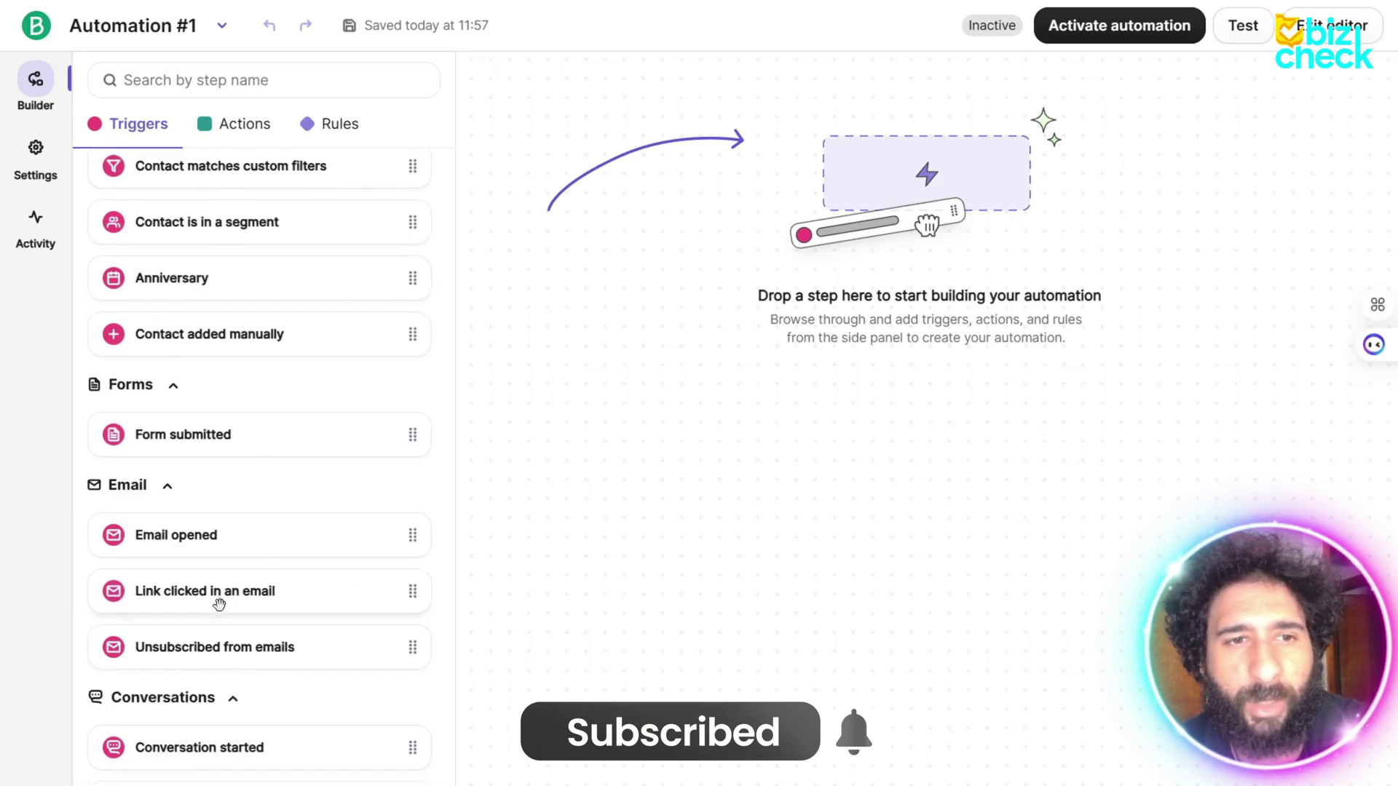
scroll(233, 659, "up", 3)
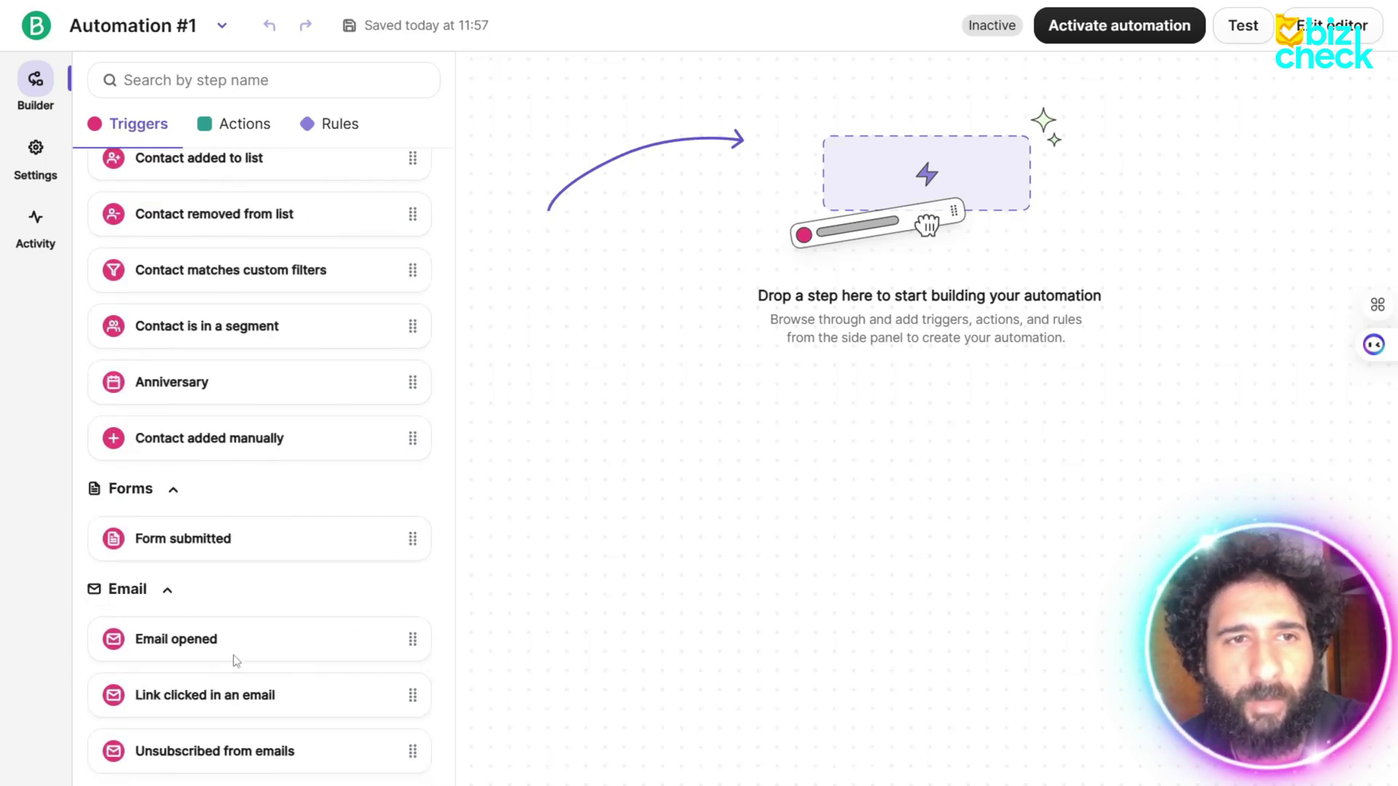
left_click_drag(264, 309, 768, 305)
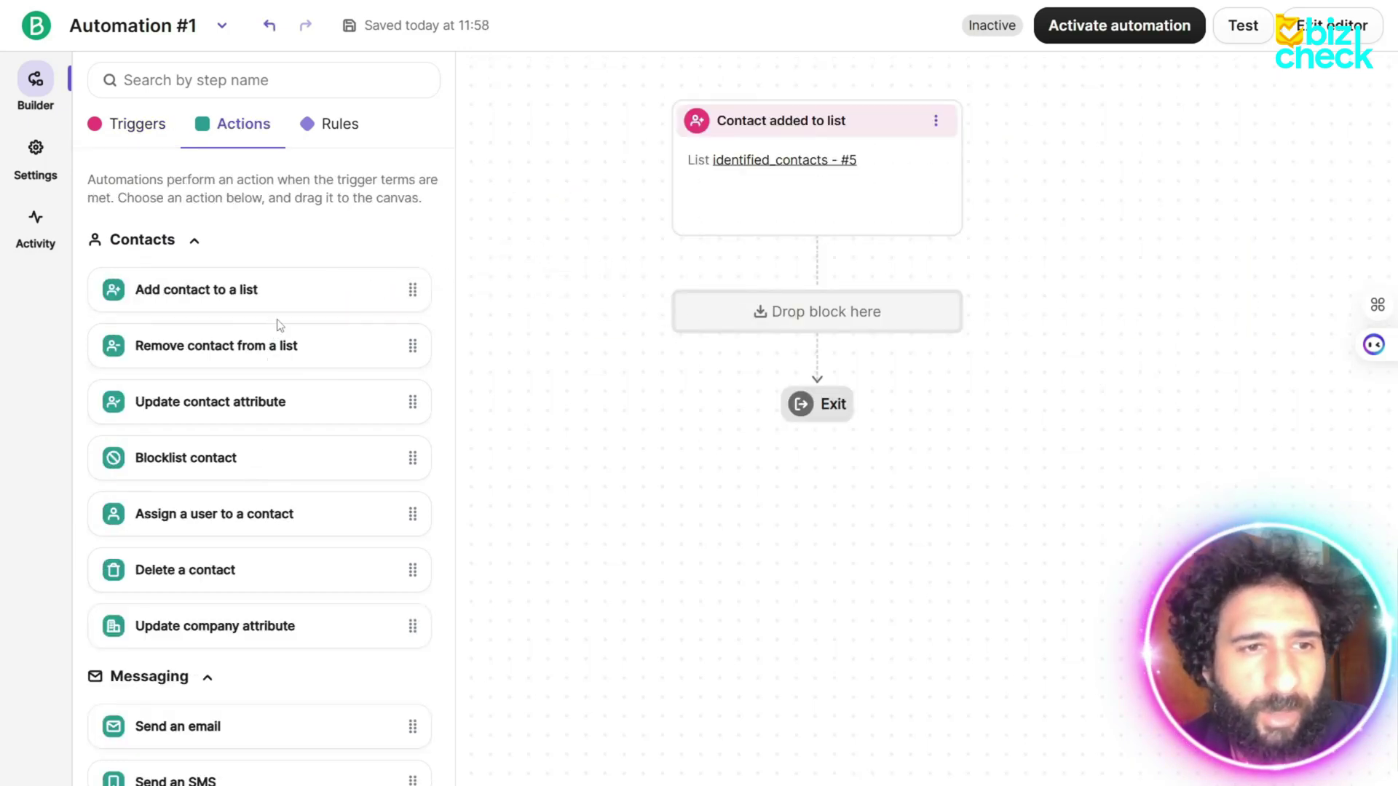
scroll(279, 325, "down", 3)
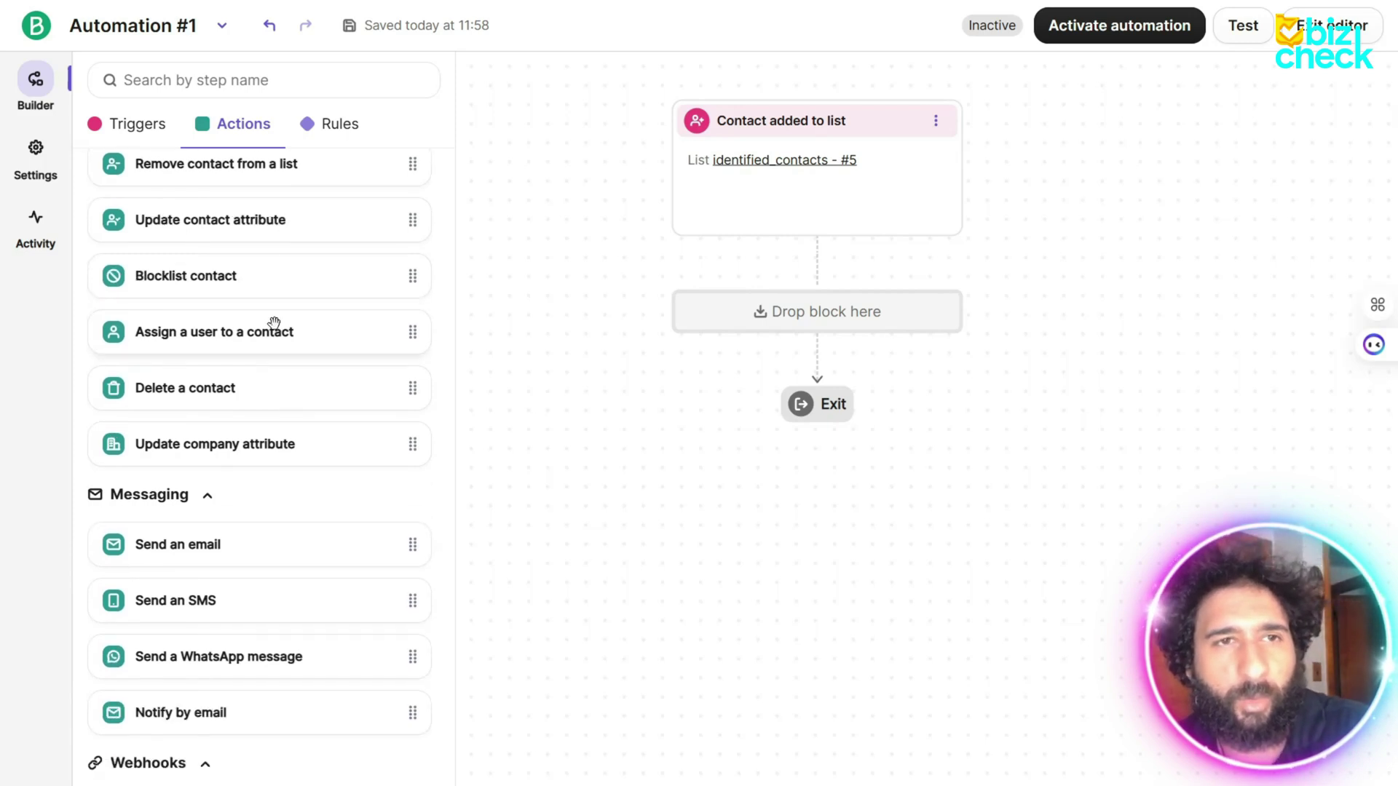
left_click_drag(263, 545, 874, 327)
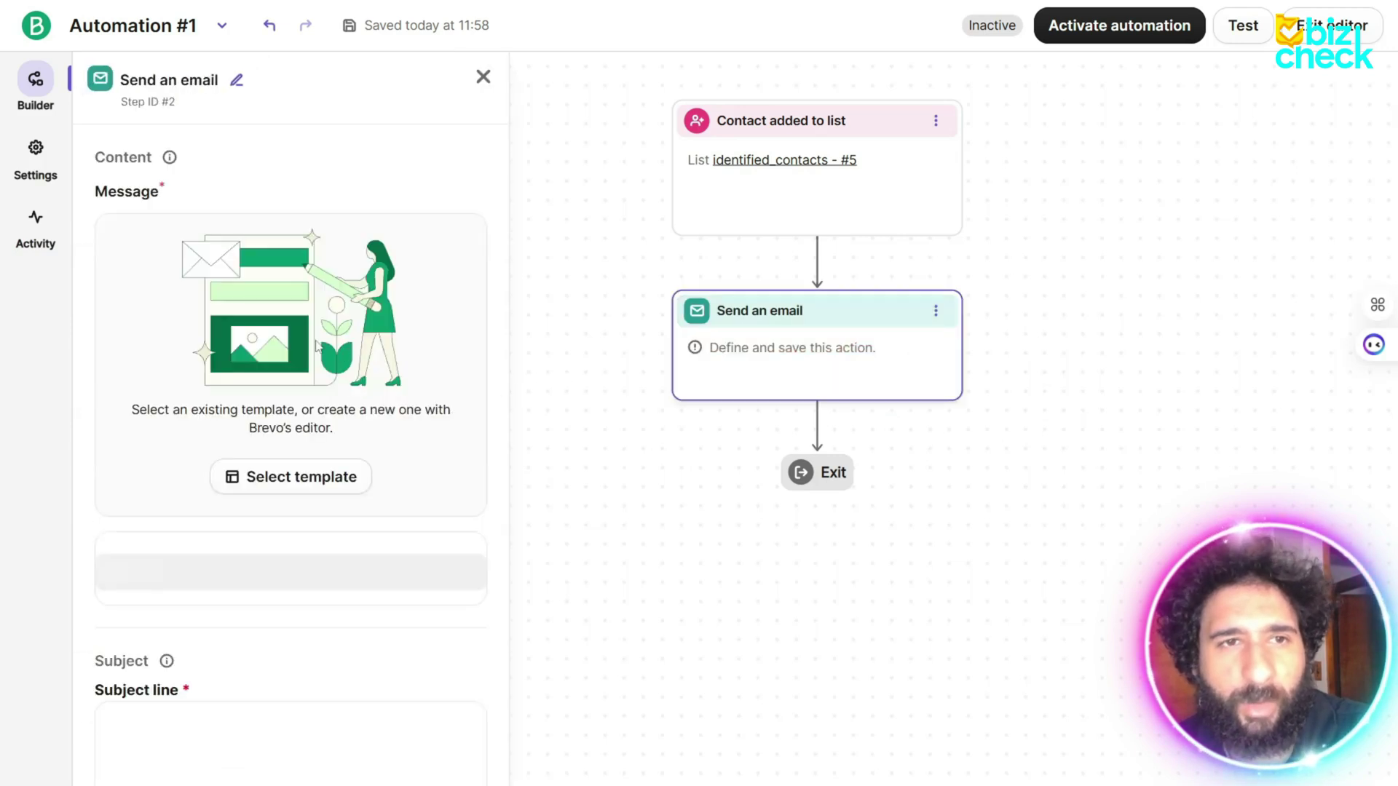
Step: Enter 'hi' as the email subject line, dismissing the step-renaming tip
scroll(303, 546, "down", 4)
left_click(297, 505)
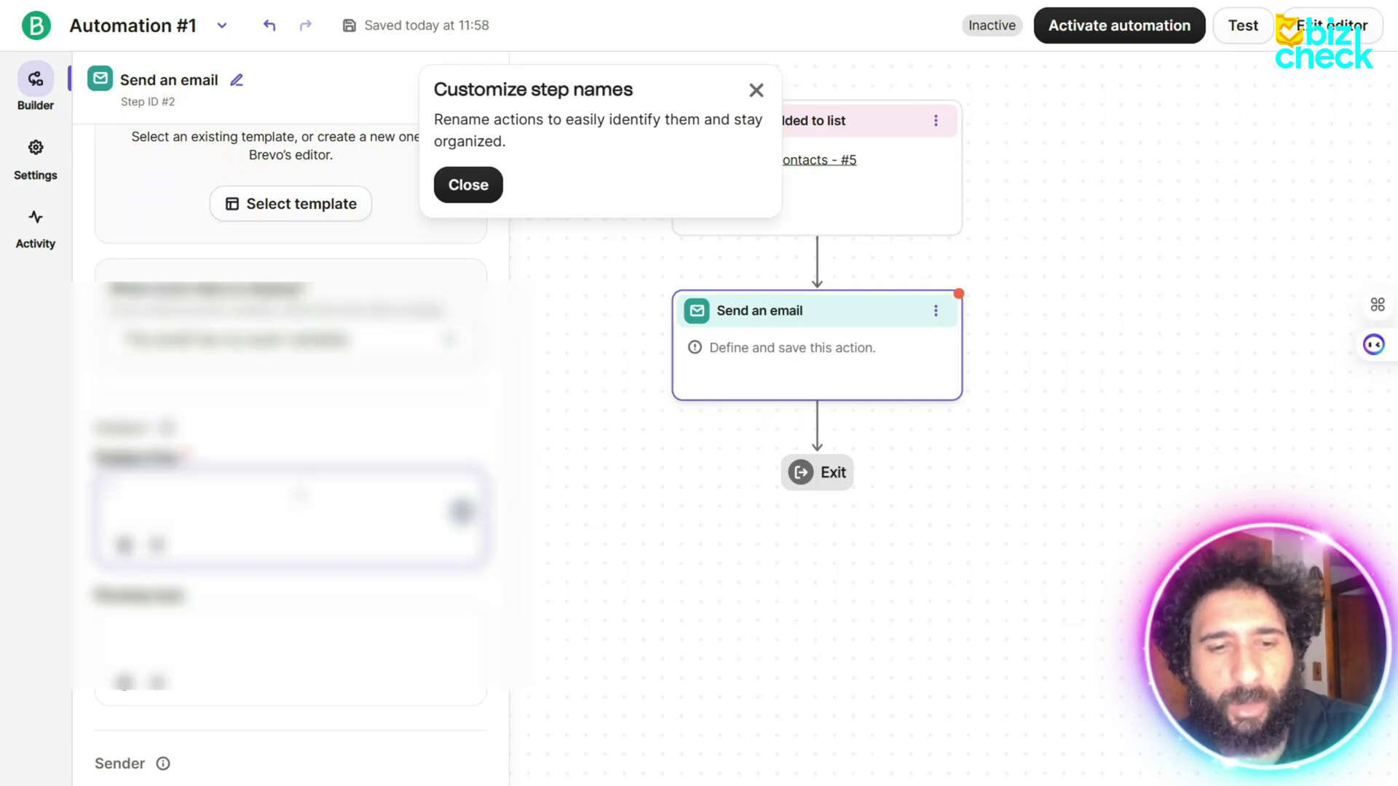
type("hi")
scroll(292, 437, "down", 3)
scroll(292, 437, "up", 6)
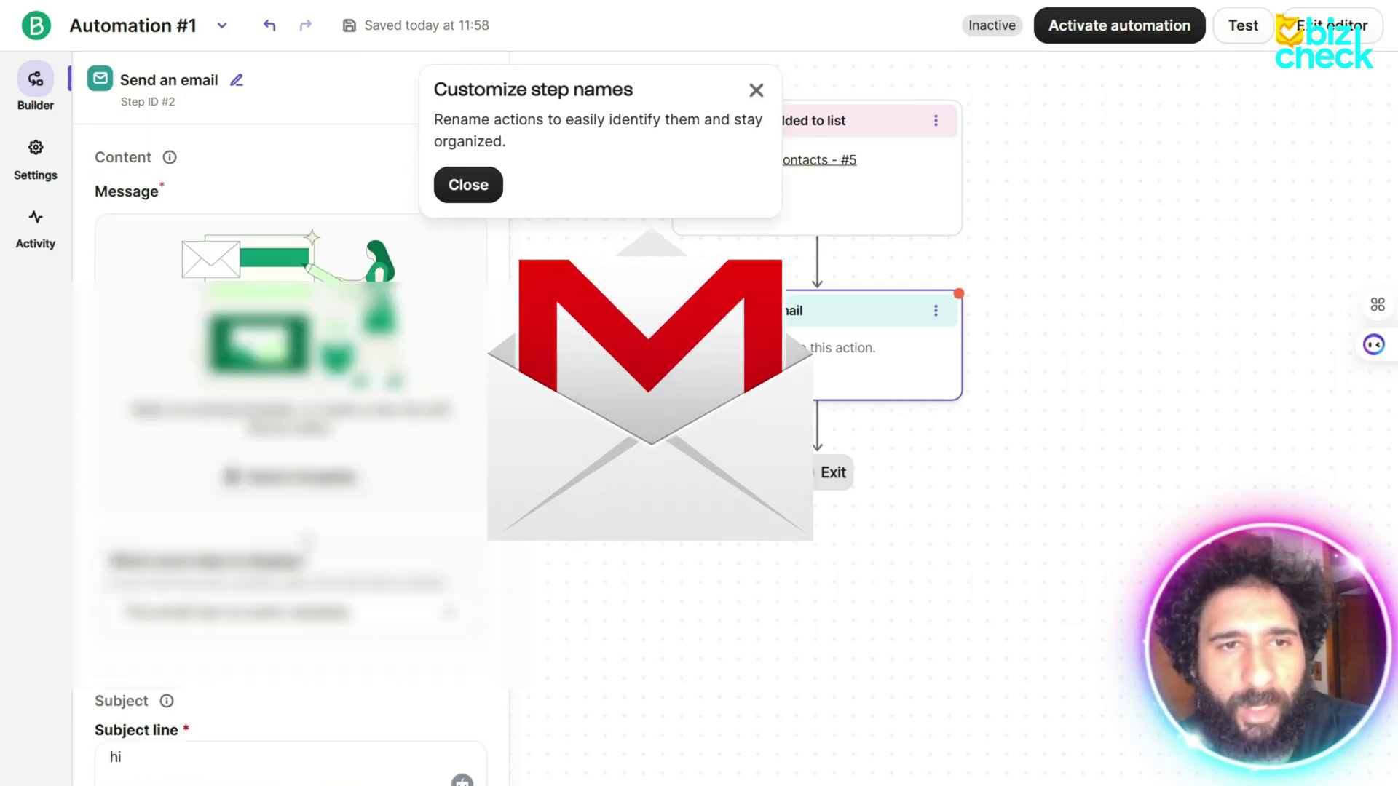
left_click(479, 190)
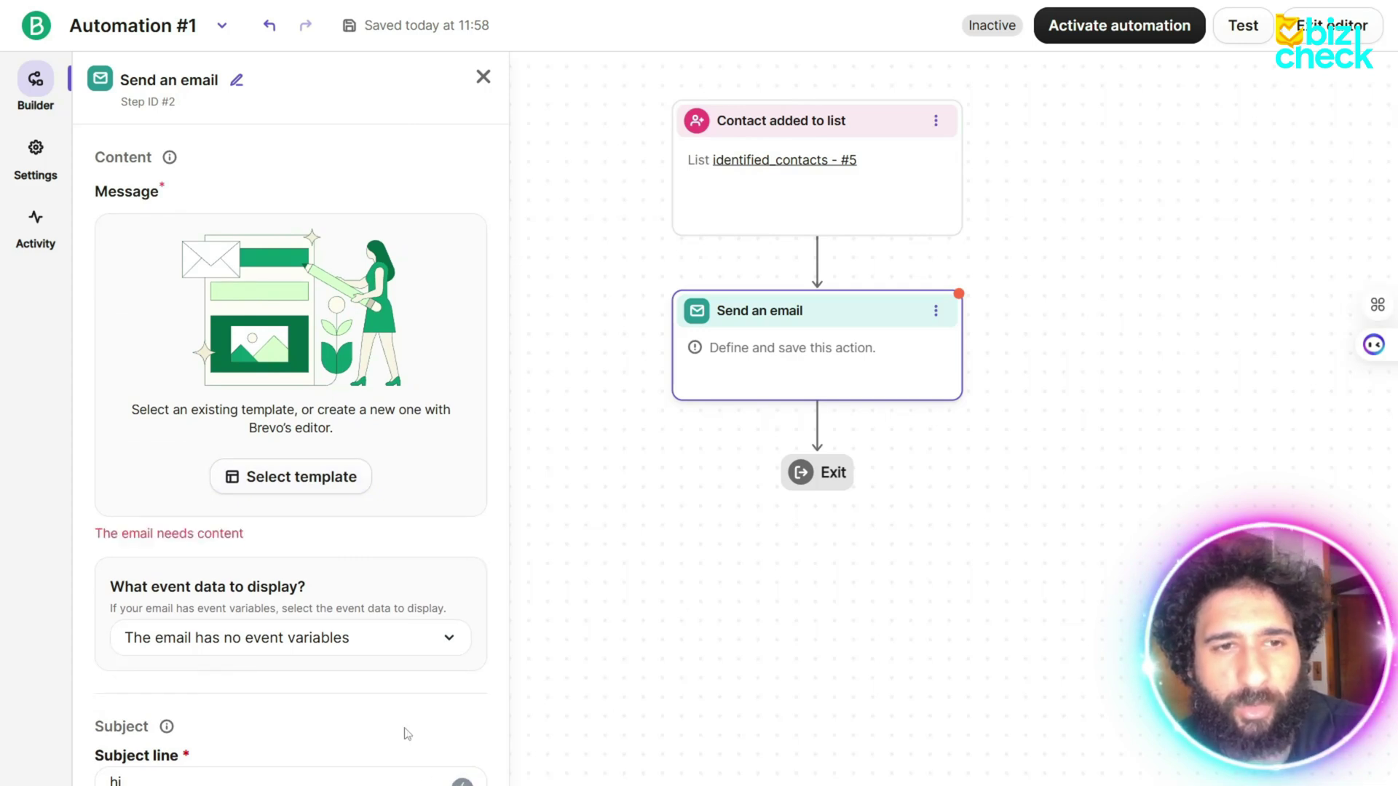
scroll(306, 393, "down", 5)
left_click(265, 443)
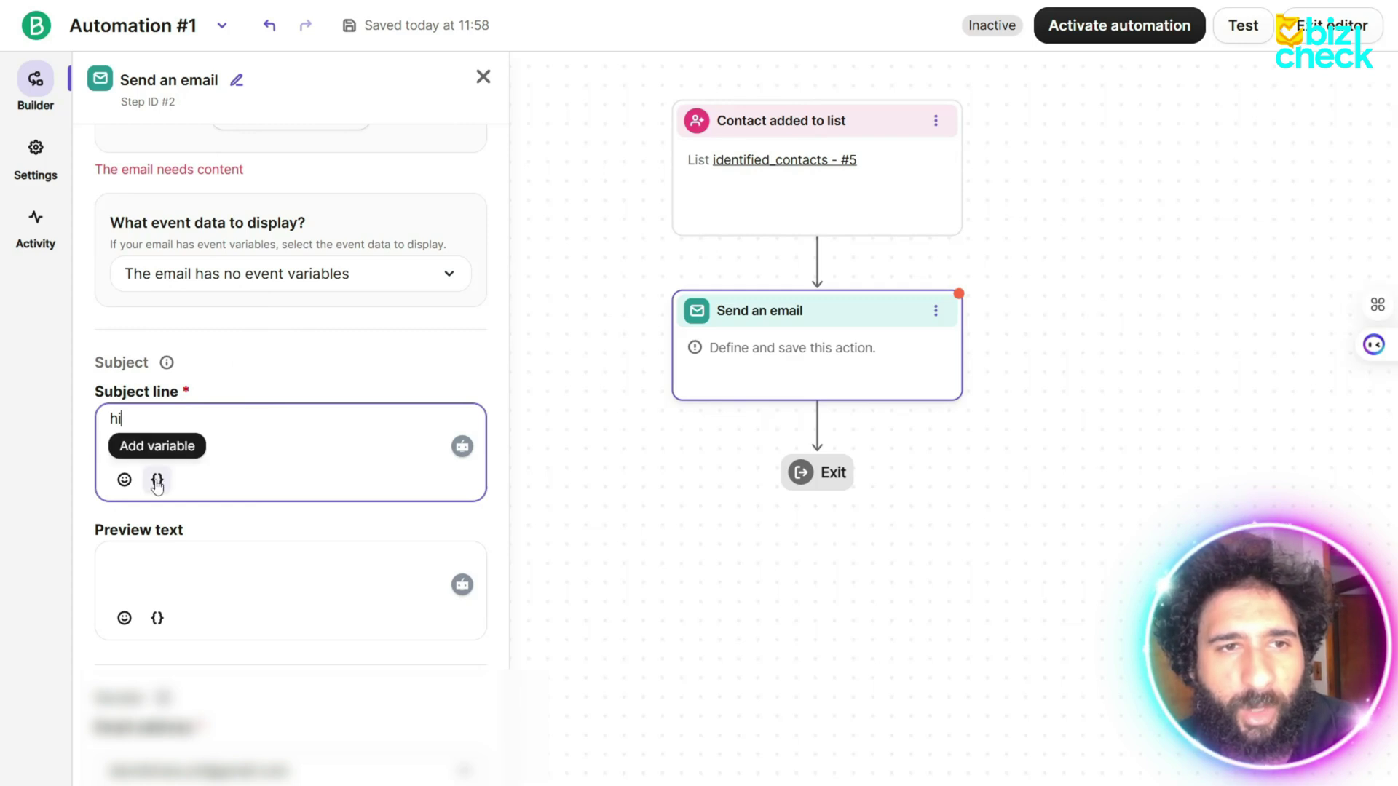
Step: Browse the contact attribute variables available for the subject line
left_click(157, 480)
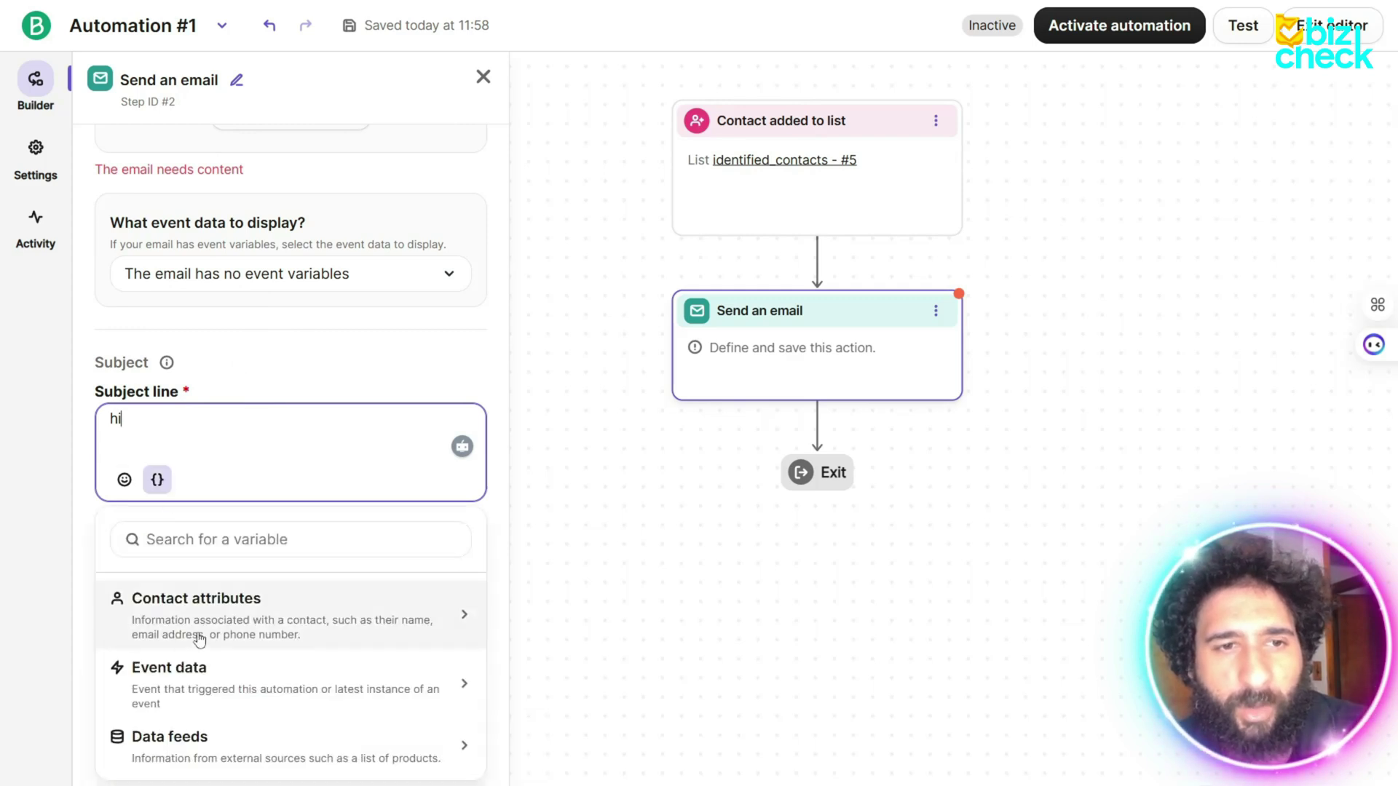
scroll(218, 582, "down", 3)
left_click(296, 433)
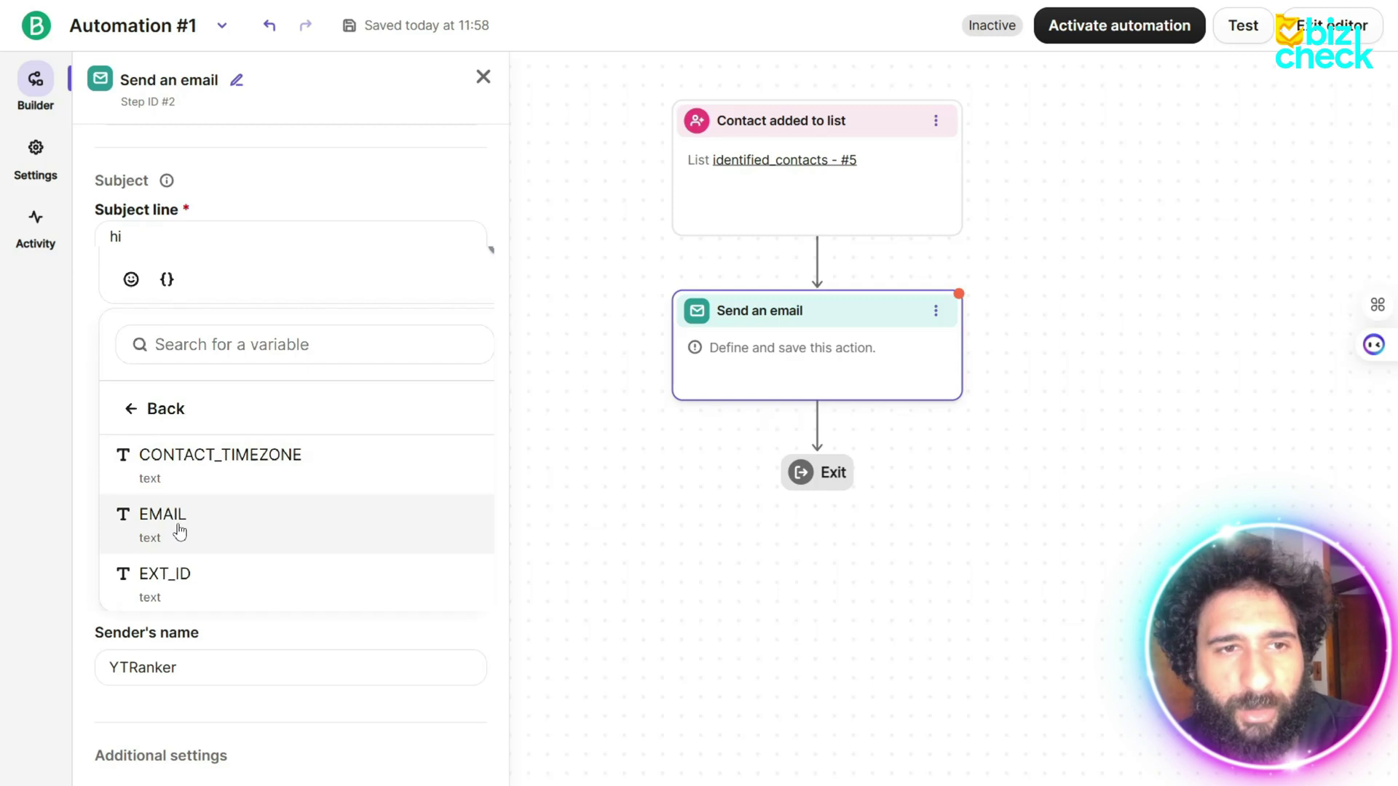
scroll(182, 530, "down", 5)
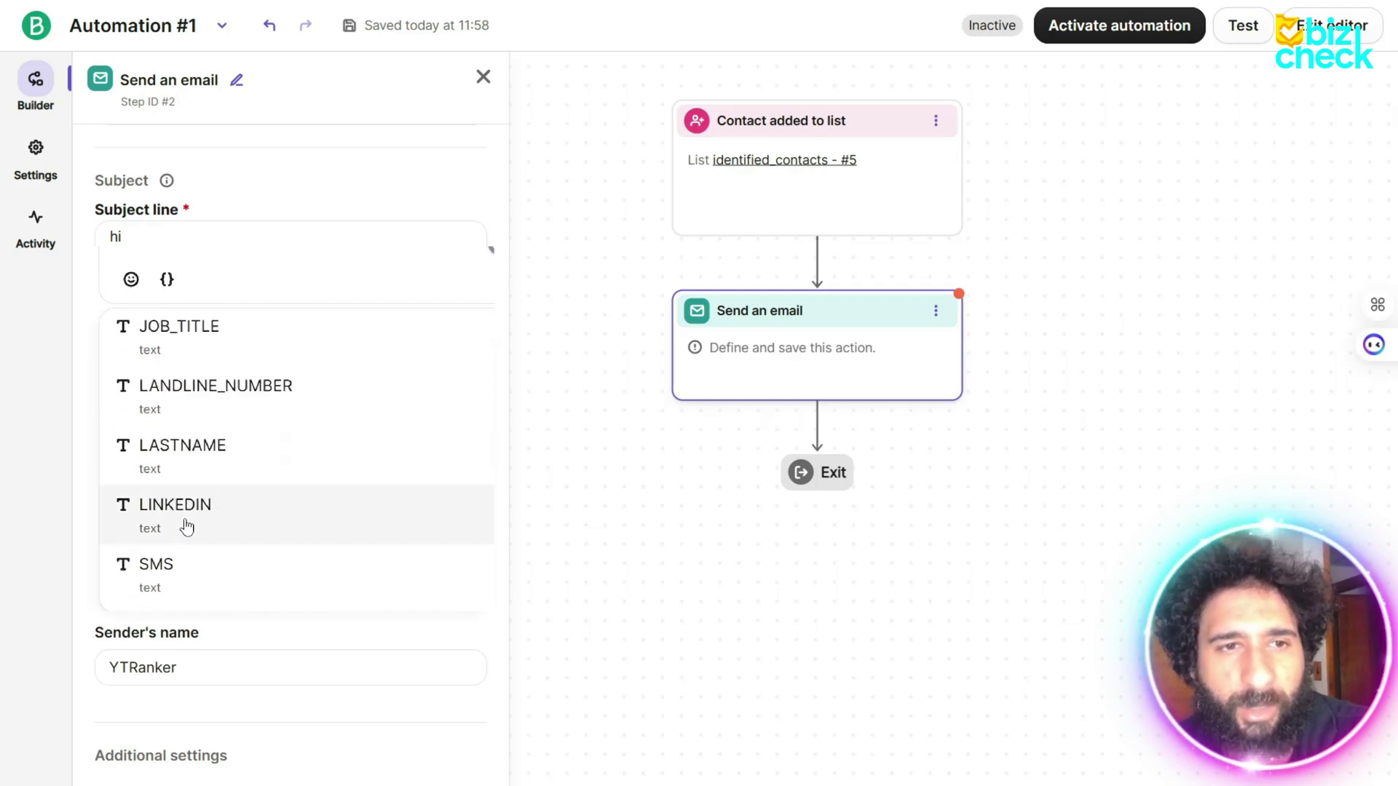
scroll(182, 540, "up", 8)
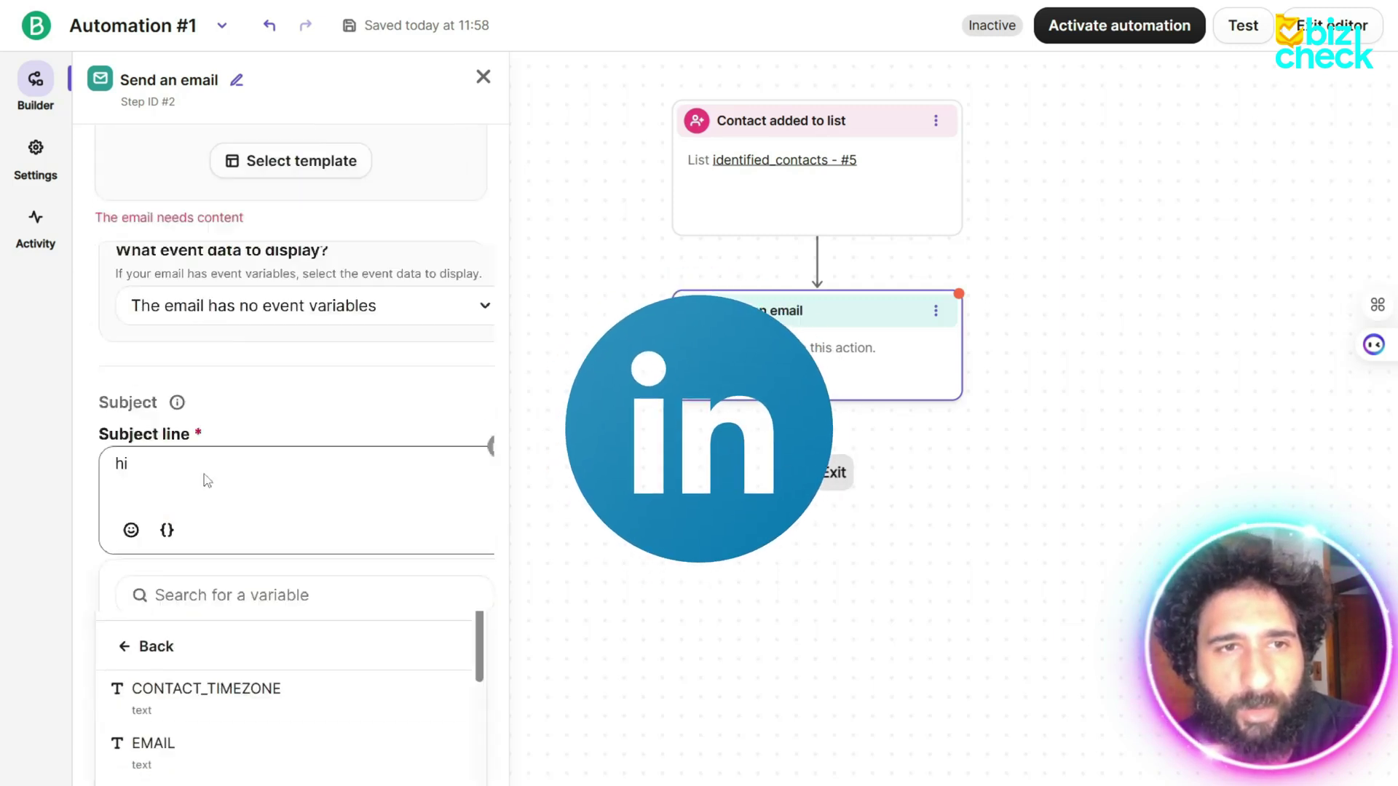
left_click(218, 521)
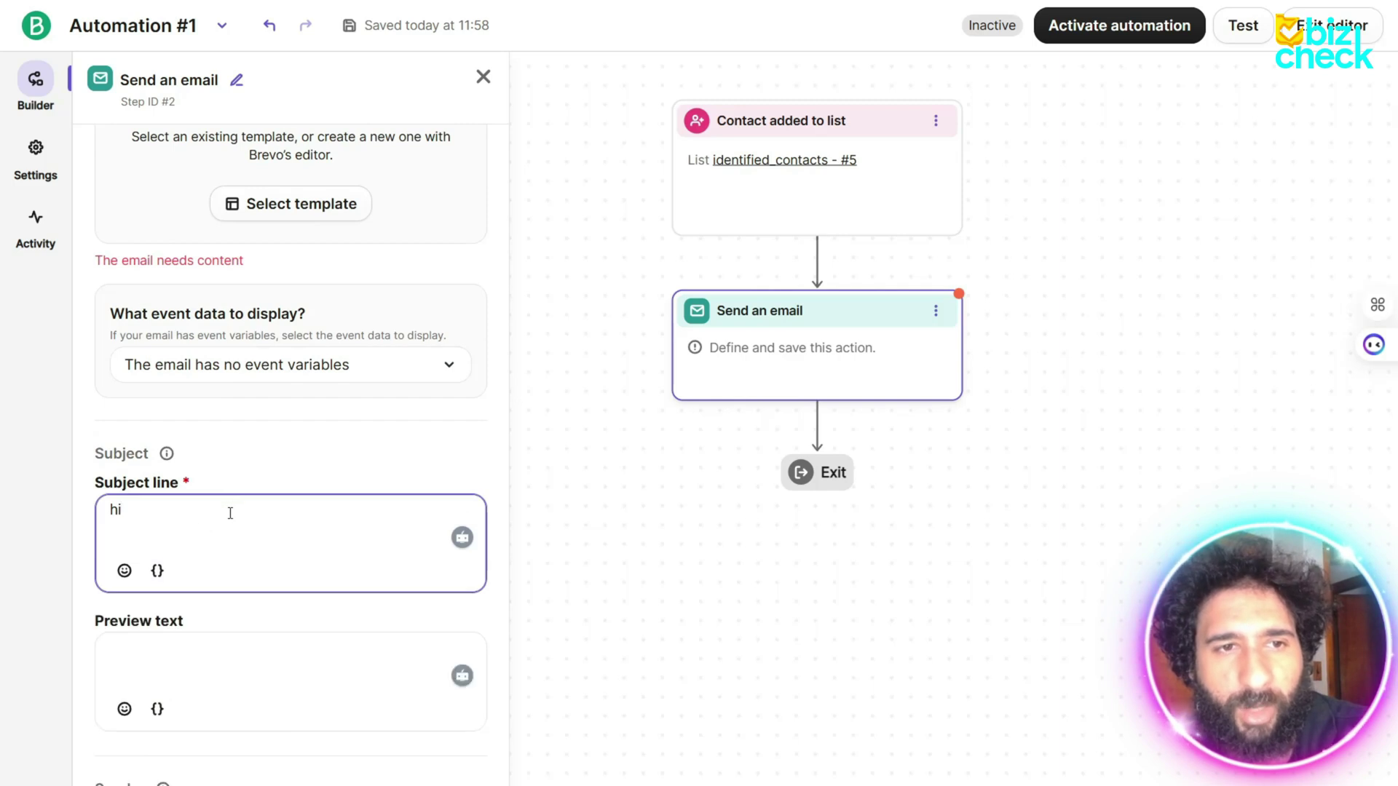
Step: Fill in the preview text 'whasu' and bring up the email design template choices
scroll(231, 513, "down", 2)
scroll(232, 519, "down", 2)
left_click(244, 487)
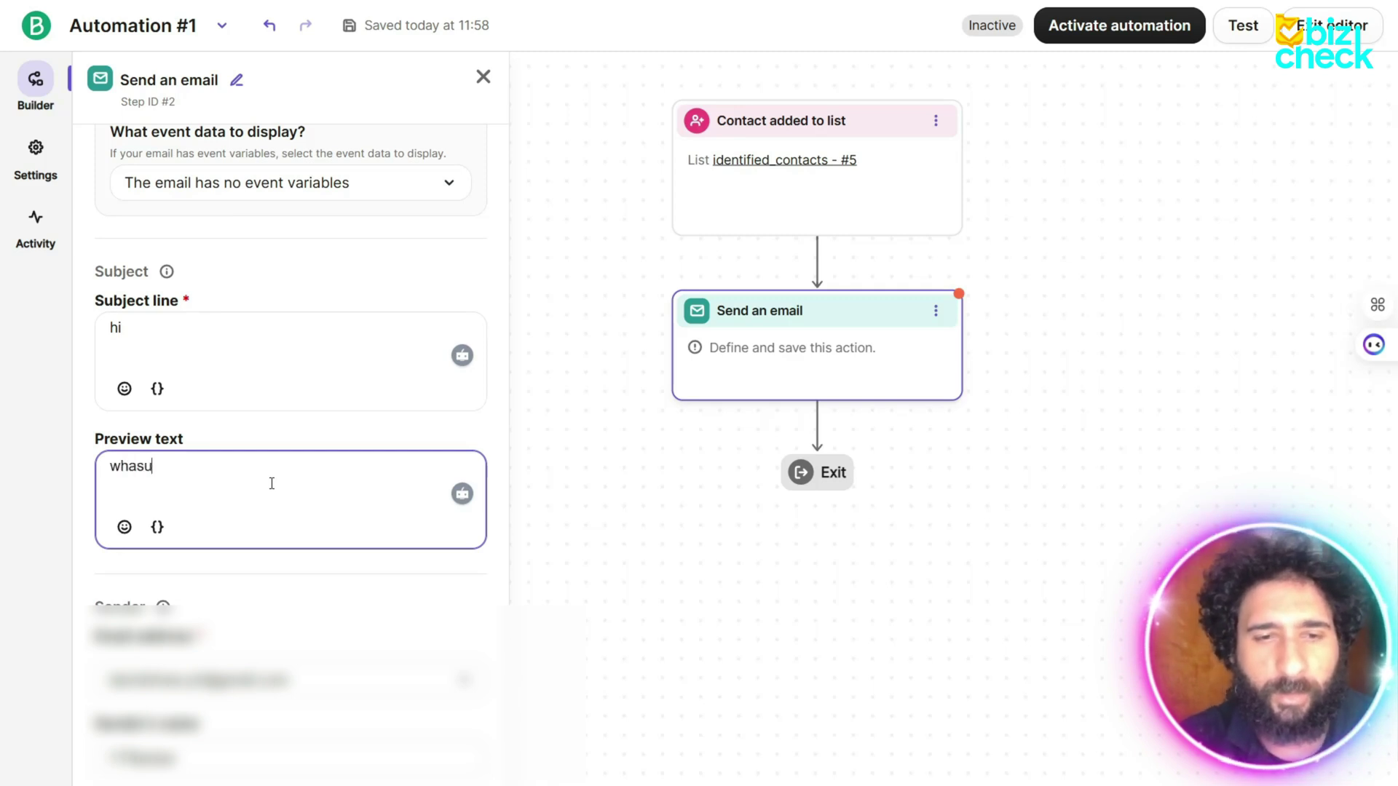
scroll(271, 483, "up", 10)
left_click(291, 474)
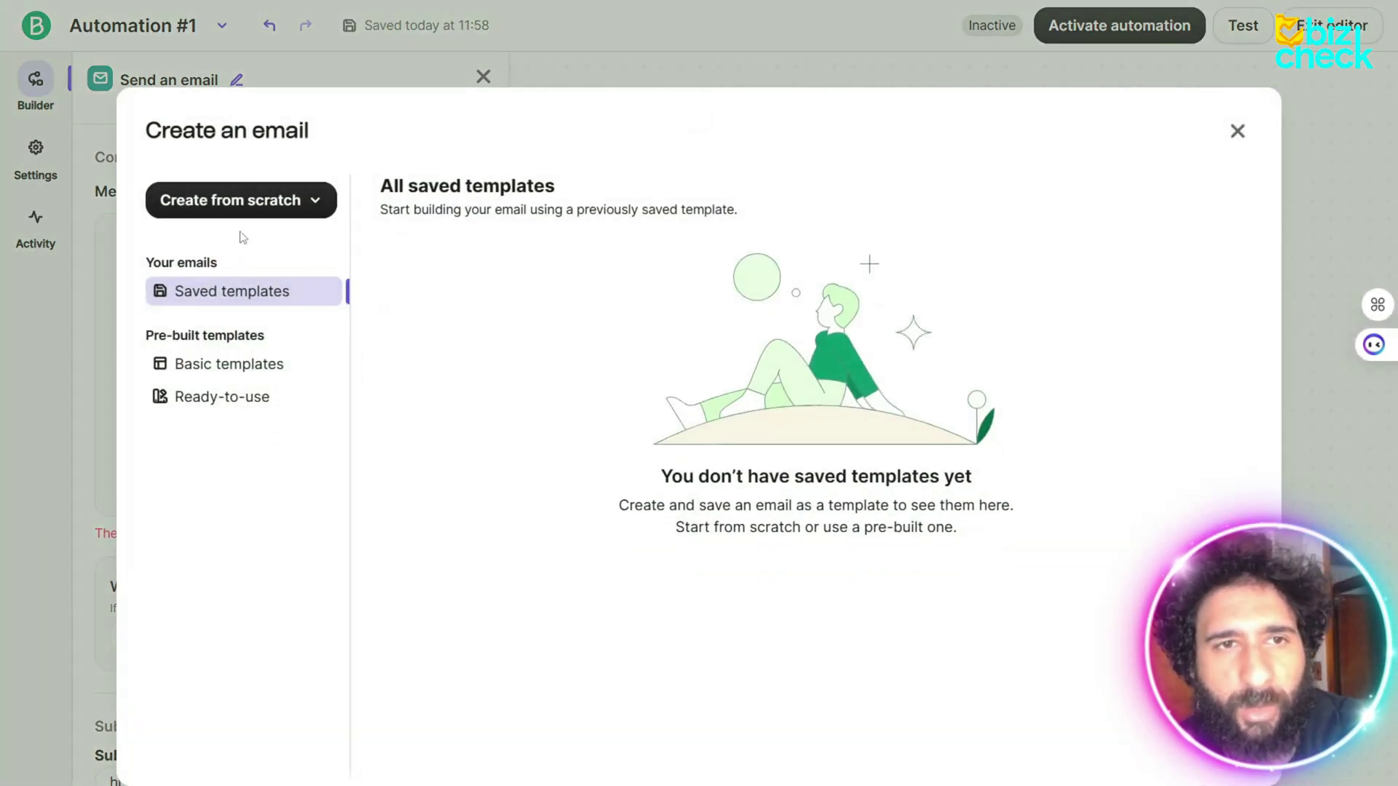
Step: Build the email body 'here is my email' from scratch, check the test-email preview, then close it
left_click(238, 204)
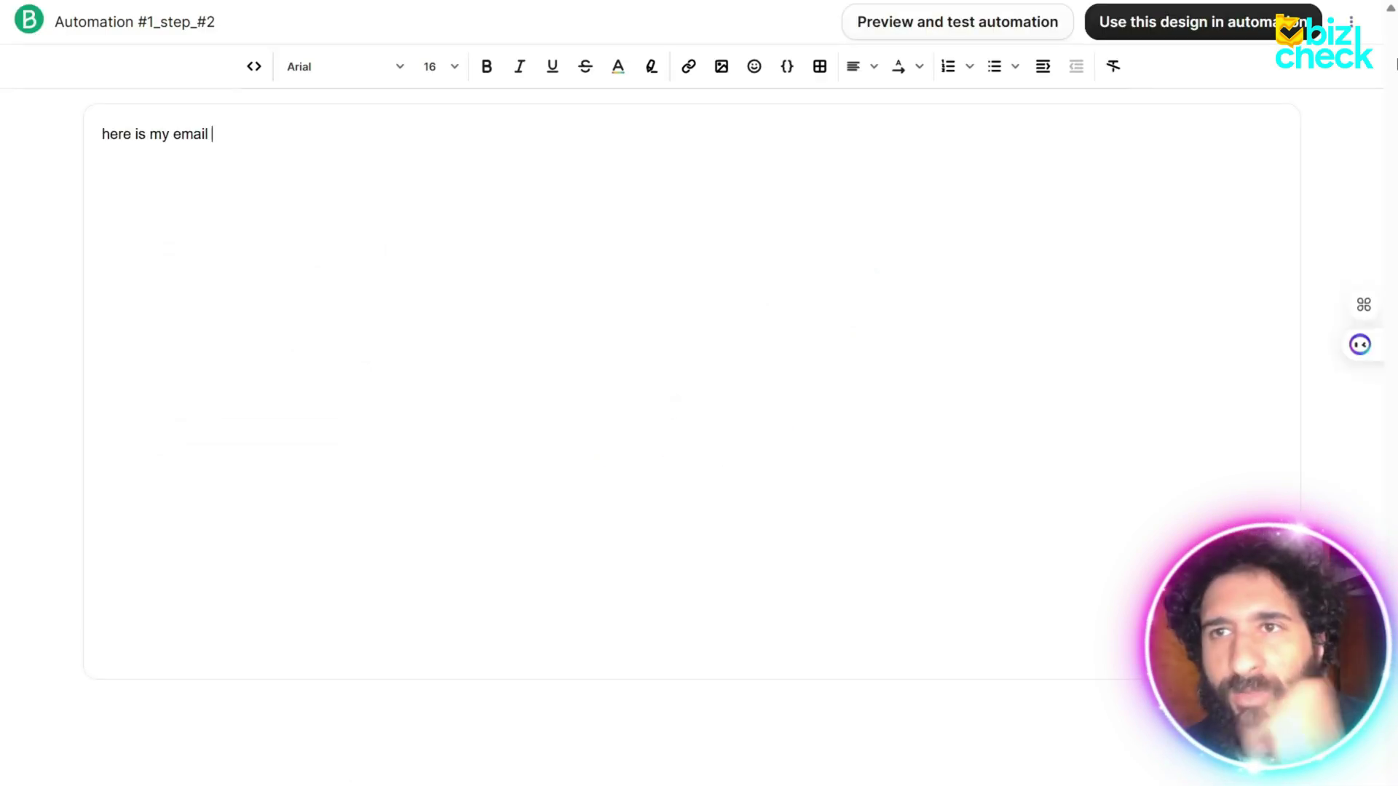
left_click(1058, 26)
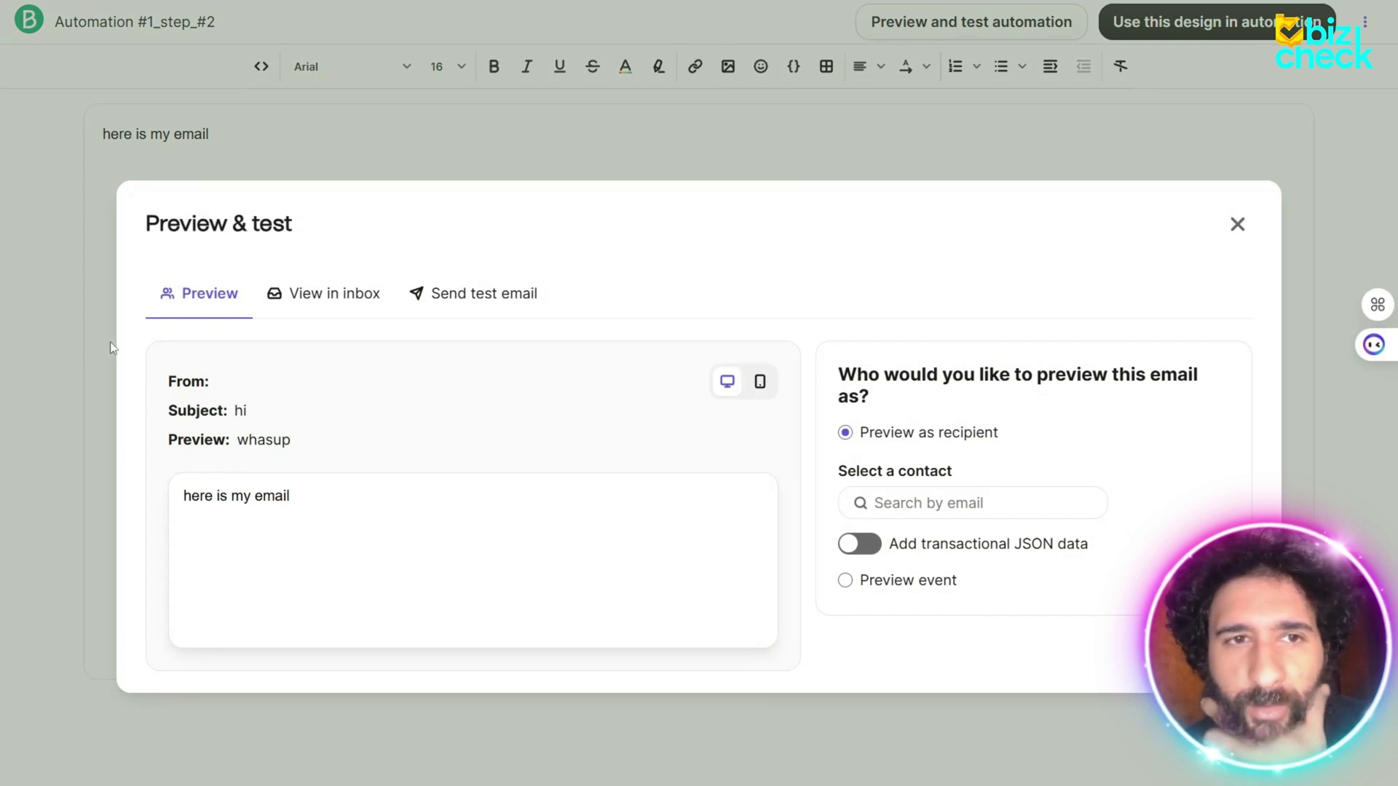
left_click(490, 301)
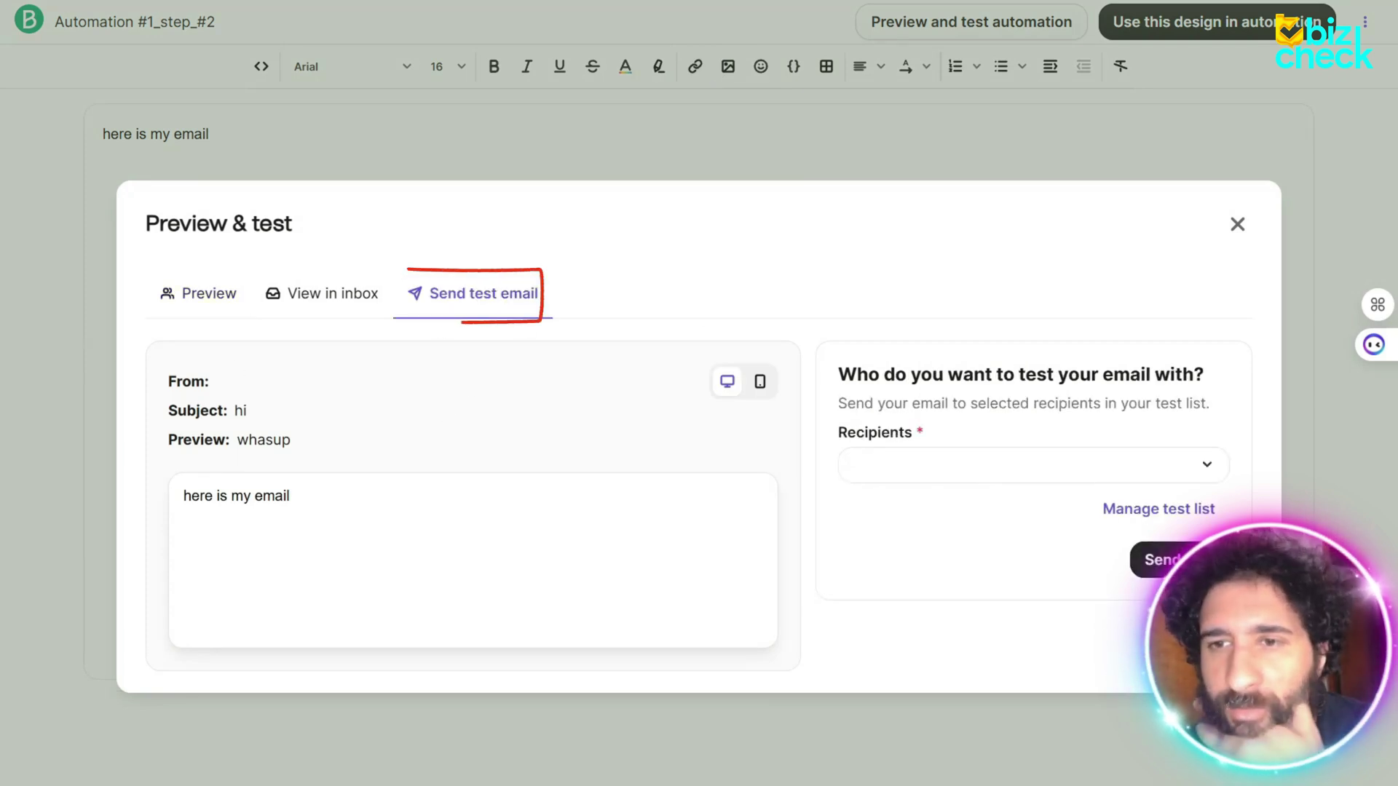
left_click(973, 465)
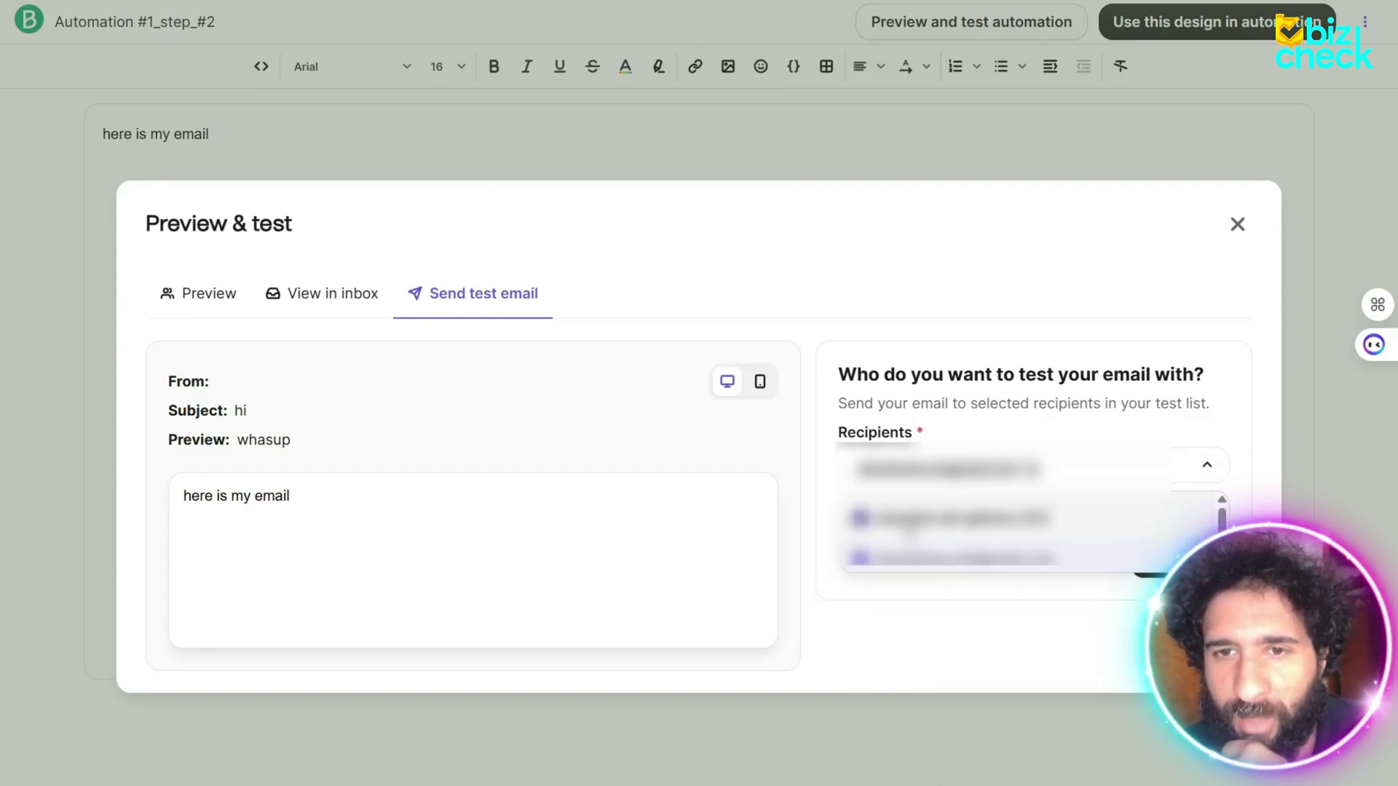
key("Escape")
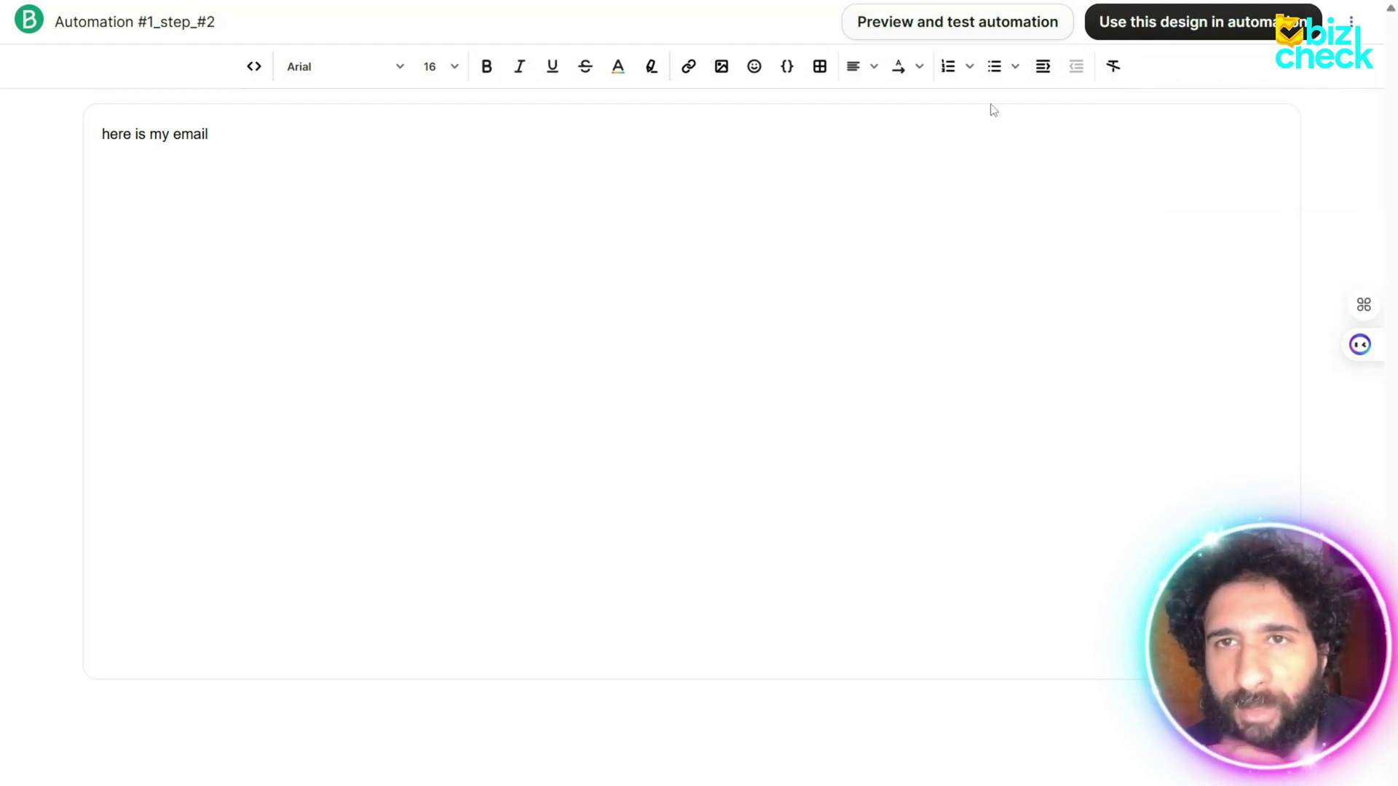
left_click(961, 23)
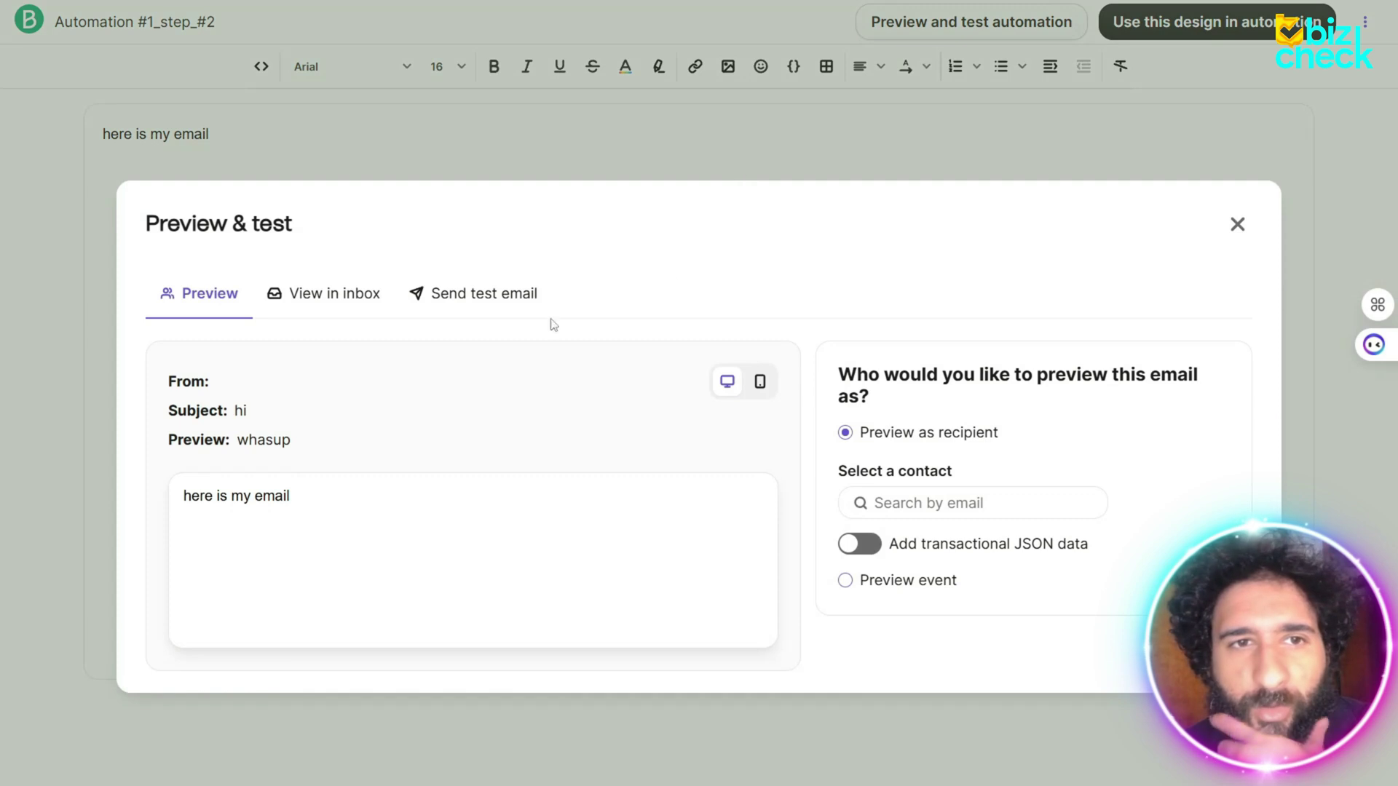
left_click(1238, 224)
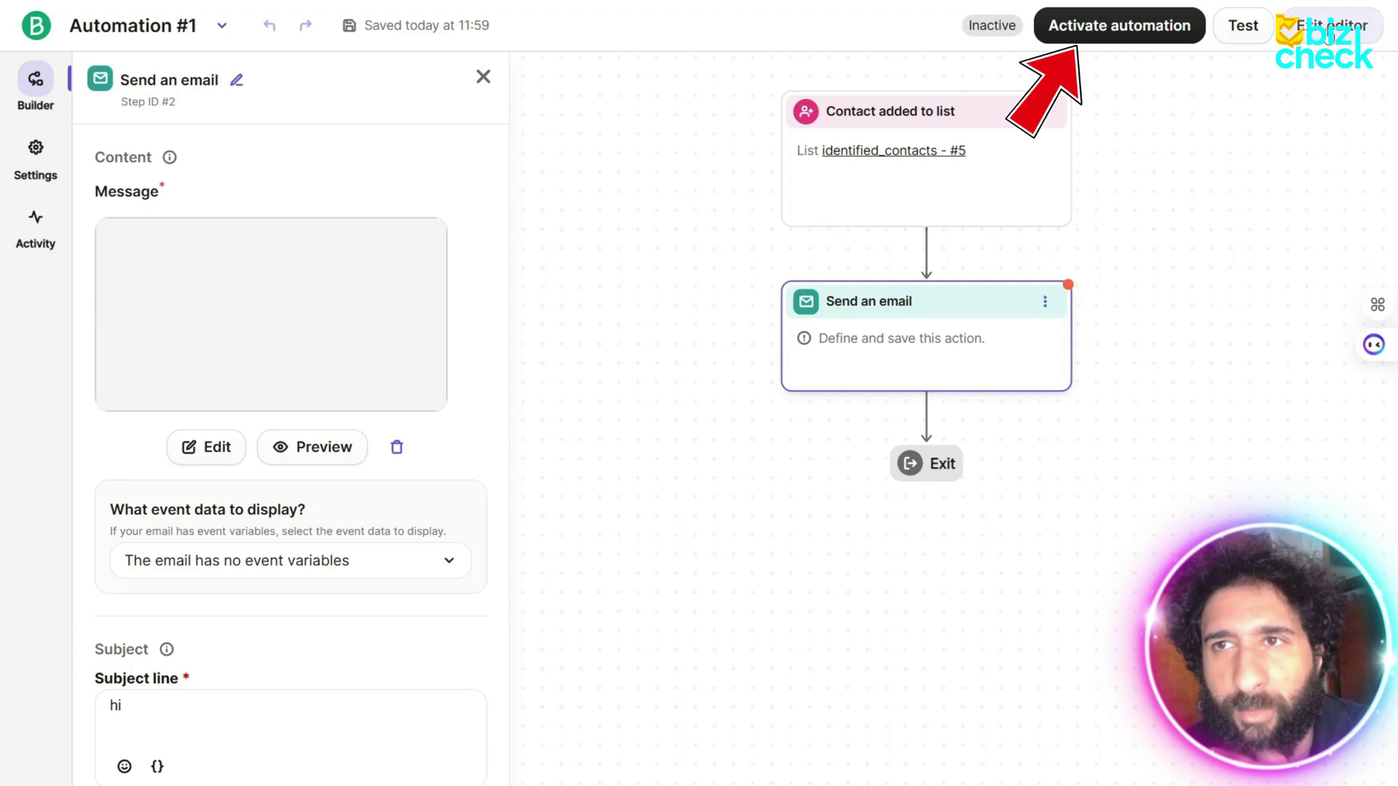
Step: Leave the builder without saving, then reopen Automation #1 from its row menu on the Workflows page
left_click(1163, 37)
left_click(903, 339)
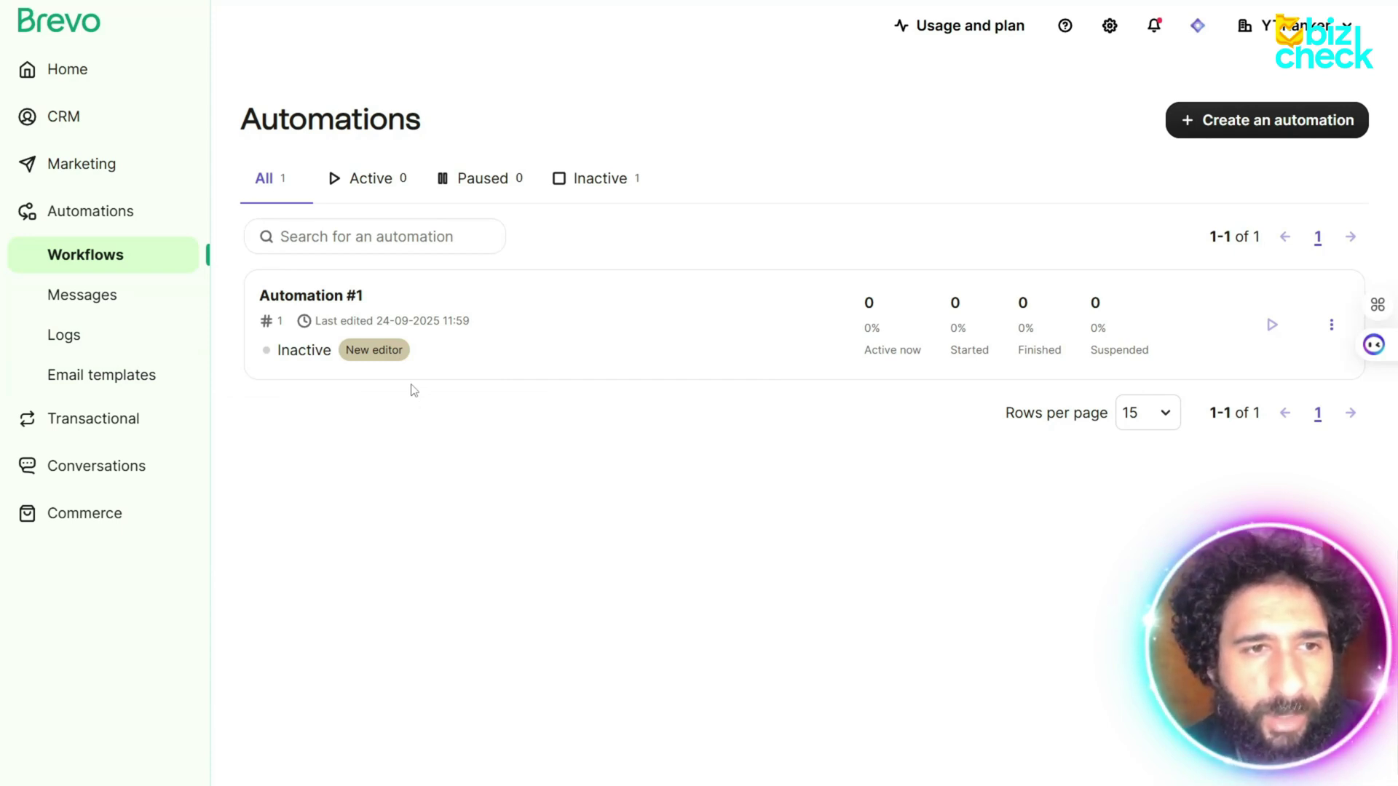
left_click(1329, 324)
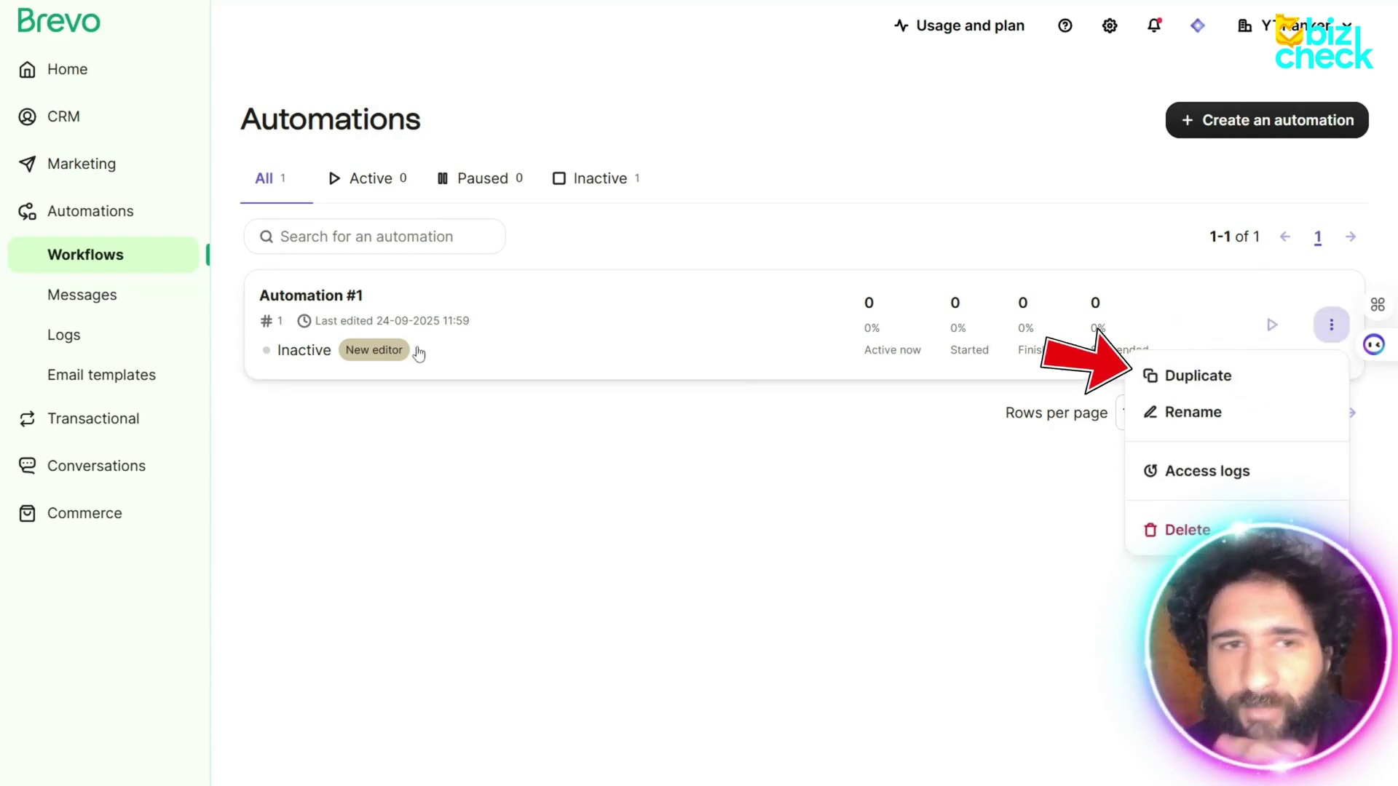
left_click(393, 353)
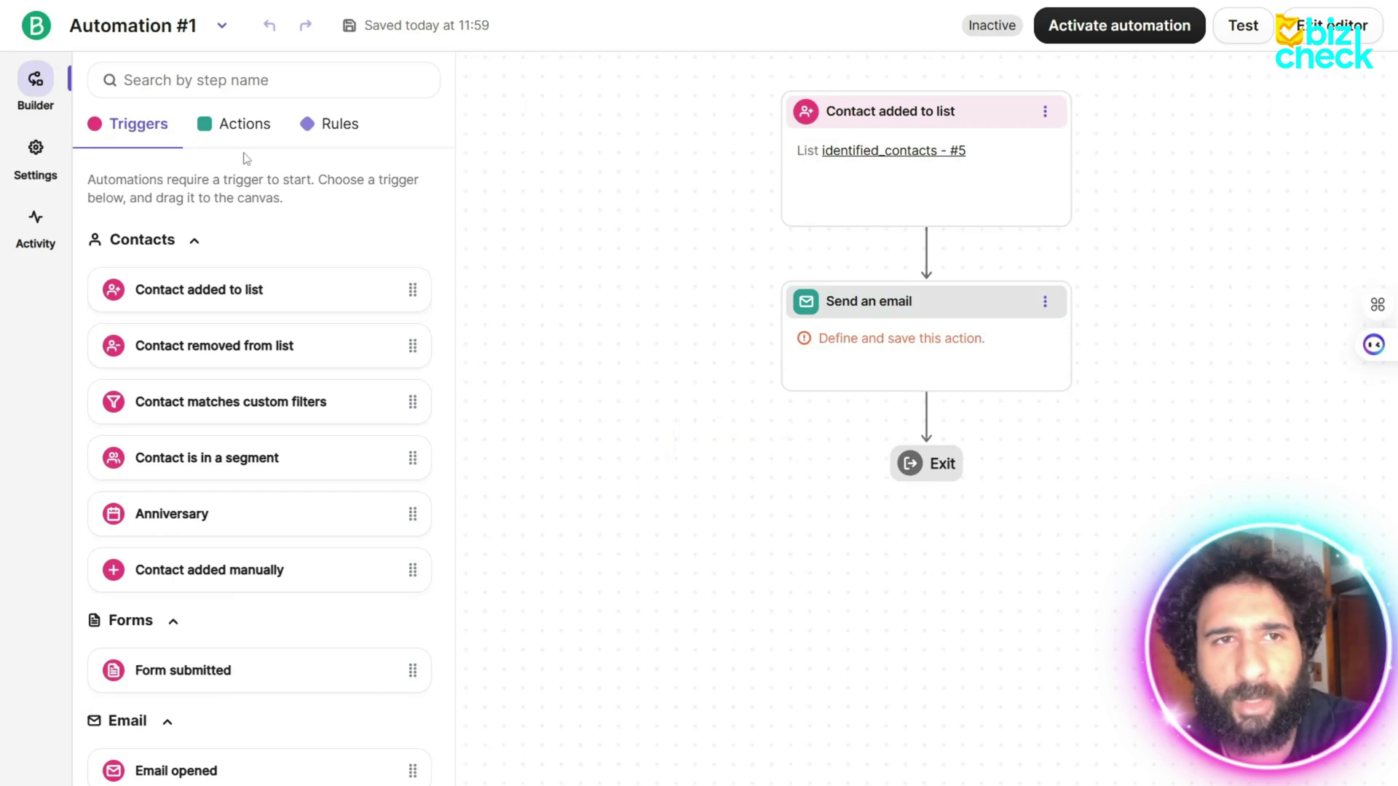
Step: Add a Send an SMS action below the Send an email step
left_click(241, 122)
scroll(224, 459, "down", 4)
scroll(227, 461, "down", 1)
left_click_drag(218, 428, 959, 436)
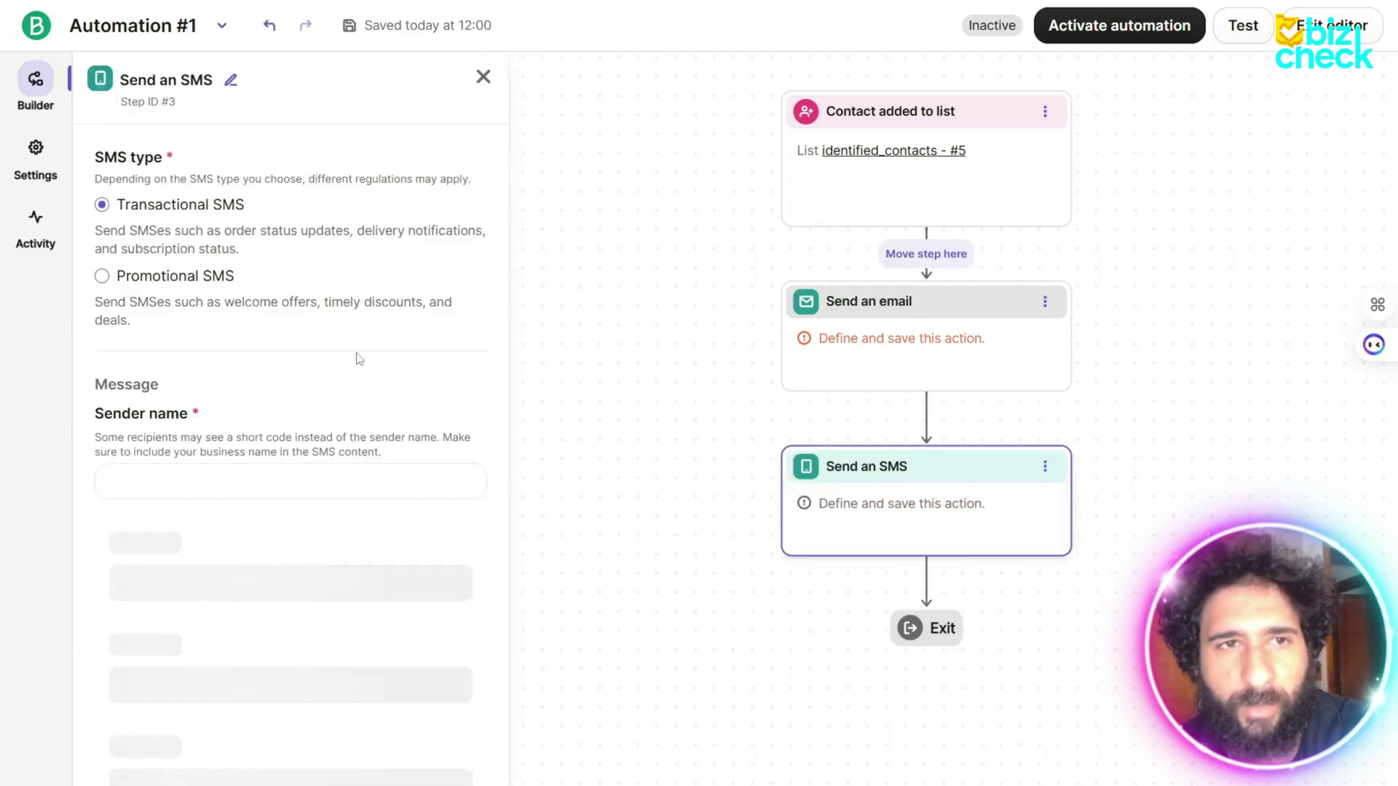
Step: Enter the SMS sender name, attempt to activate the automation, and dismiss the warning
left_click(206, 492)
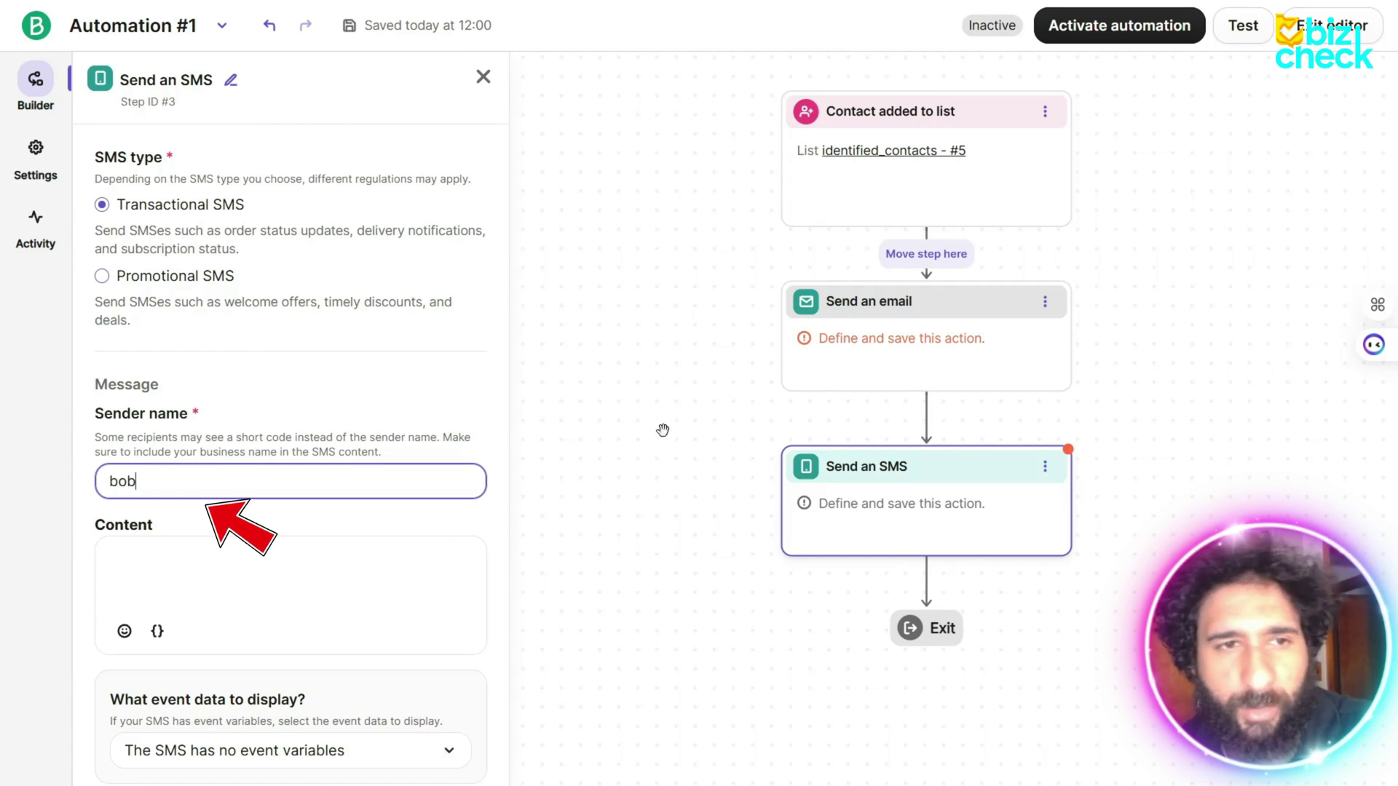
scroll(155, 616, "down", 2)
scroll(156, 616, "up", 2)
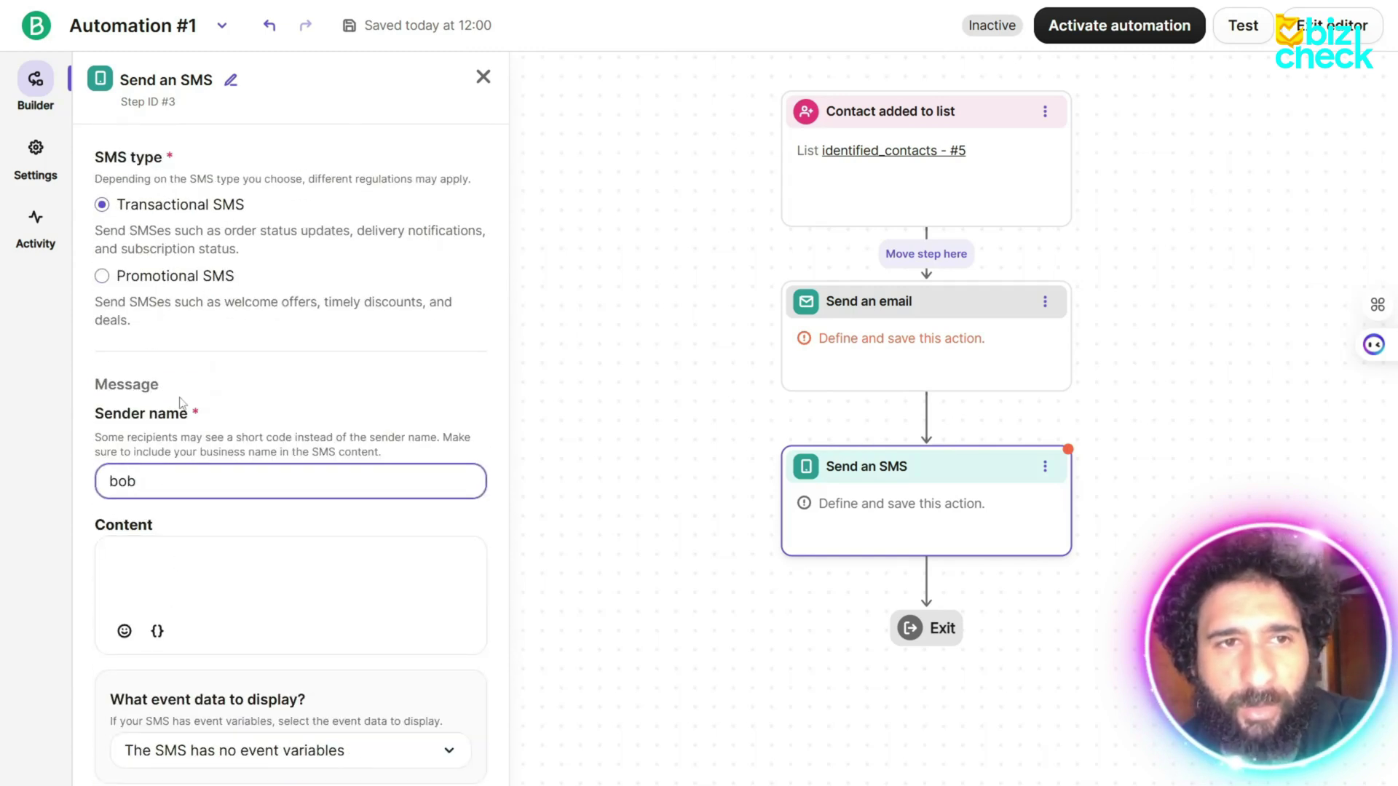
scroll(195, 338, "down", 5)
left_click(131, 627)
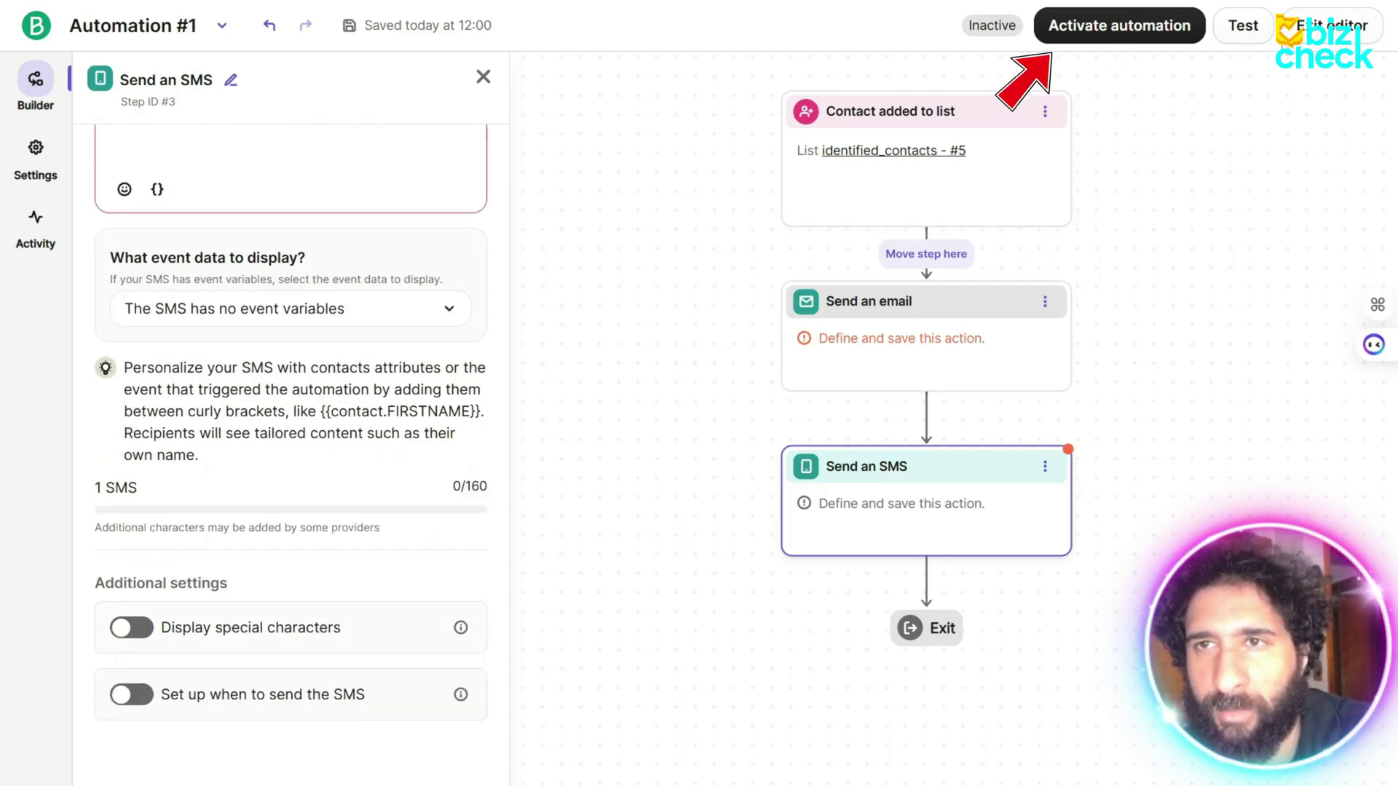
left_click(1119, 25)
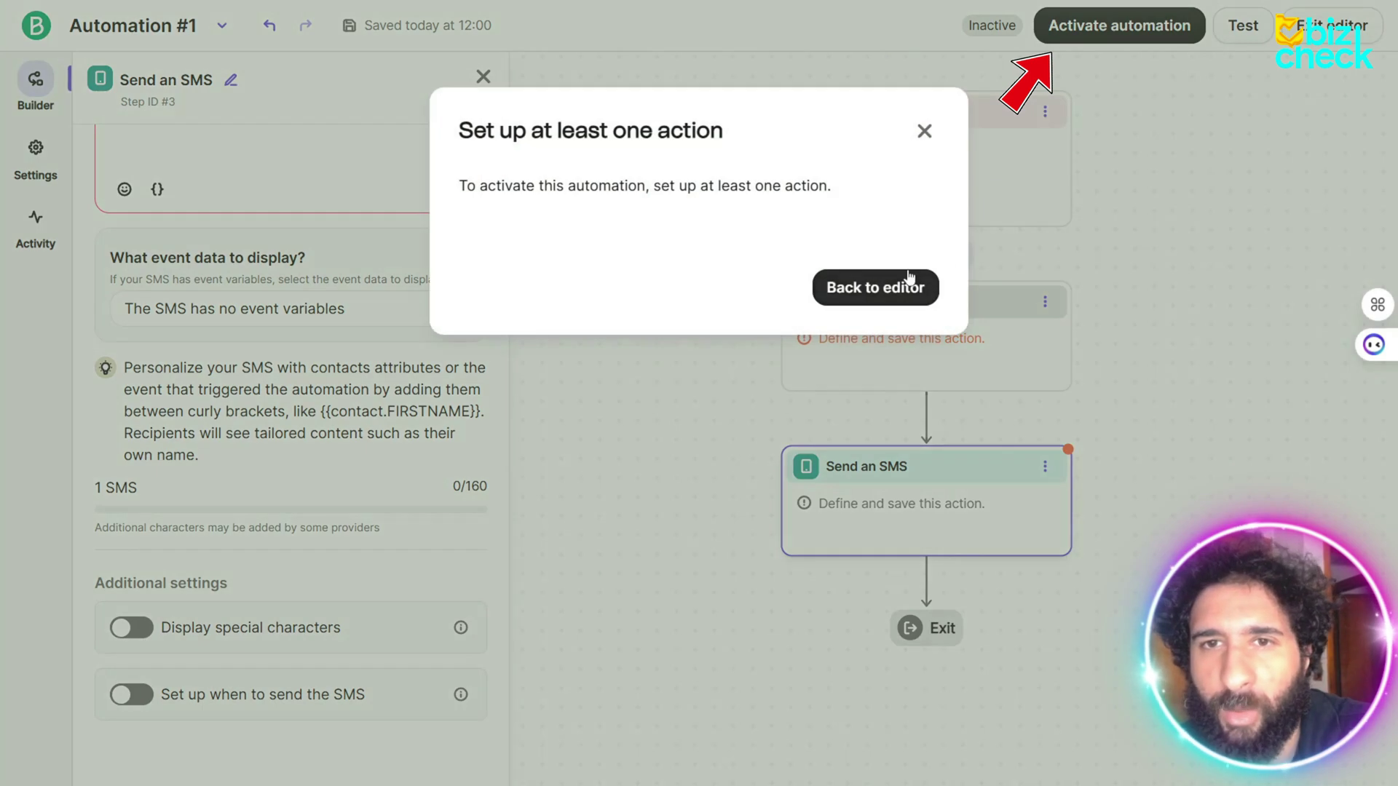
left_click(924, 132)
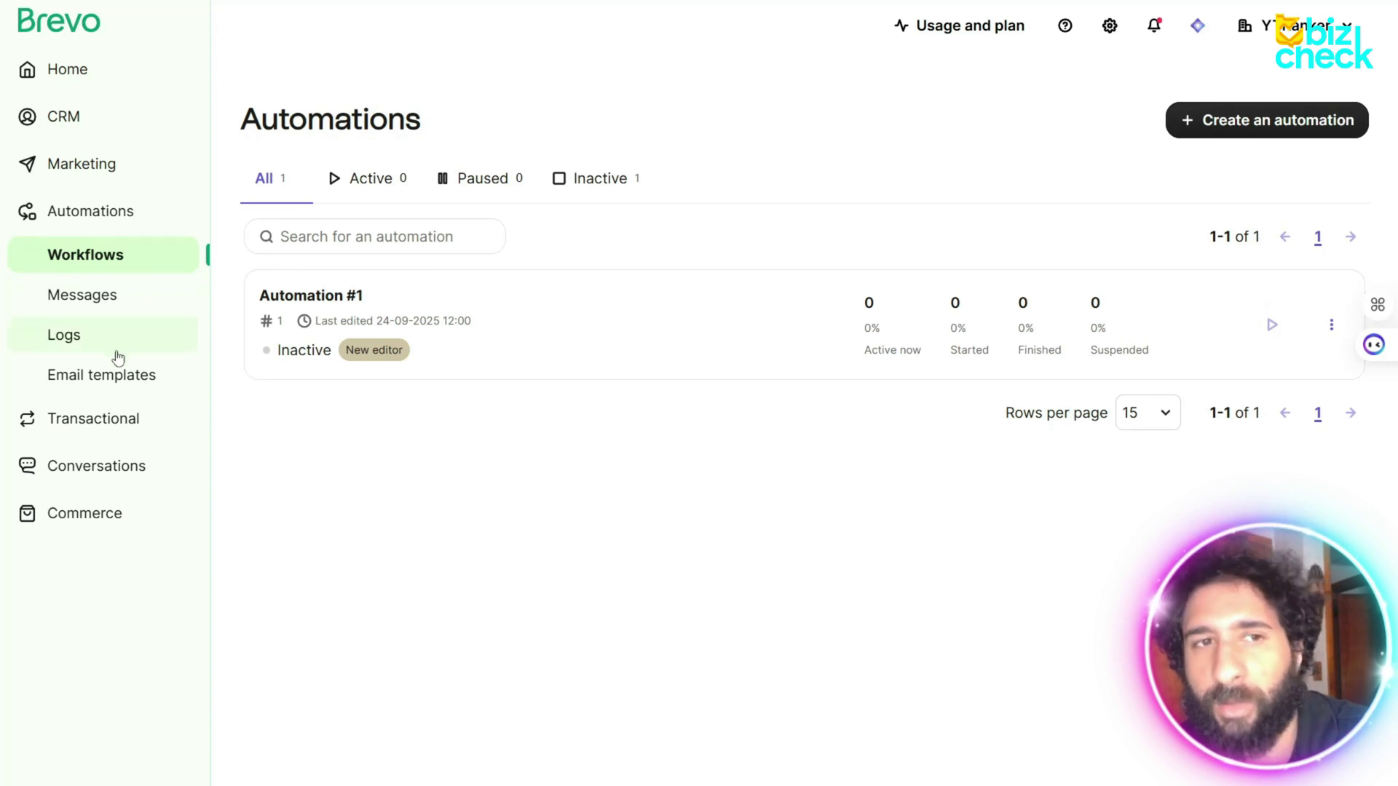
Step: Visit the Commerce Loyalty page, dismiss its upgrade card, then open CRM Contacts
left_click(96, 466)
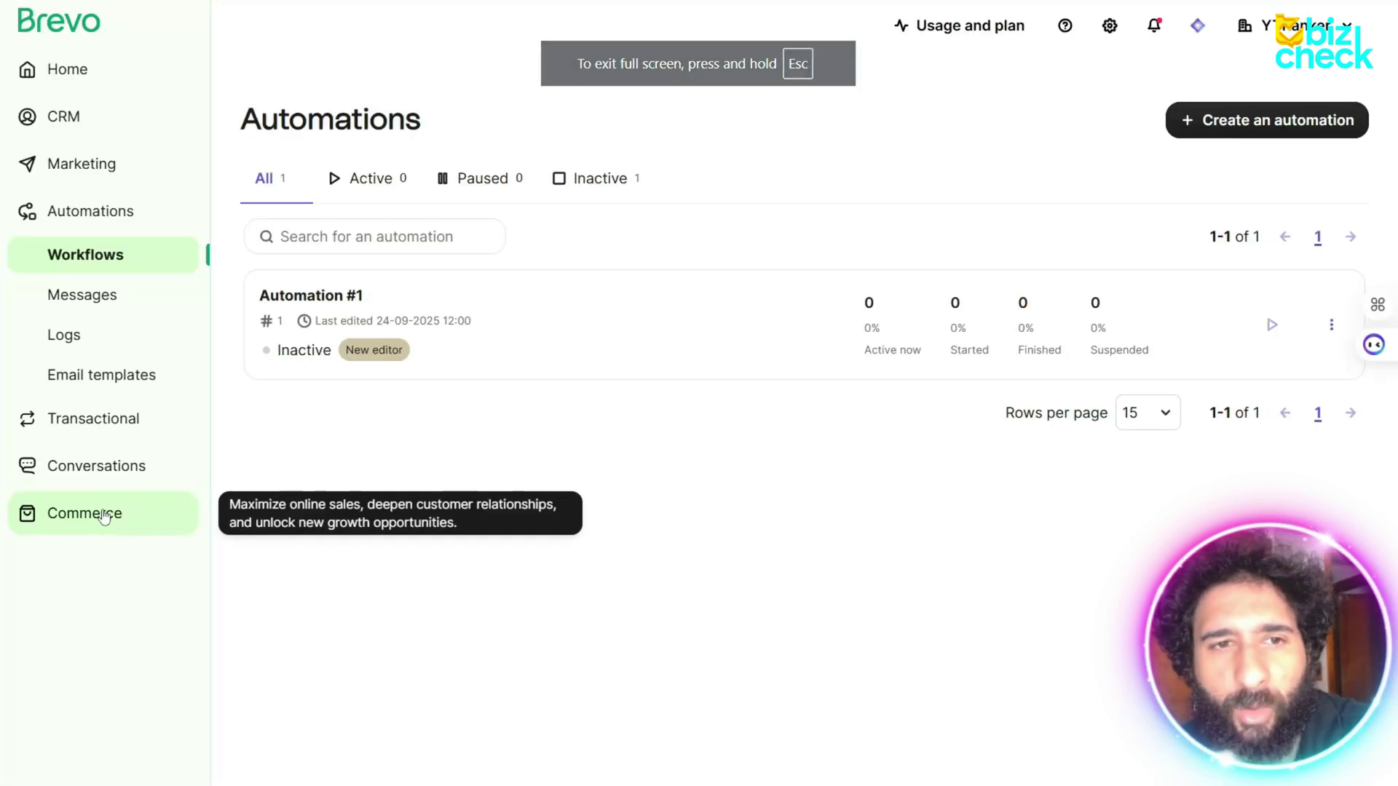
left_click(103, 514)
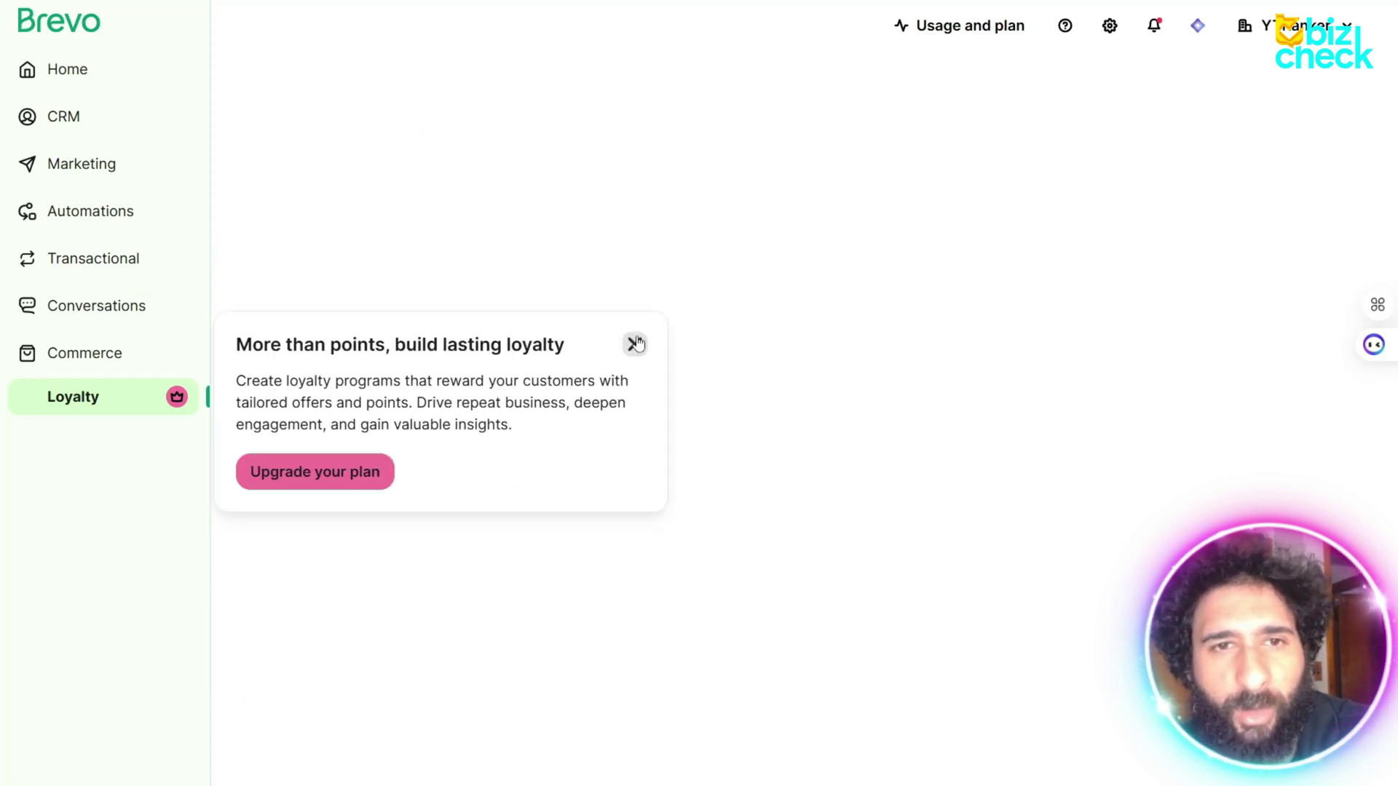
left_click(635, 344)
left_click(82, 122)
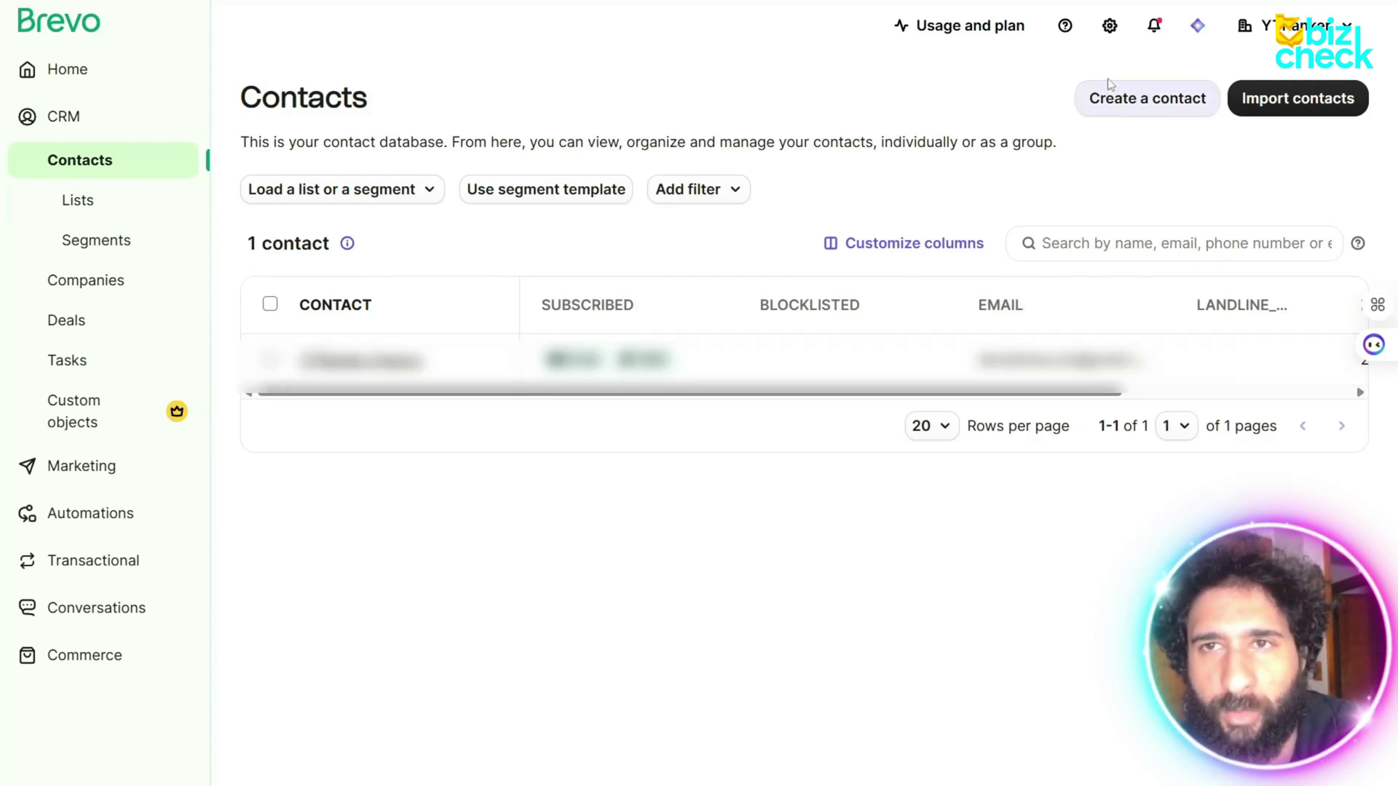
Step: Open the account settings and view the Transactional emails settings
left_click(1110, 29)
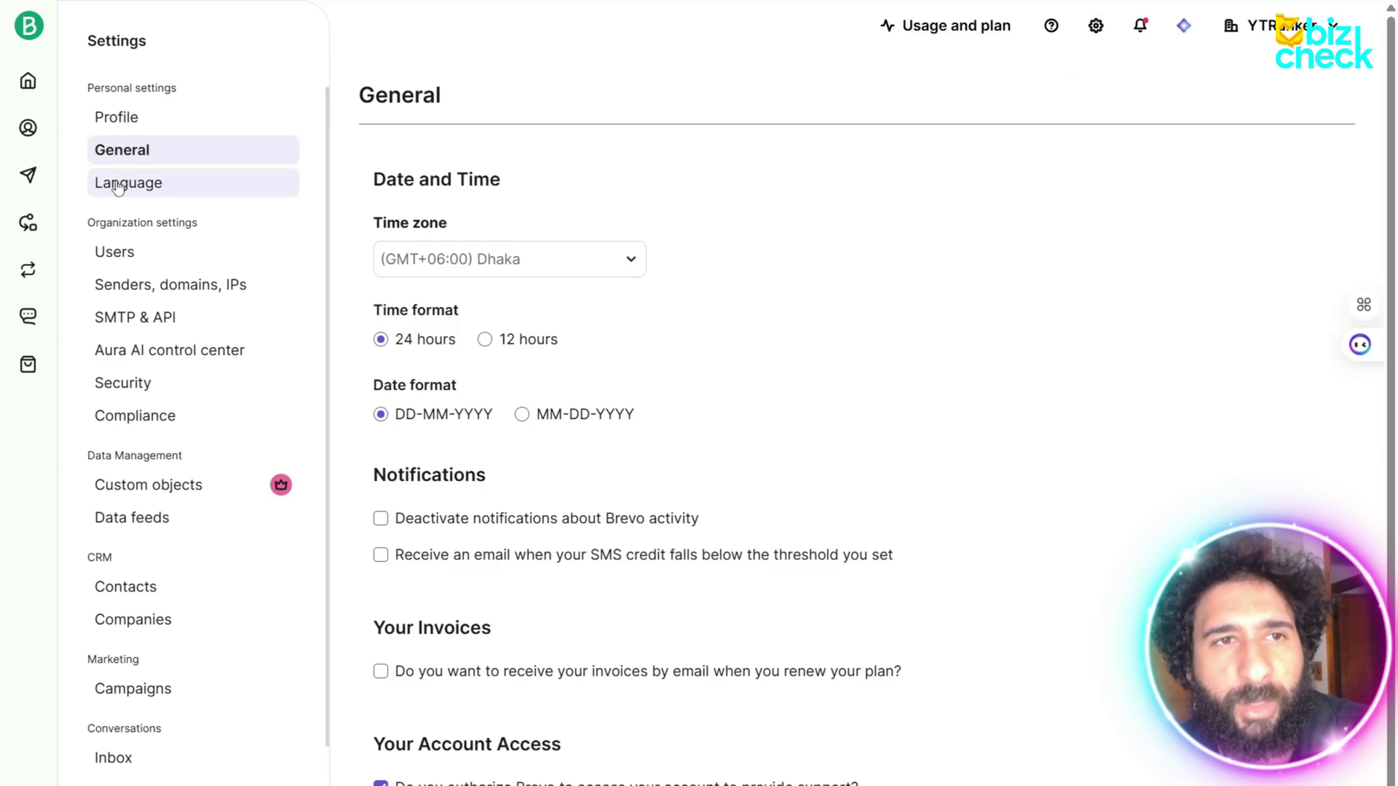
scroll(150, 291, "down", 3)
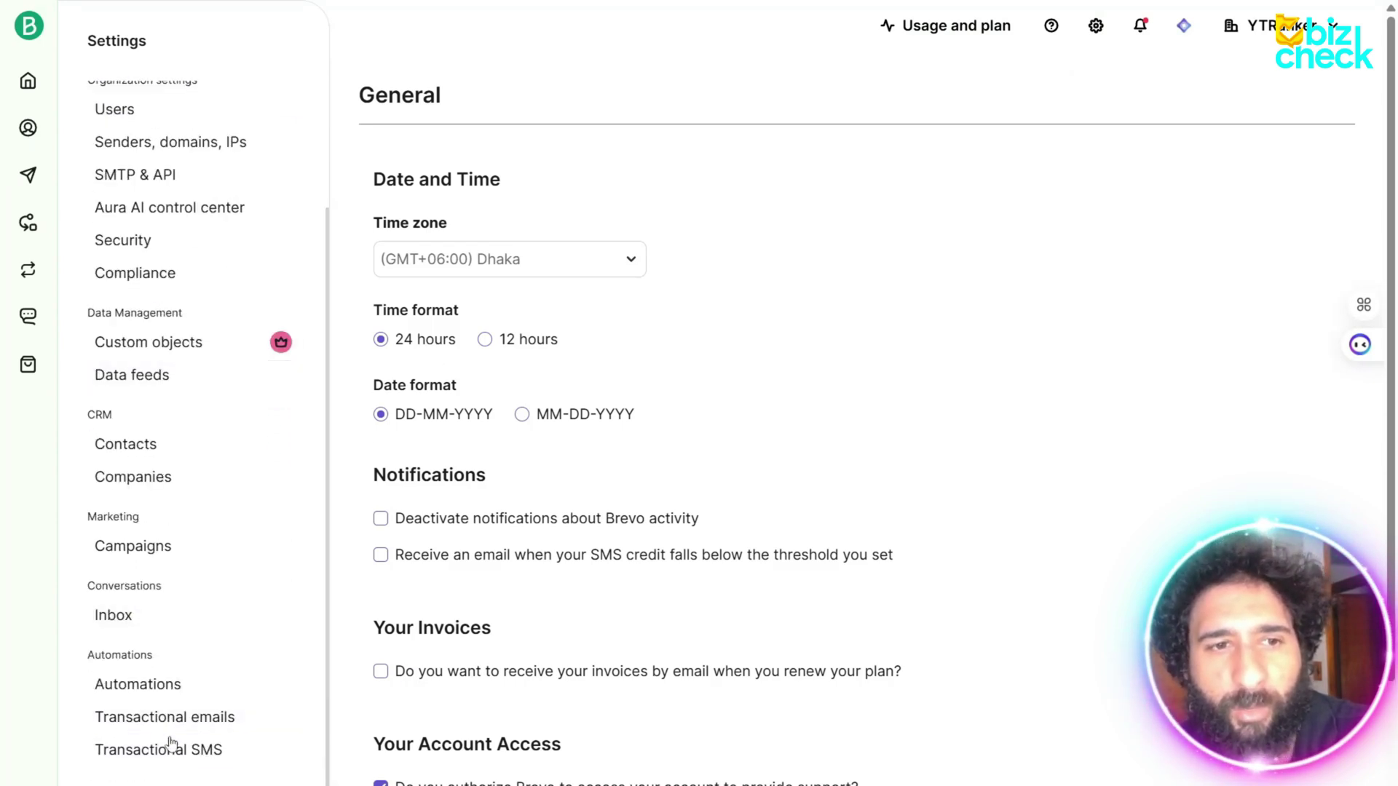
scroll(212, 287, "up", 3)
scroll(237, 594, "down", 3)
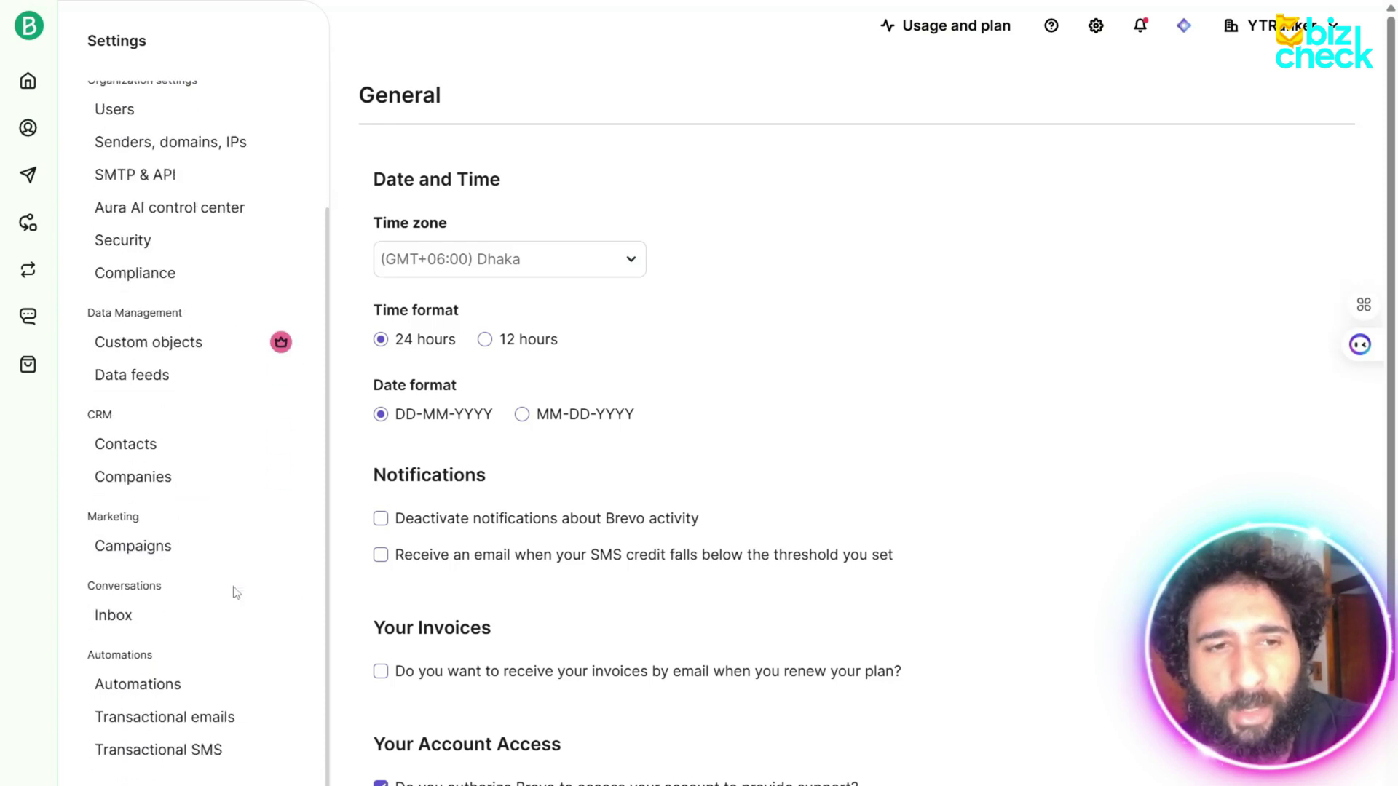
left_click(210, 719)
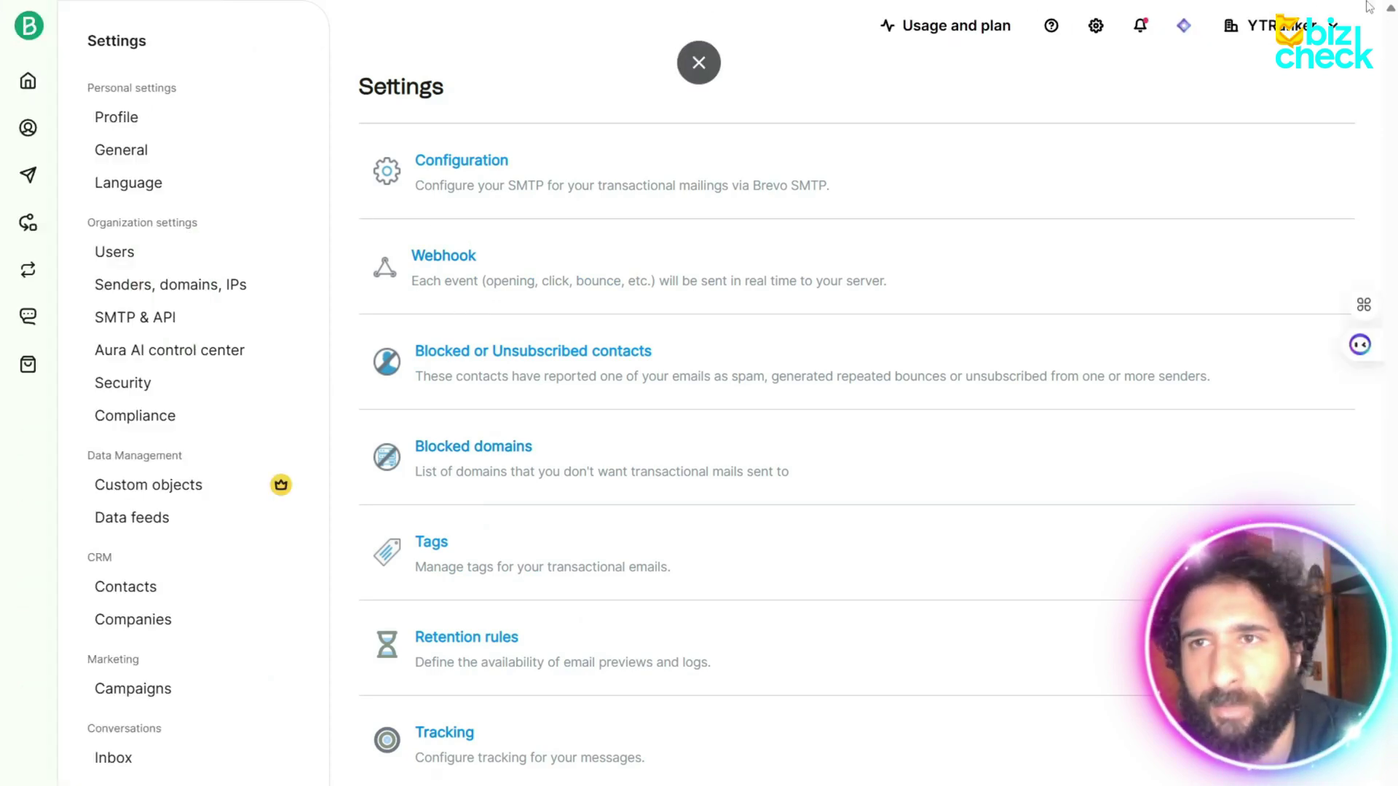
Step: Check the recent notifications, then log out of the Brevo account
left_click(1140, 26)
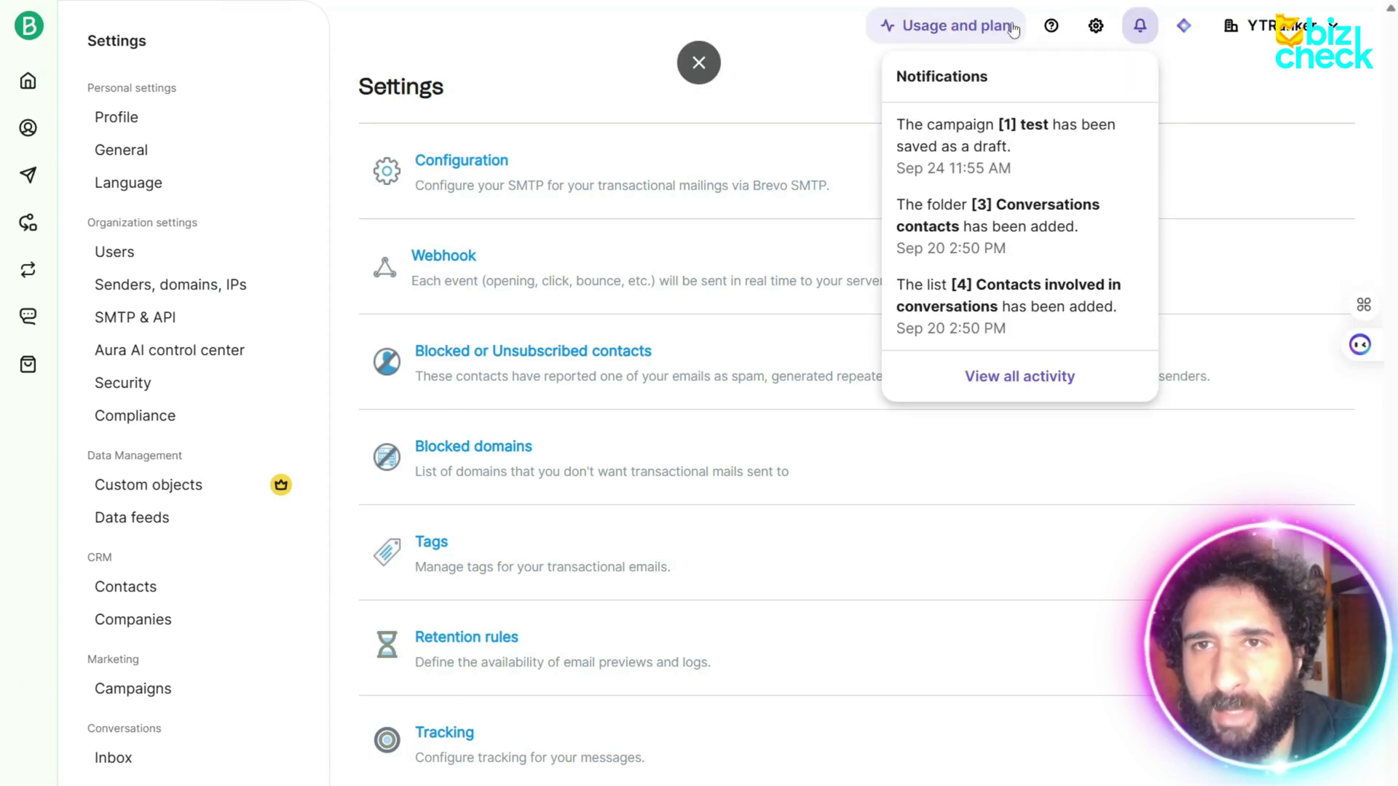
left_click(1291, 27)
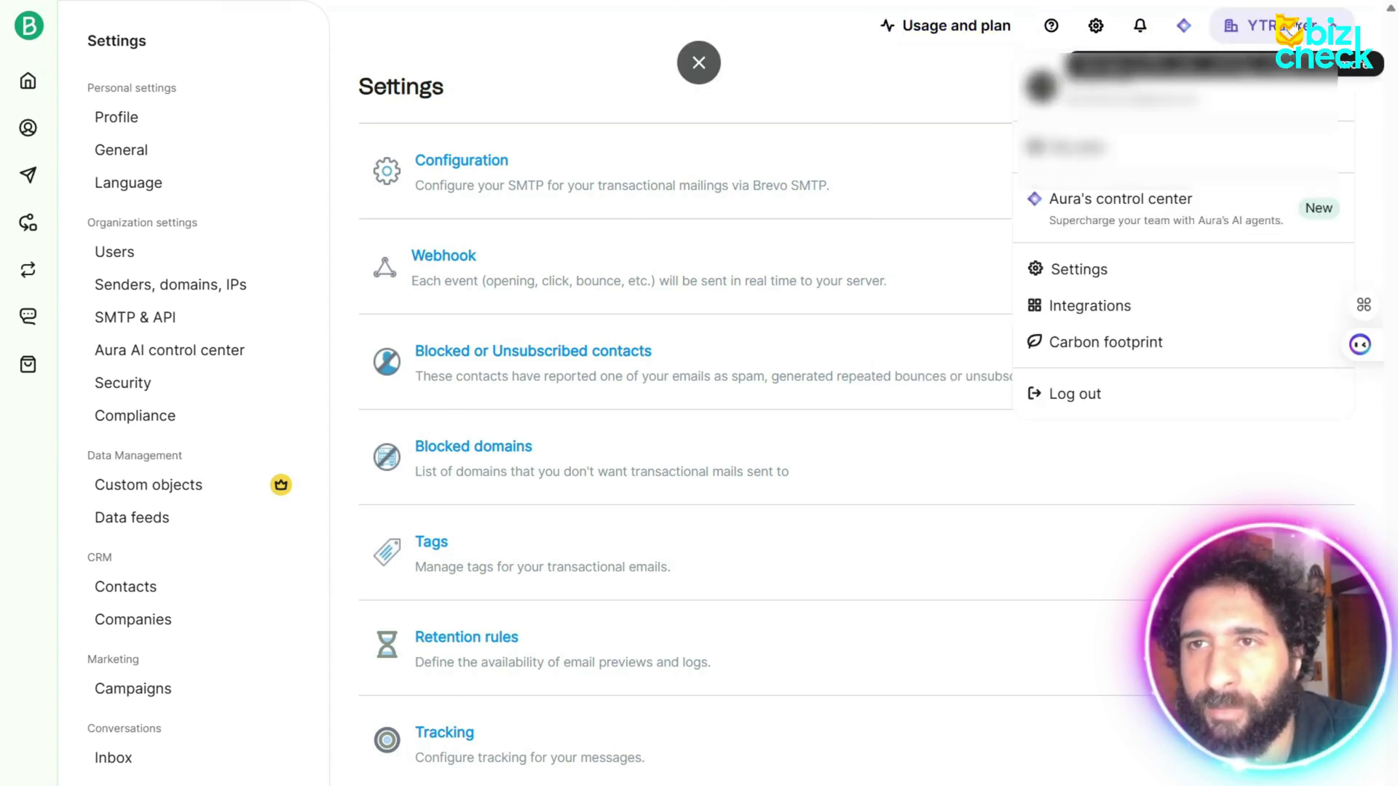
left_click(1117, 393)
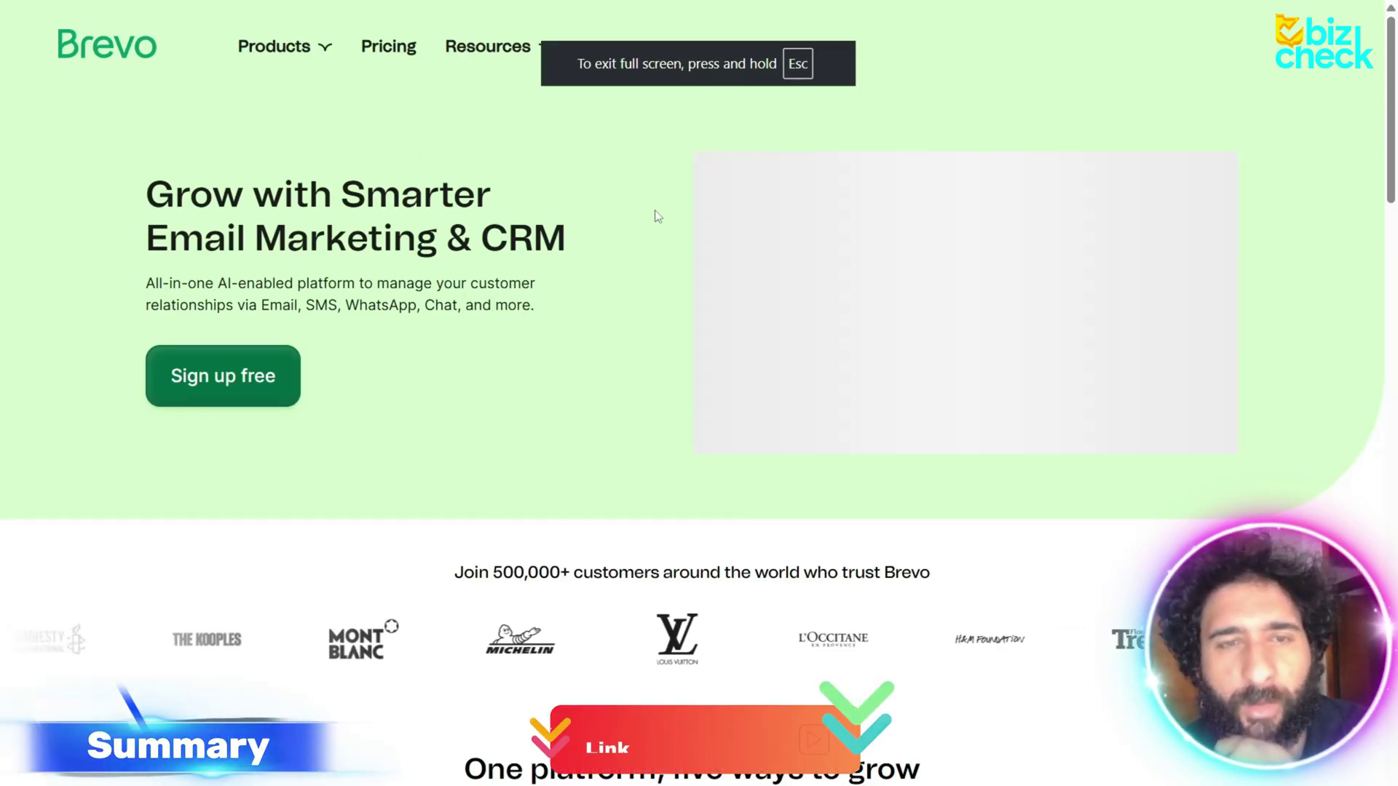
scroll(656, 217, "down", 8)
scroll(653, 196, "down", 15)
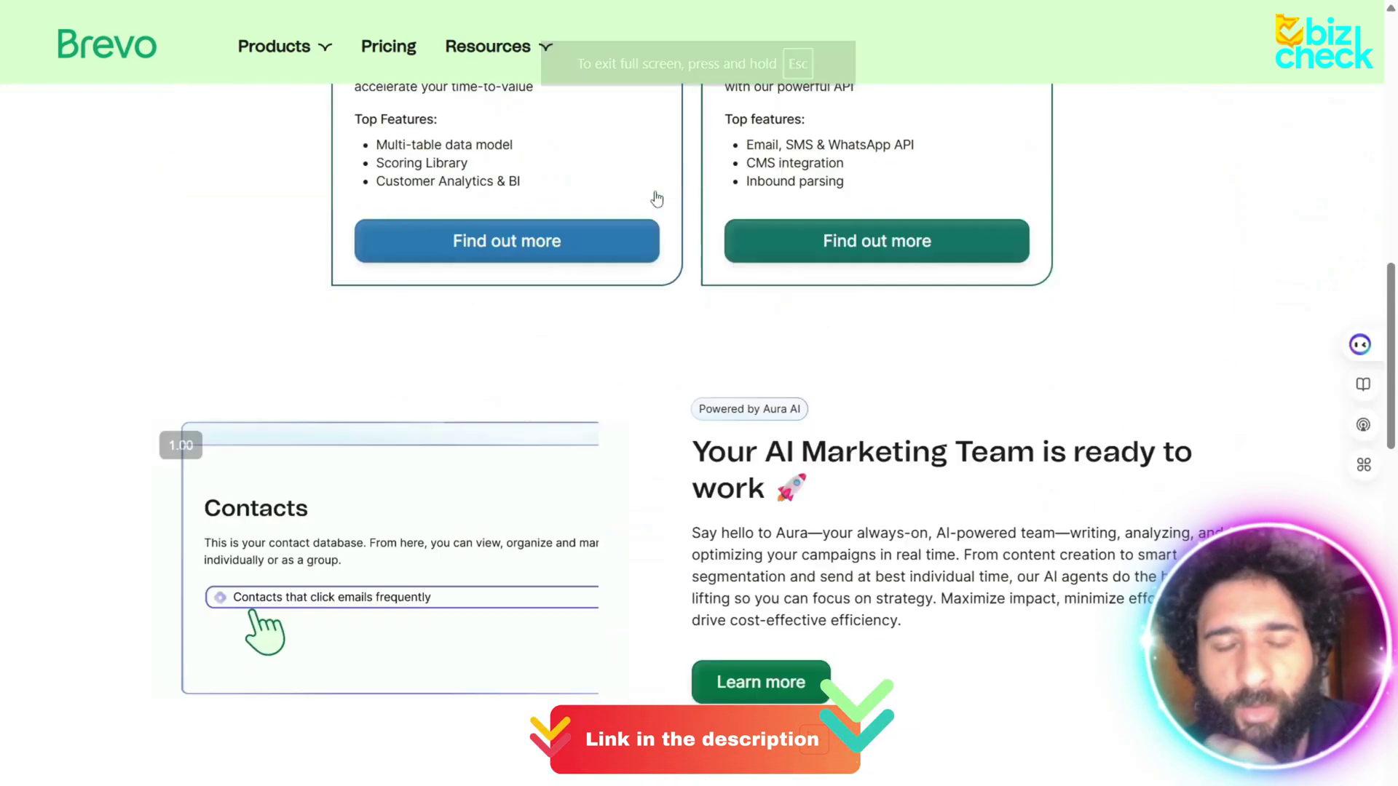
scroll(657, 197, "down", 15)
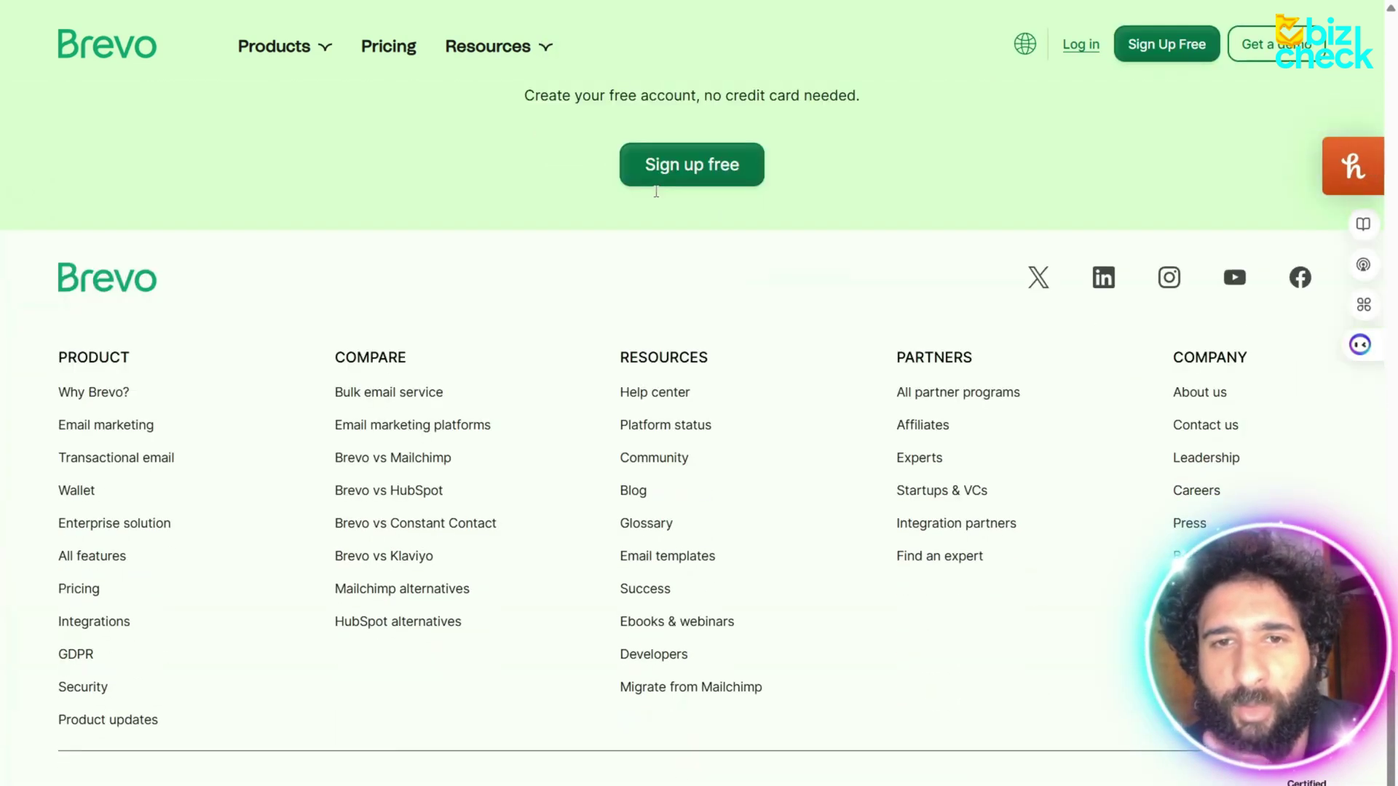
scroll(656, 192, "up", 15)
scroll(650, 206, "up", 15)
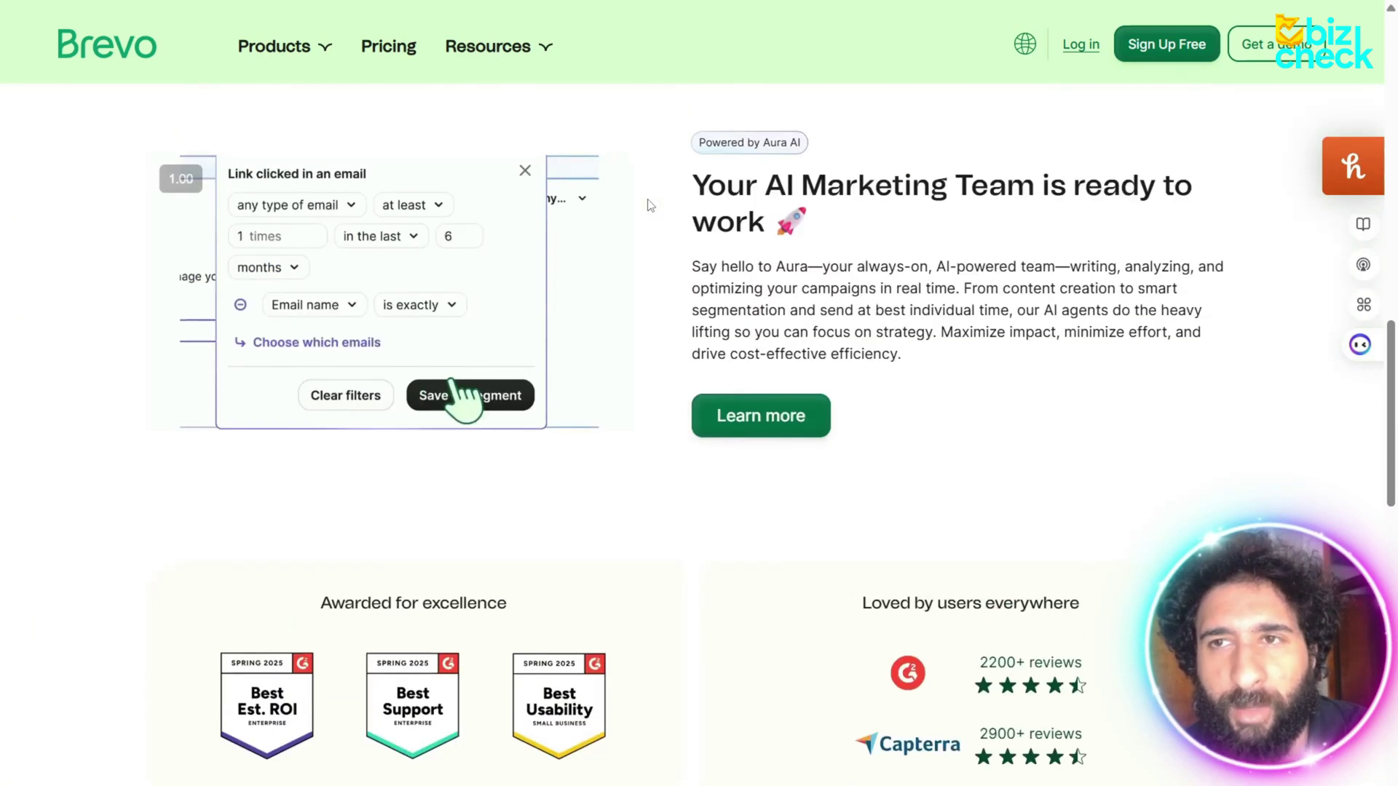
scroll(648, 202, "up", 2)
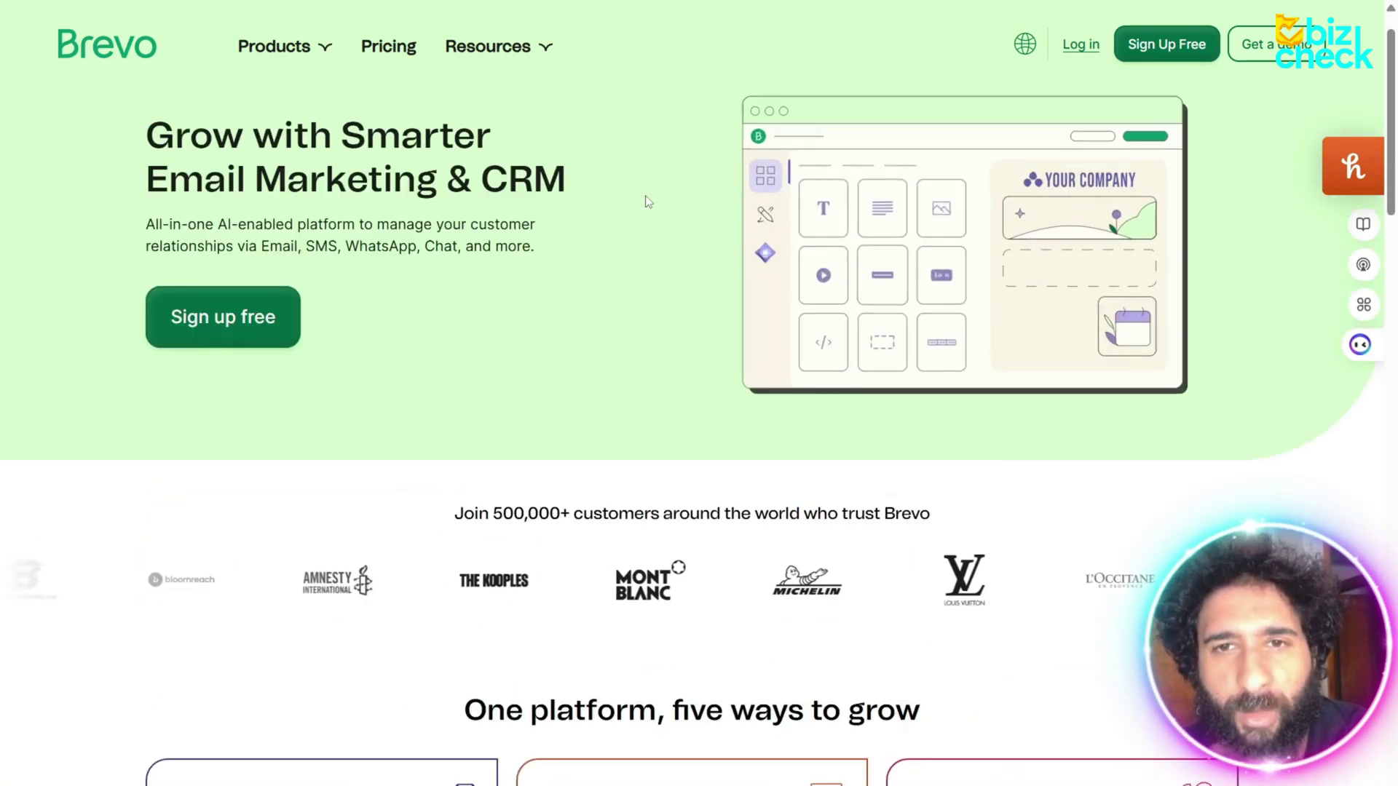